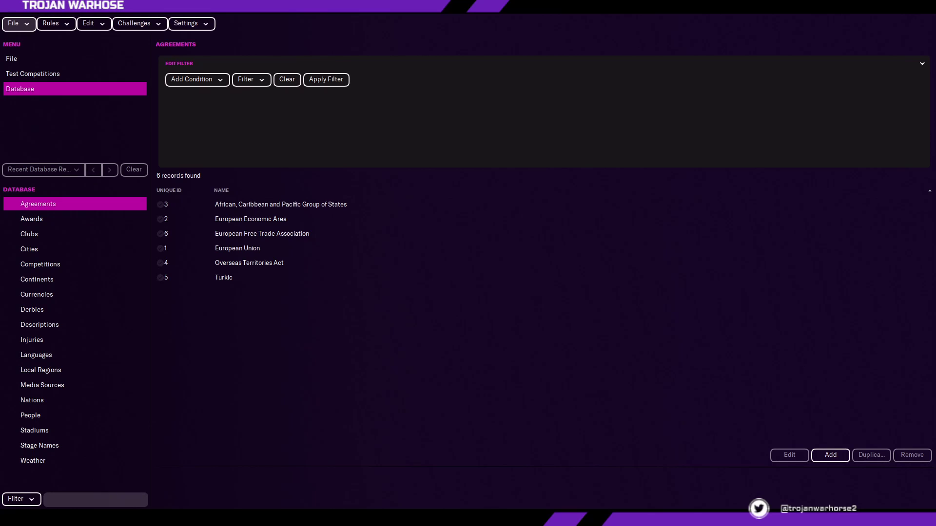
Step: Add a new club record to the database and display its details
{"action": "left_click", "coordinate": [27, 236]}
{"action": "left_click", "coordinate": [828, 458]}
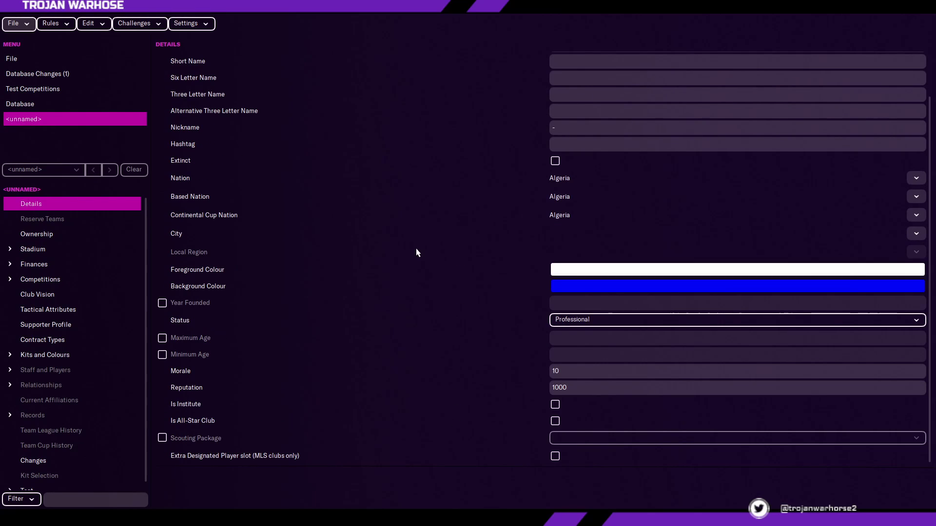
{"action": "left_click", "coordinate": [68, 220]}
{"action": "left_click", "coordinate": [73, 238]}
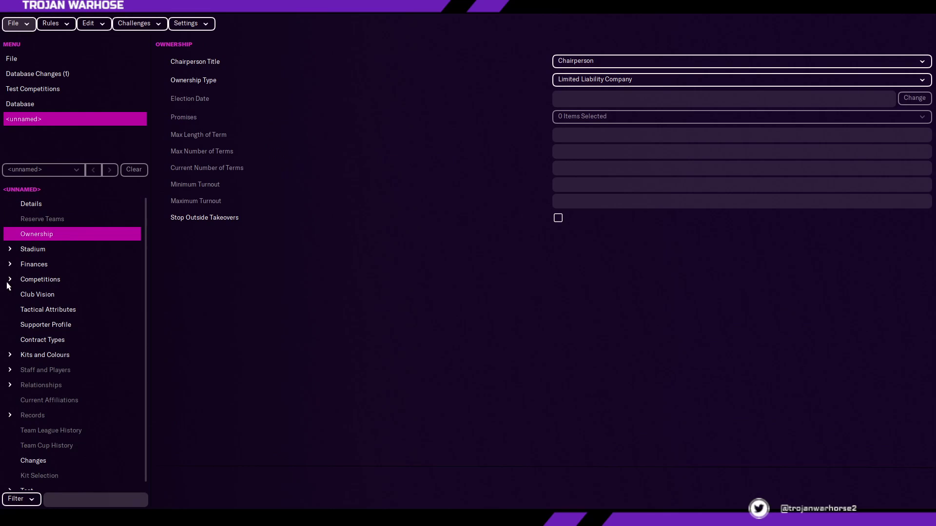
{"action": "left_click", "coordinate": [38, 211]}
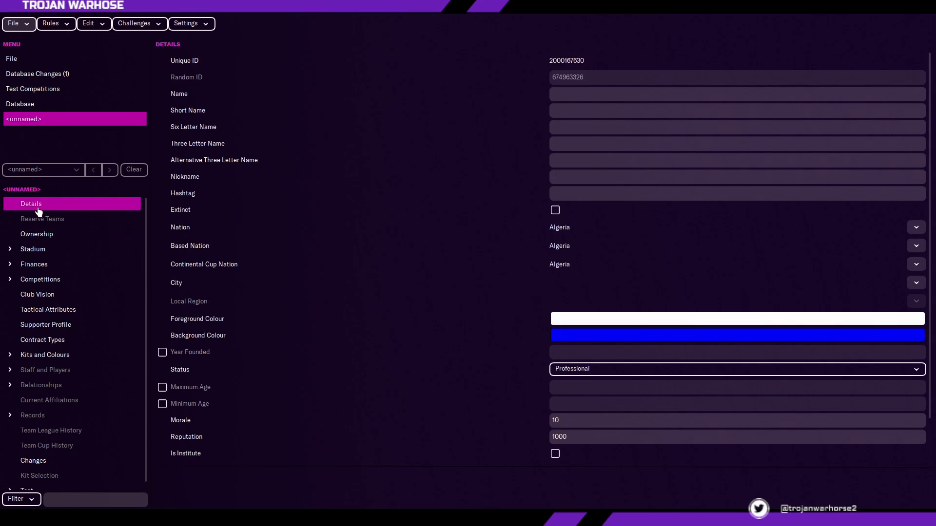
Step: Look through the name, short name, letter code, nickname, hashtag and extinct fields in the new club's details
{"action": "left_click", "coordinate": [587, 100]}
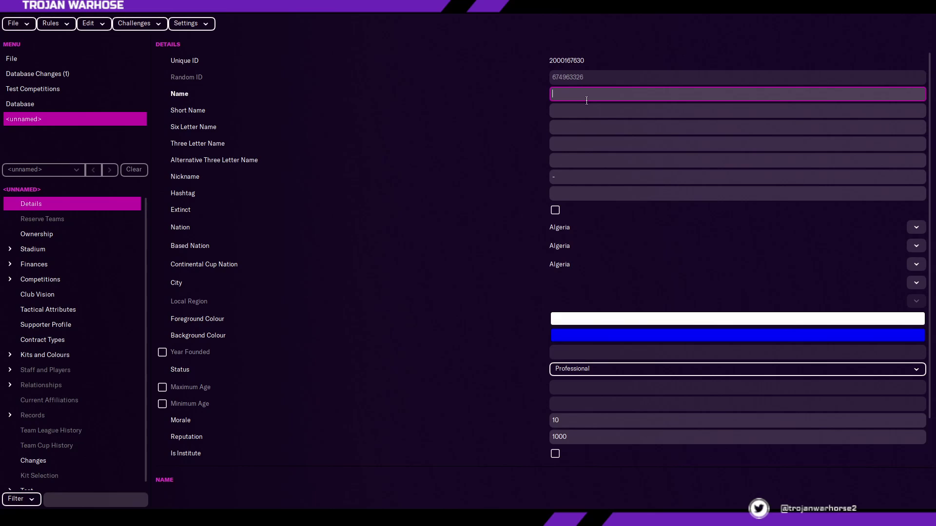
{"action": "left_click", "coordinate": [580, 111]}
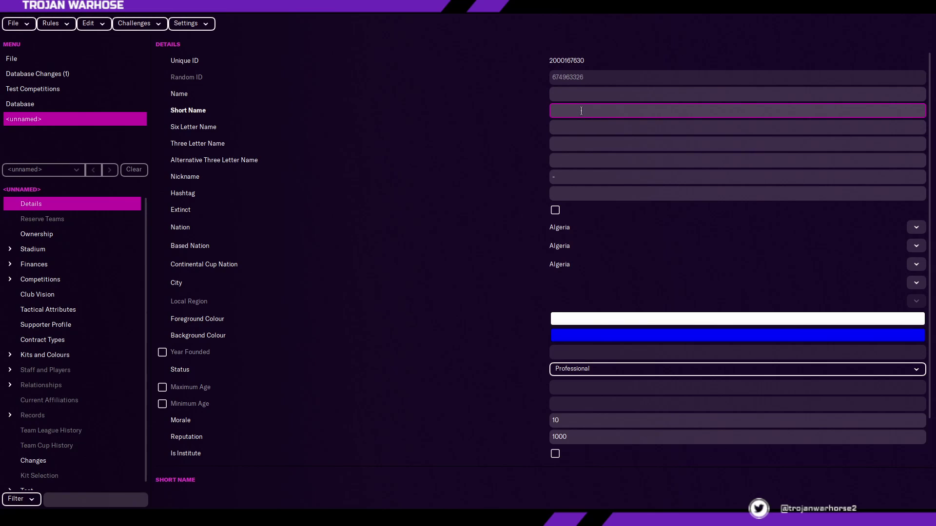
{"action": "left_click", "coordinate": [573, 127]}
{"action": "left_click", "coordinate": [573, 143]}
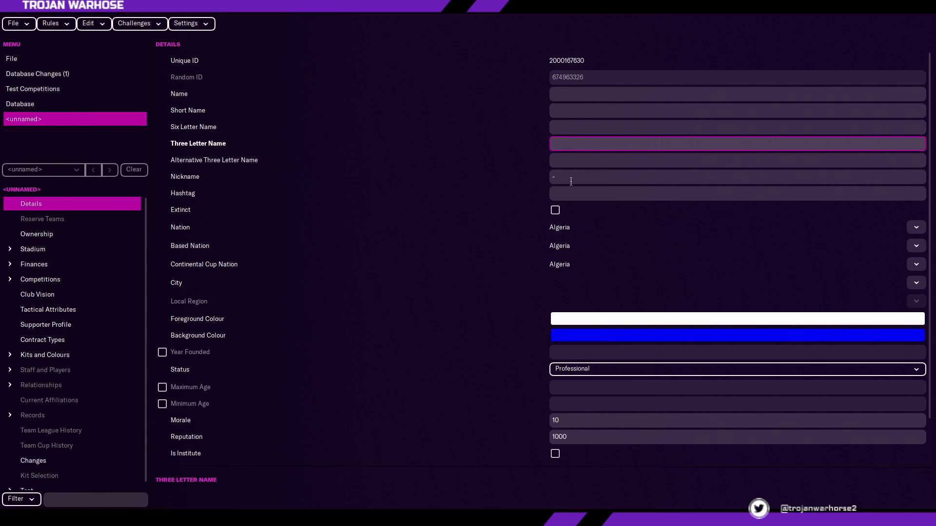
{"action": "left_click", "coordinate": [574, 155]}
{"action": "left_click", "coordinate": [578, 177]}
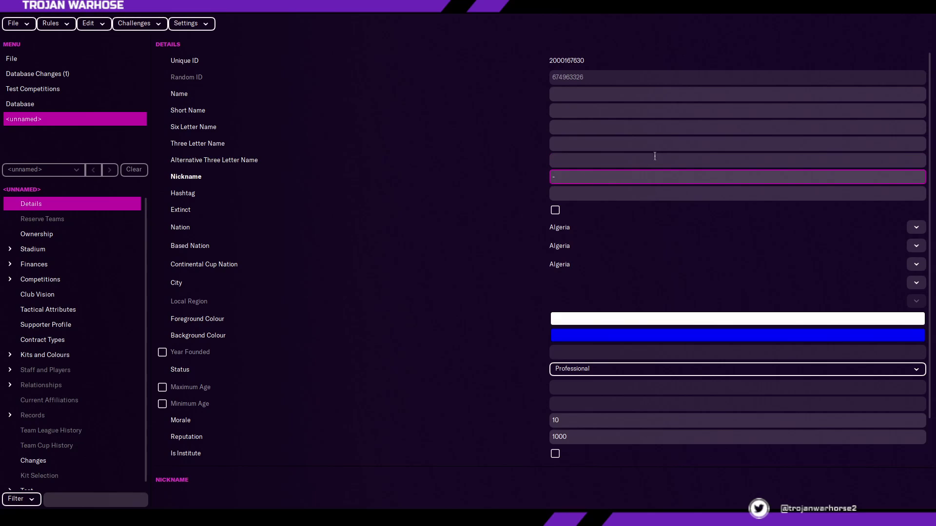
{"action": "left_click", "coordinate": [576, 194]}
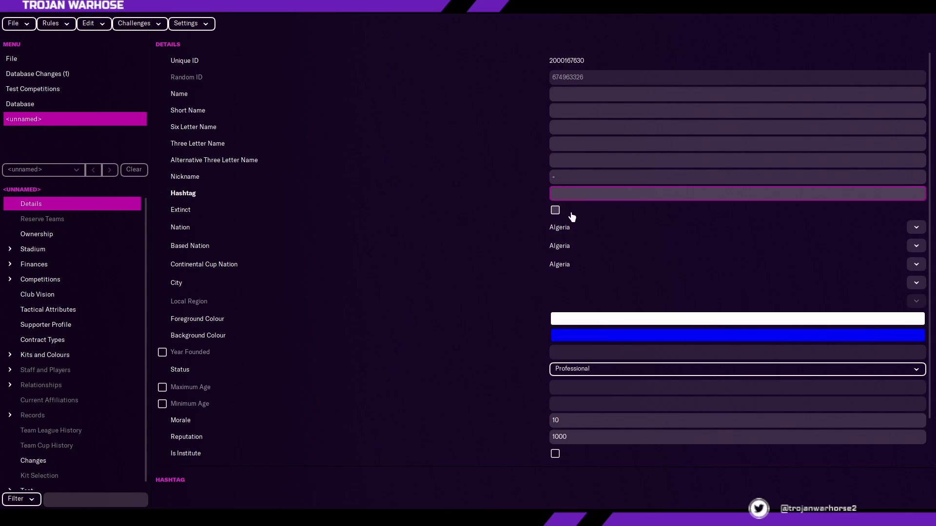
{"action": "left_click", "coordinate": [564, 213]}
{"action": "left_click", "coordinate": [543, 286]}
Step: Set the club's name and short name to San Marino Calcio
{"action": "left_click", "coordinate": [595, 94]}
{"action": "type", "text": "San Marino Calcio"}
{"action": "left_click", "coordinate": [620, 110]}
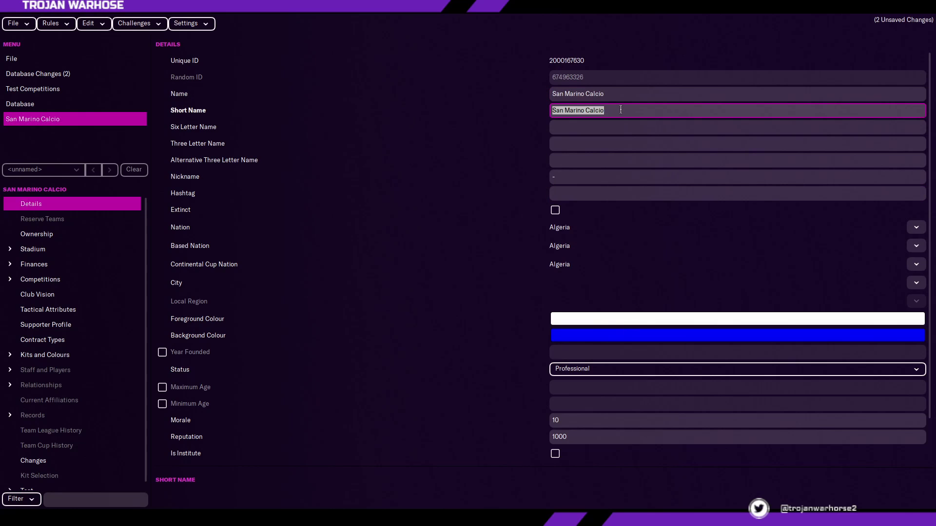
Step: Set the club's six letter name to SANMAR, three letter name to SAN and alternative three letter name to SMA
{"action": "left_click", "coordinate": [599, 126]}
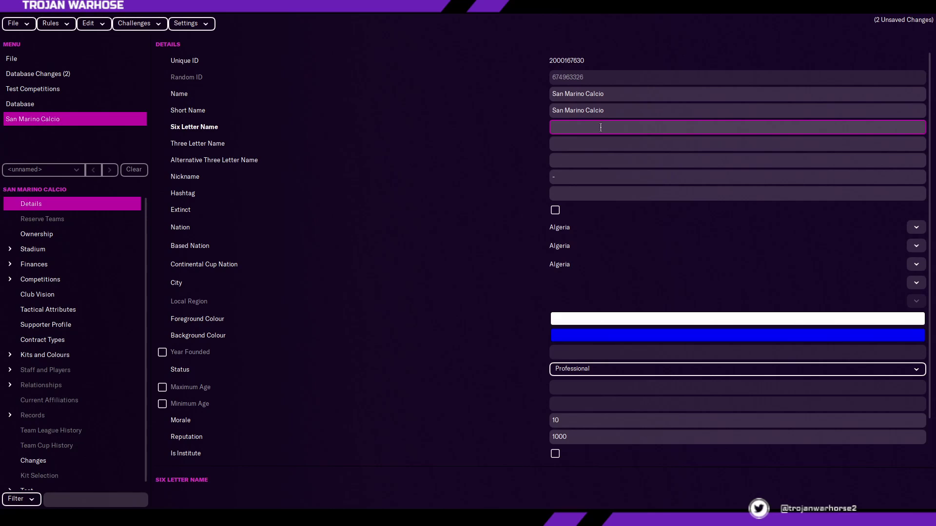
{"action": "type", "text": "SANMAR"}
{"action": "left_click", "coordinate": [579, 143]}
{"action": "type", "text": "SA"}
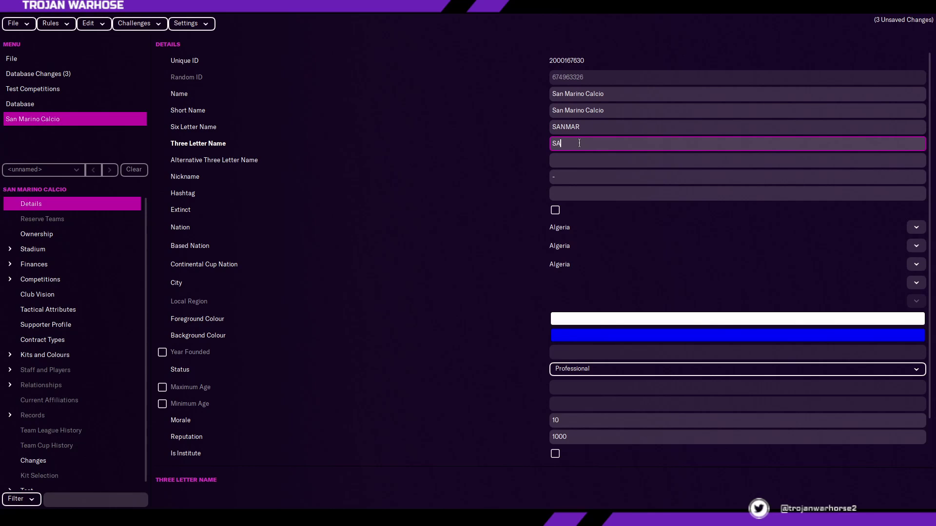
{"action": "type", "text": "N"}
{"action": "left_click", "coordinate": [569, 161]}
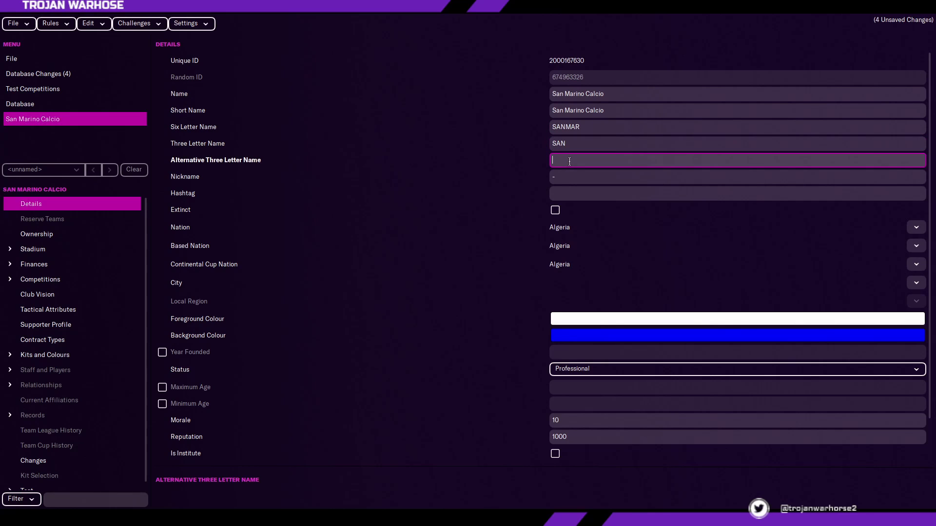
{"action": "type", "text": "SMA"}
Step: Set the club's founding year to 2020 and check the available status options
{"action": "left_click", "coordinate": [615, 352]}
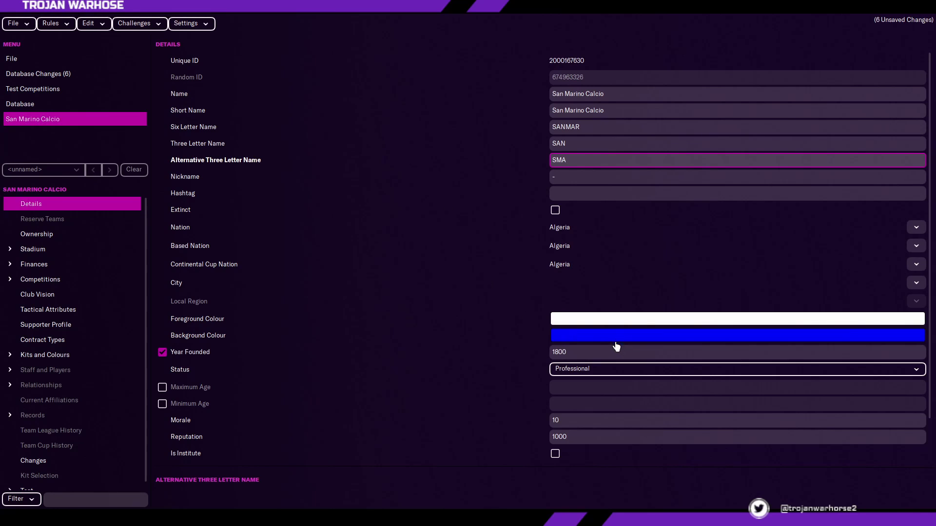
{"action": "left_click", "coordinate": [615, 353]}
{"action": "double_click", "coordinate": [615, 355]}
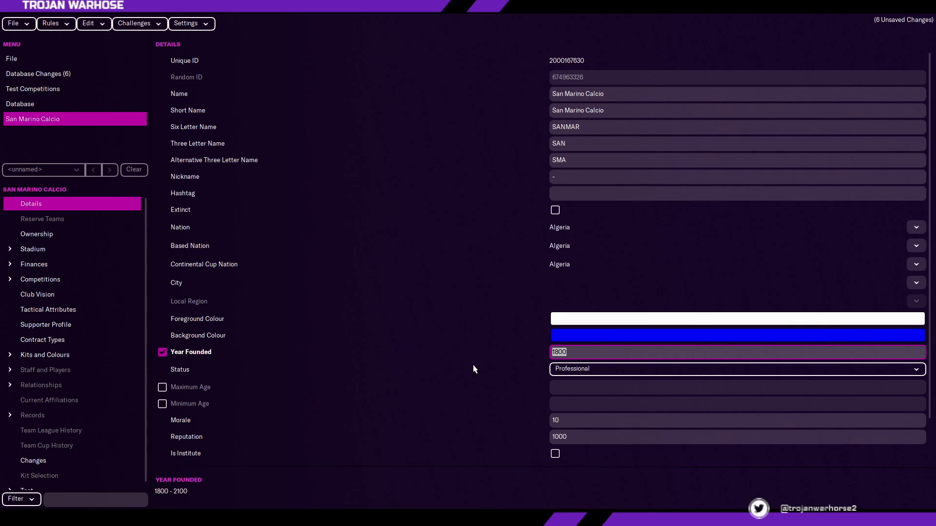
{"action": "type", "text": "2020"}
{"action": "left_click", "coordinate": [557, 369]}
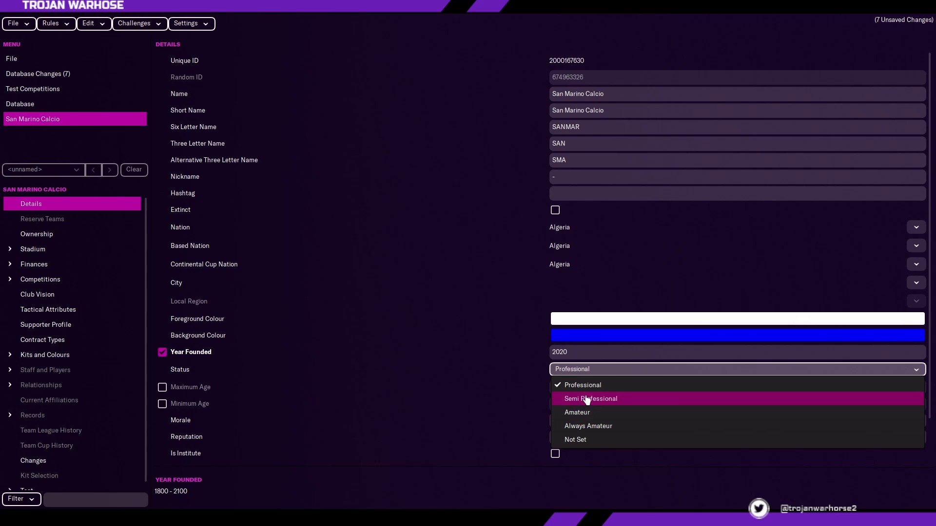
{"action": "left_click", "coordinate": [470, 366]}
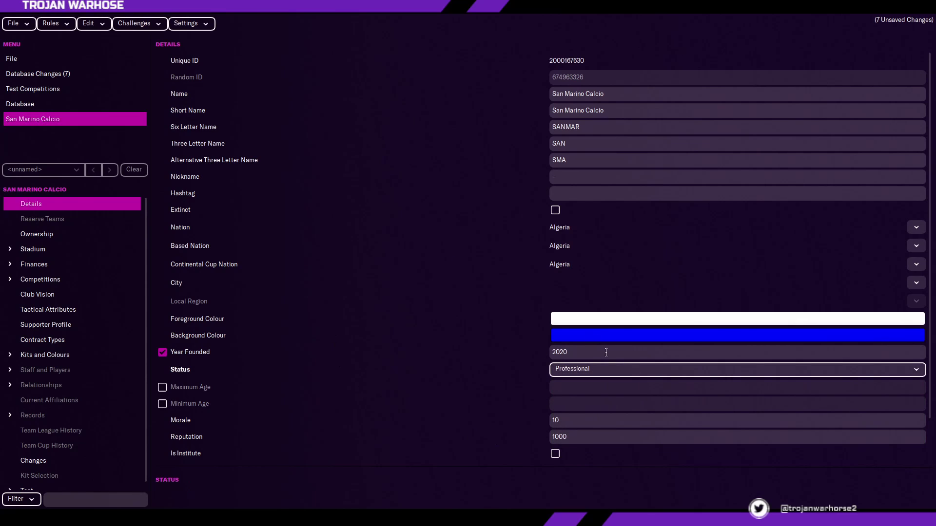
Step: Set the club's morale to 20 and its reputation to 3500
{"action": "left_click", "coordinate": [406, 419]}
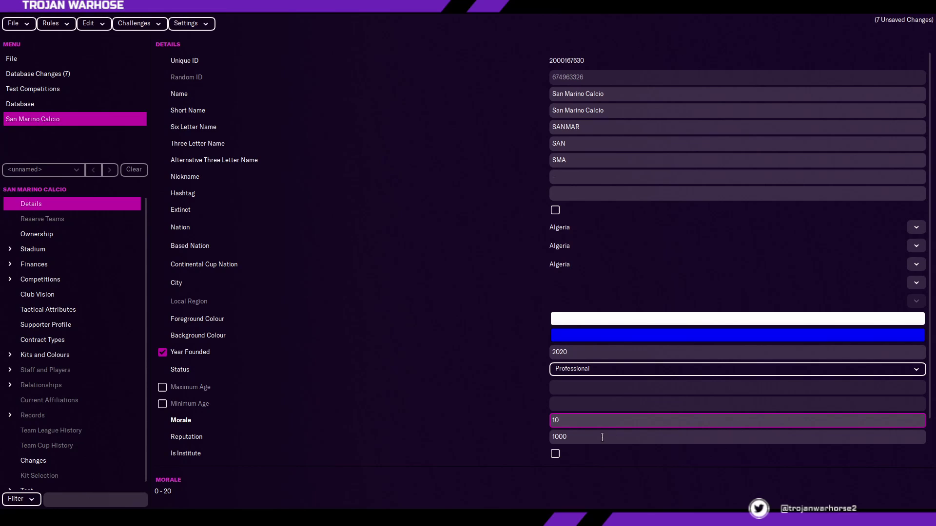
{"action": "left_click_drag", "start_coordinate": [587, 423], "coordinate": [529, 429]}
{"action": "type", "text": "20"}
{"action": "left_click", "coordinate": [571, 436]}
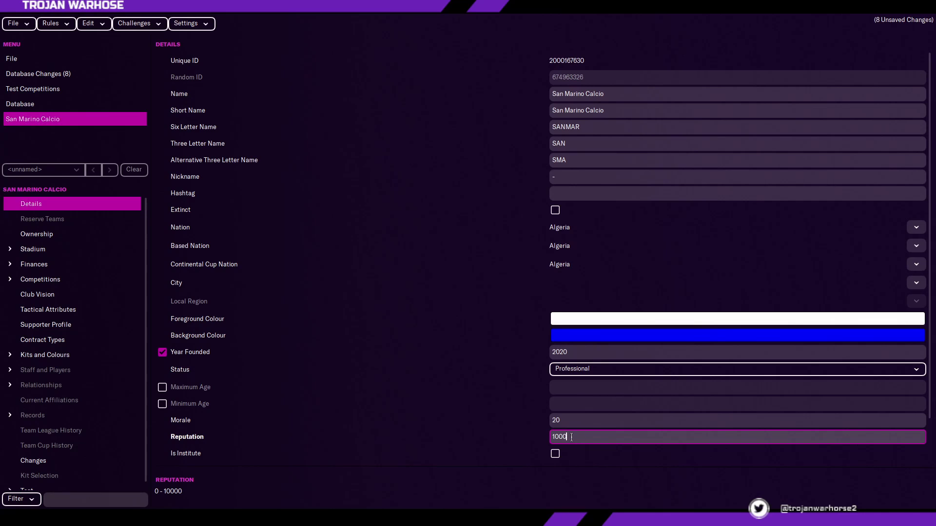
{"action": "key", "text": "BackSpace"}
{"action": "type", "text": "5000"}
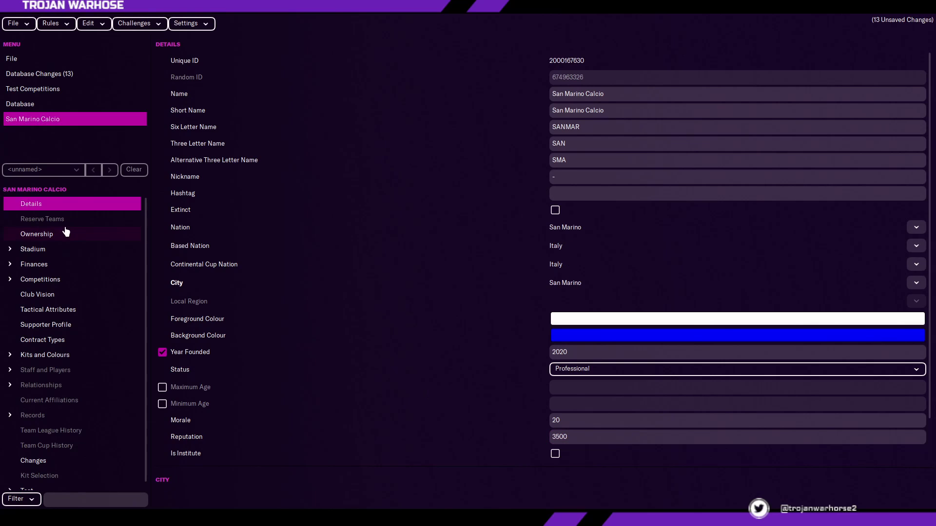
Step: Enable the club's scouting package to examine its coverage options, and disable it again
{"action": "scroll", "coordinate": [390, 302], "scroll_direction": "down", "scroll_amount": 1}
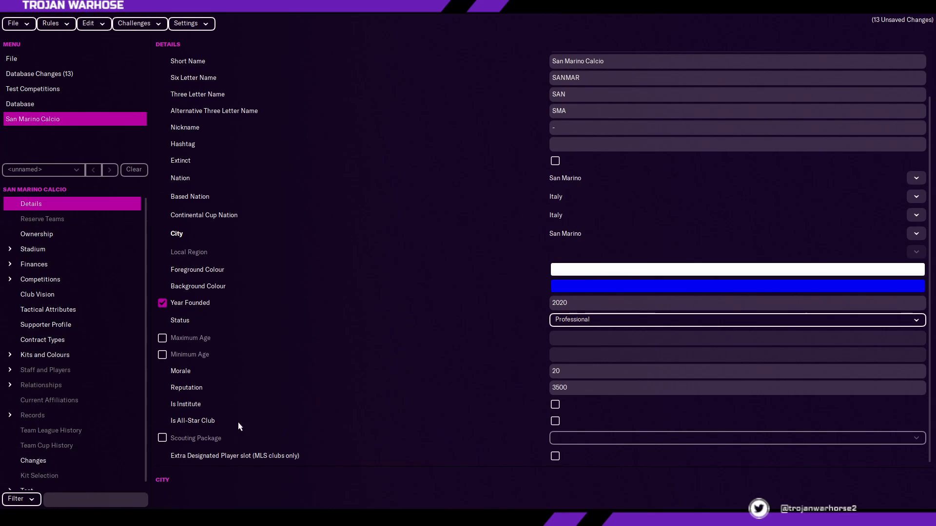
{"action": "left_click", "coordinate": [162, 437]}
{"action": "left_click", "coordinate": [163, 437]}
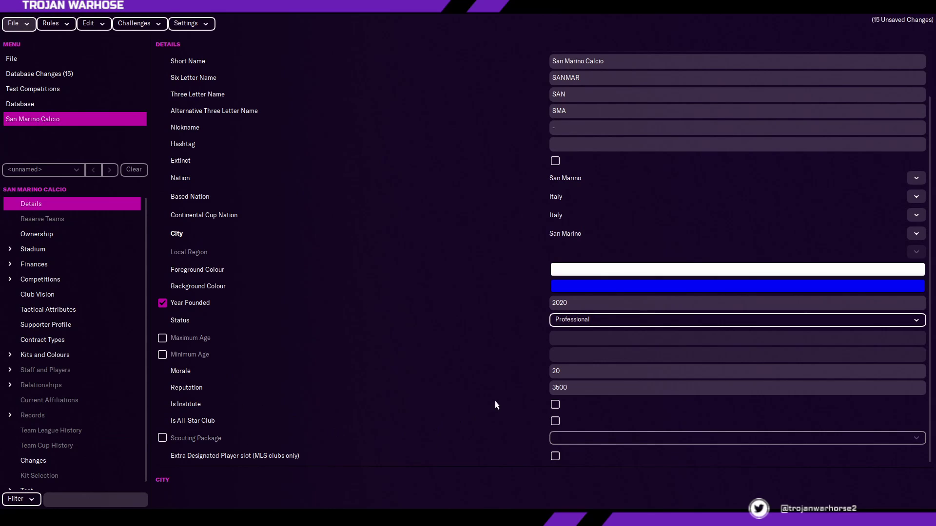
{"action": "left_click", "coordinate": [220, 440]}
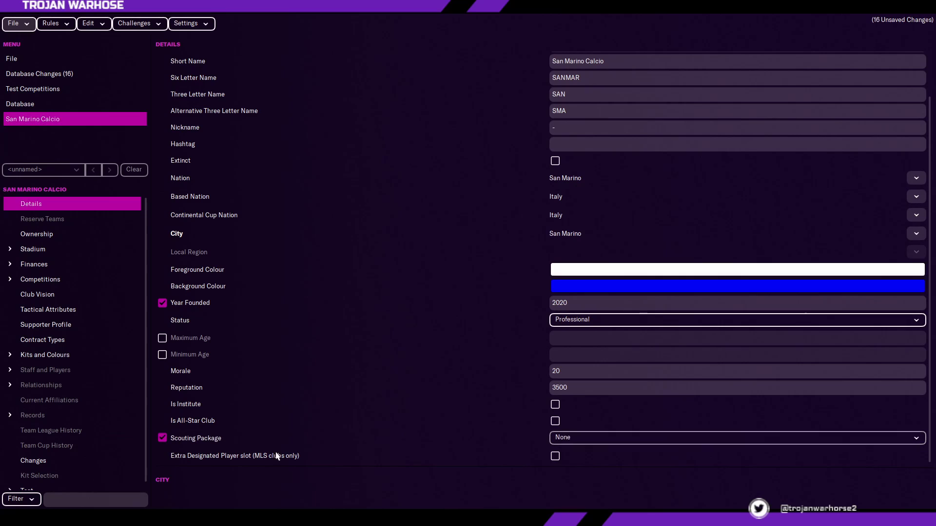
{"action": "left_click", "coordinate": [644, 440]}
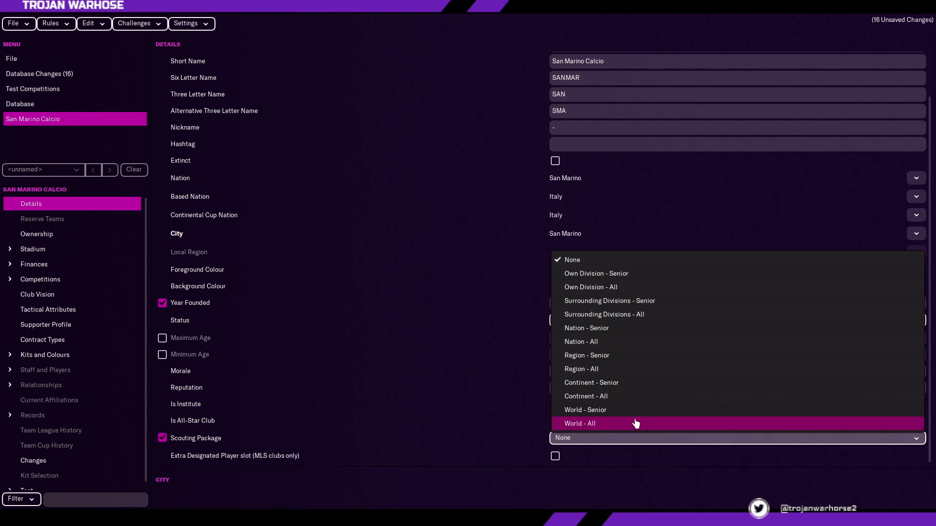
{"action": "left_click", "coordinate": [162, 438]}
{"action": "left_click", "coordinate": [162, 437]}
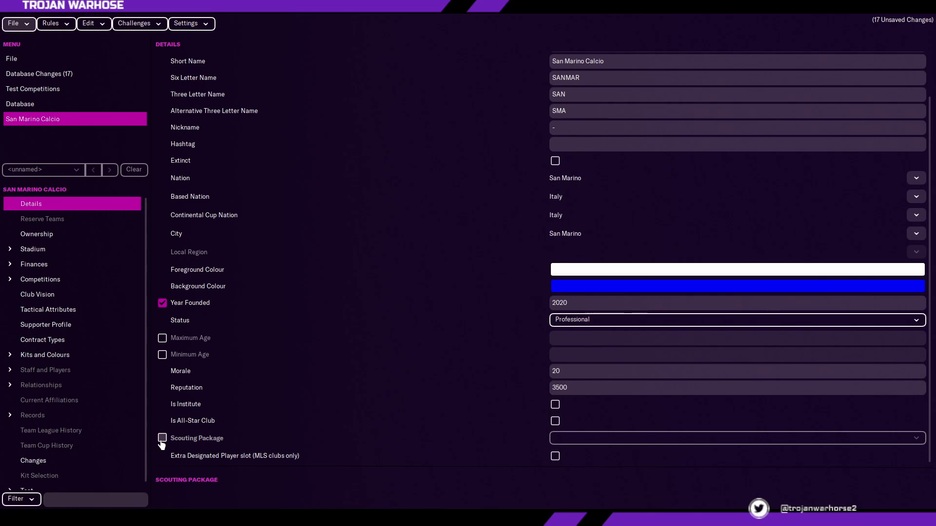
Step: Set the club's nickname to The Imposters and its hashtag to Imposters, and open the reserve teams page
{"action": "scroll", "coordinate": [387, 291], "scroll_direction": "up", "scroll_amount": 2}
{"action": "scroll", "coordinate": [397, 289], "scroll_direction": "down", "scroll_amount": 2}
{"action": "left_click", "coordinate": [562, 128]}
{"action": "type", "text": "The Imposters"}
{"action": "key", "text": "Tab"}
{"action": "type", "text": "Imposters"}
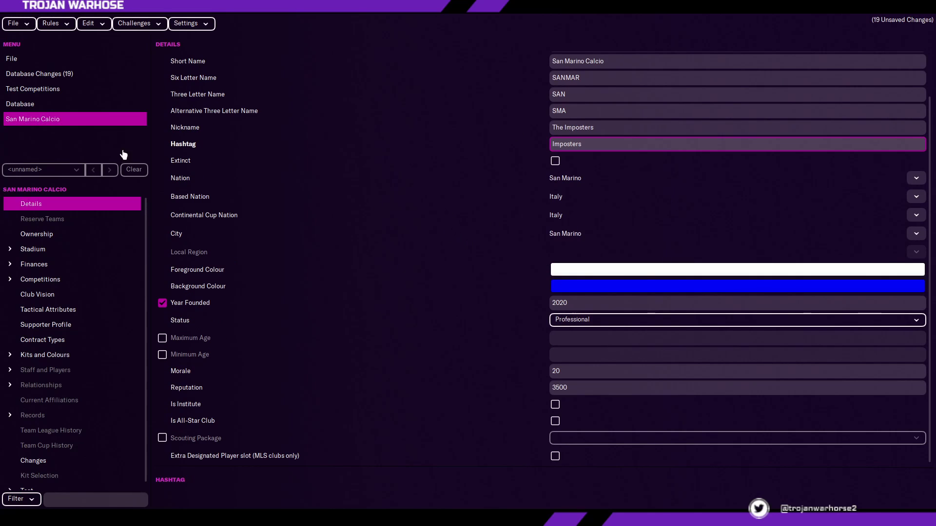
{"action": "left_click", "coordinate": [39, 219]}
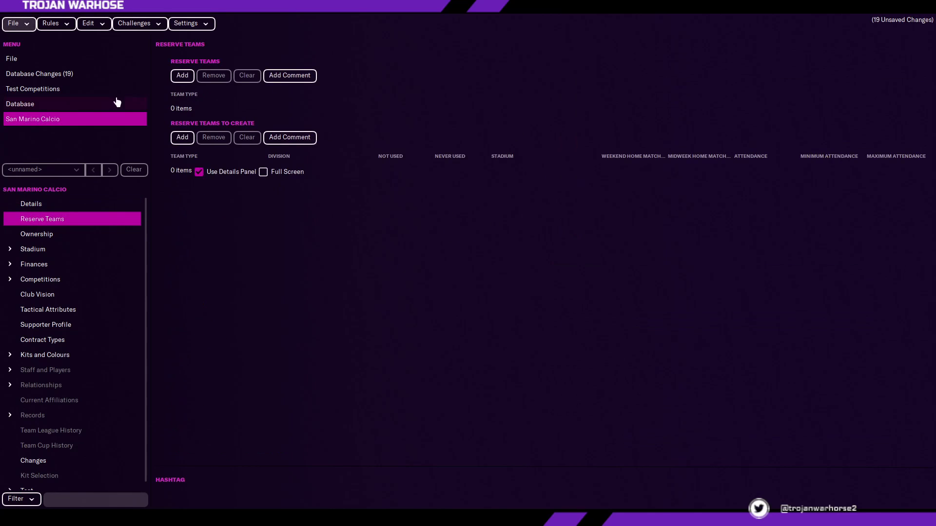
Step: Try B Team and U23 Team as the type of a reserve team to create, and remove the entry
{"action": "left_click", "coordinate": [182, 138]}
{"action": "key", "text": "b"}
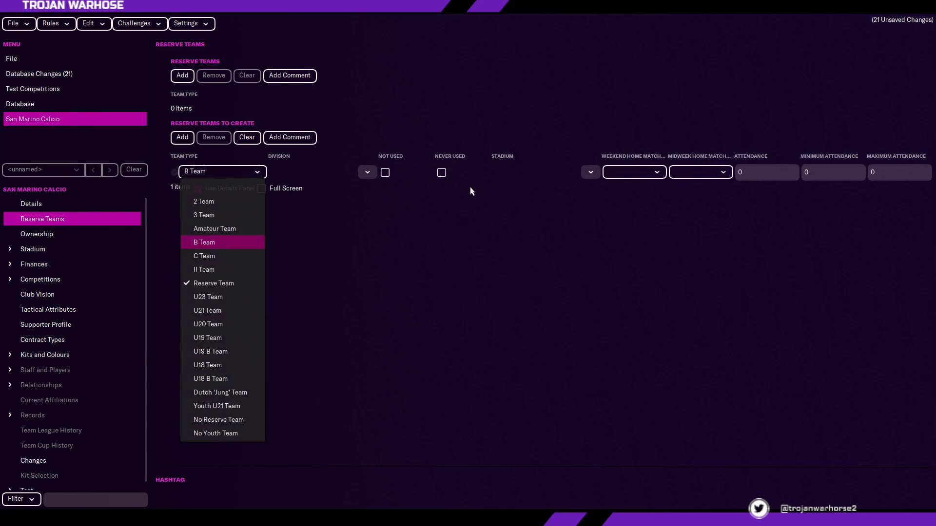
{"action": "key", "text": "Return"}
{"action": "left_click", "coordinate": [223, 171]}
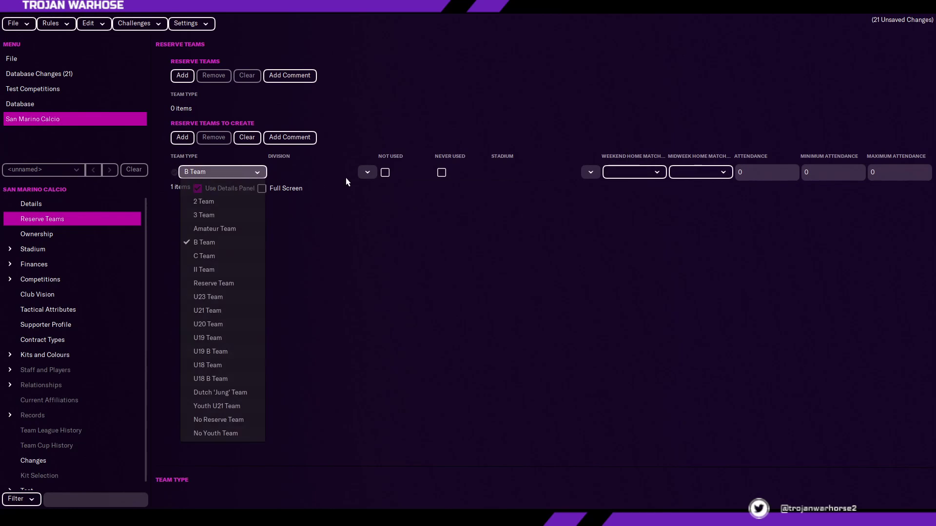
{"action": "left_click", "coordinate": [242, 300]}
{"action": "left_click", "coordinate": [186, 171]}
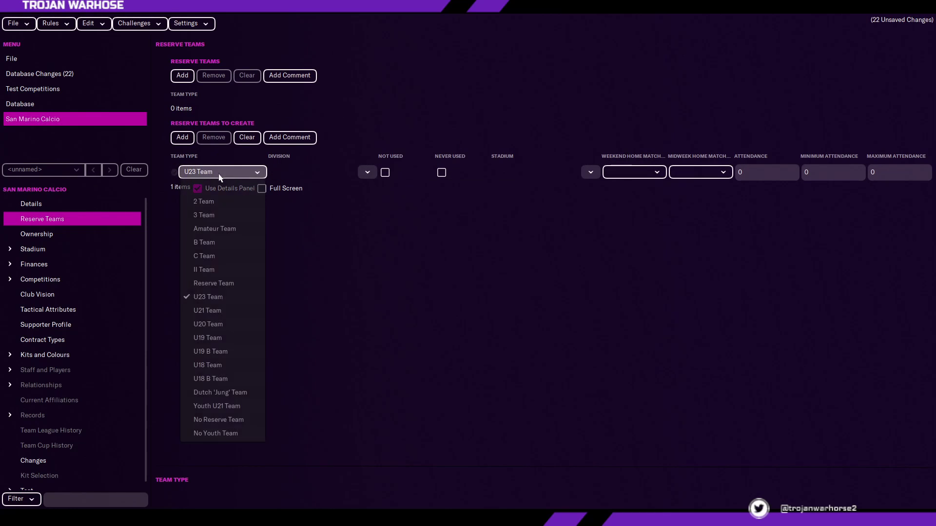
{"action": "left_click", "coordinate": [175, 173]}
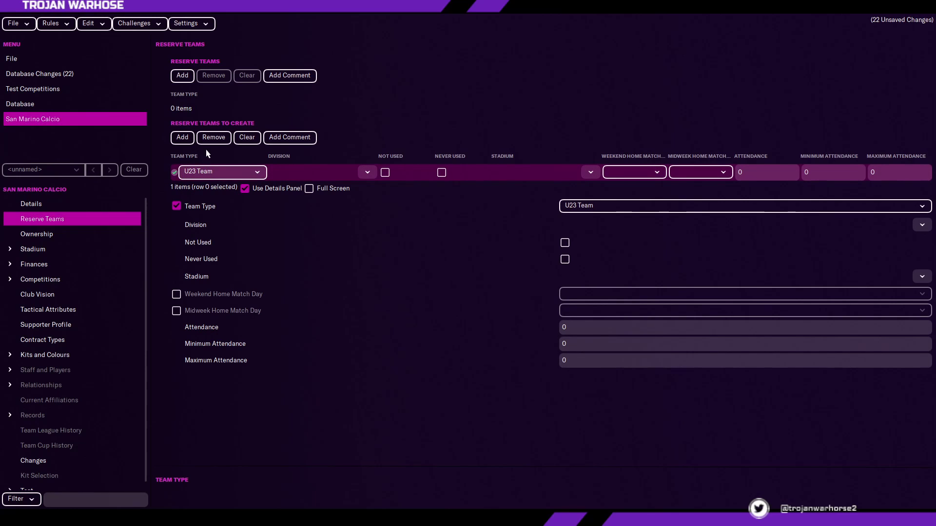
{"action": "left_click", "coordinate": [212, 138]}
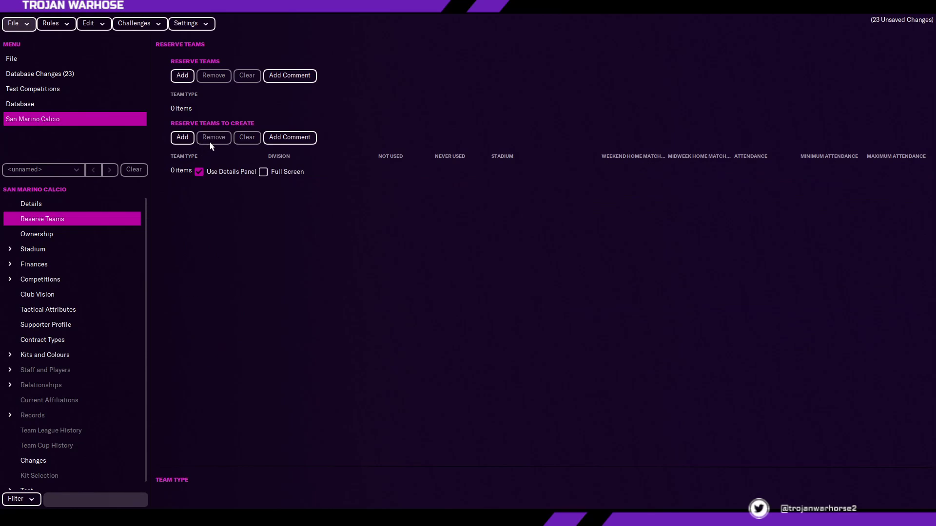
Step: Add a U21 Team and a U18 Team to the club's reserve teams to create
{"action": "left_click", "coordinate": [182, 137]}
{"action": "left_click", "coordinate": [214, 172]}
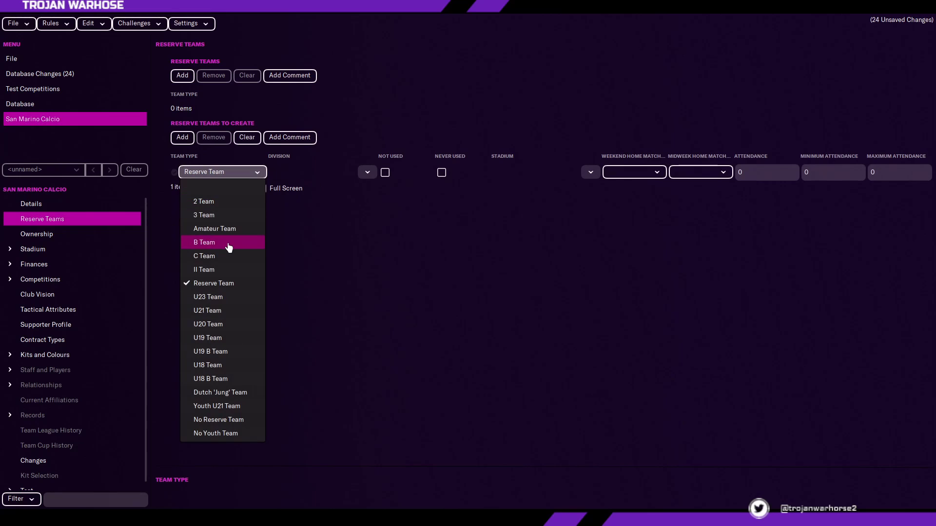
{"action": "left_click", "coordinate": [261, 309]}
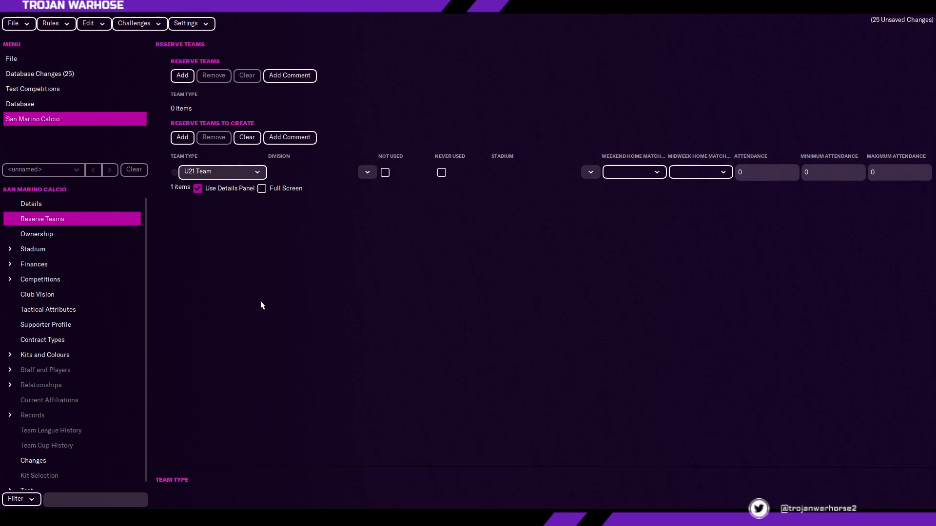
{"action": "left_click", "coordinate": [181, 139]}
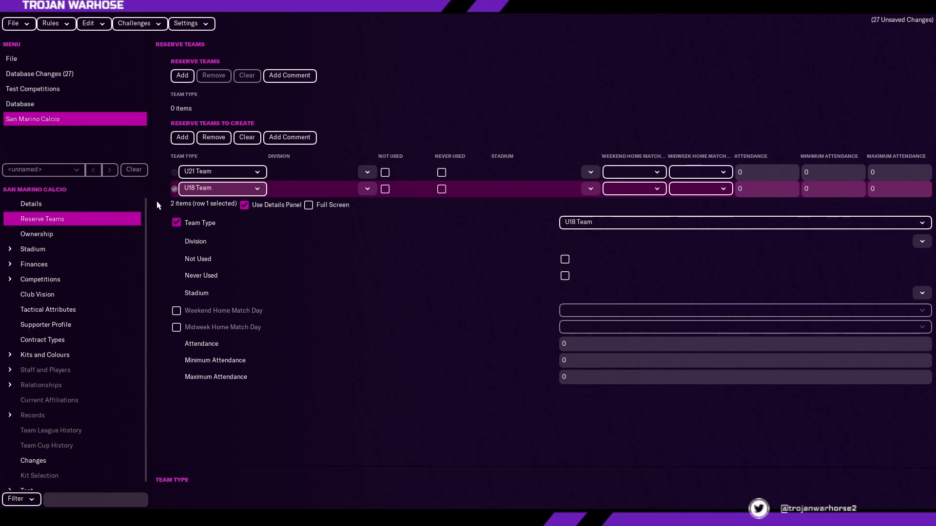
Step: Open the club's ownership page and set the chairperson title to Chairperson
{"action": "left_click", "coordinate": [61, 235]}
{"action": "left_click", "coordinate": [587, 61]}
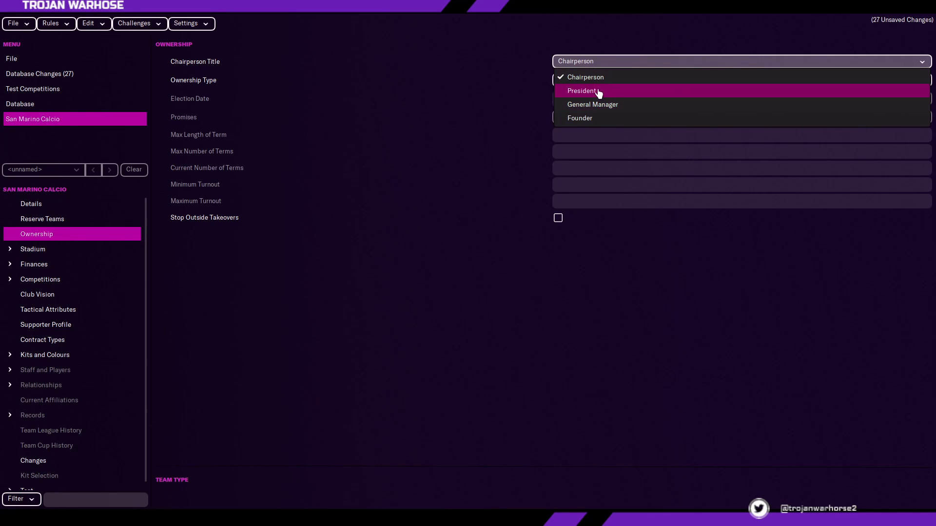
{"action": "left_click", "coordinate": [624, 78]}
Step: Try Member-Owned (Elections/Ltd) as the ownership type, examine the available election promises, and return to Limited Liability Company
{"action": "left_click", "coordinate": [641, 79]}
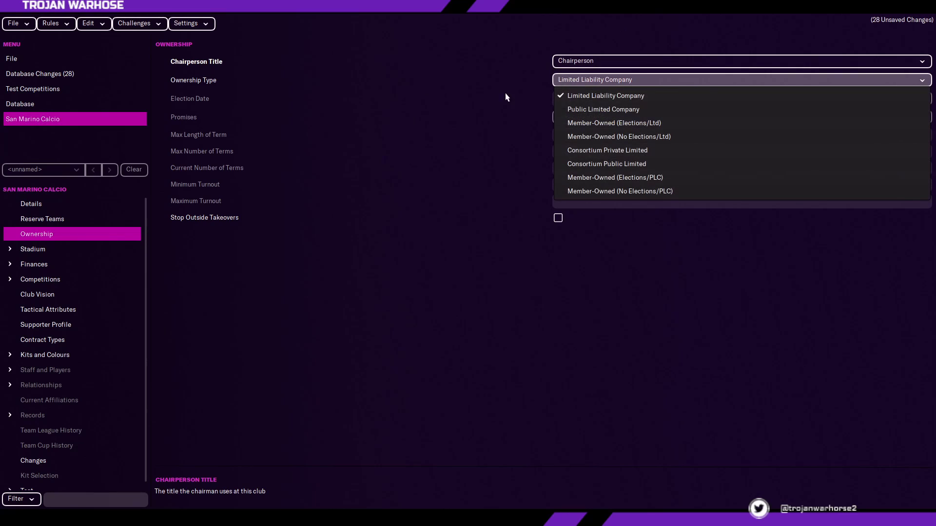
{"action": "left_click", "coordinate": [627, 123]}
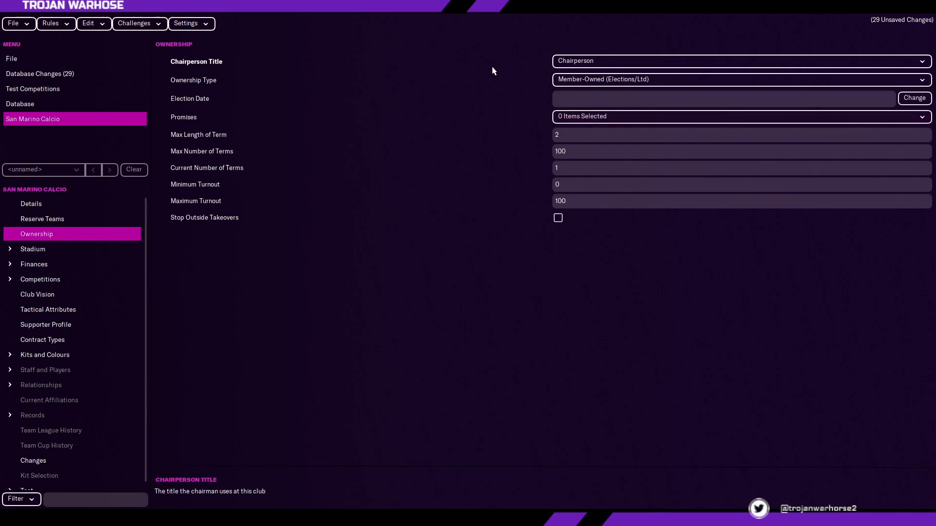
{"action": "left_click", "coordinate": [591, 117]}
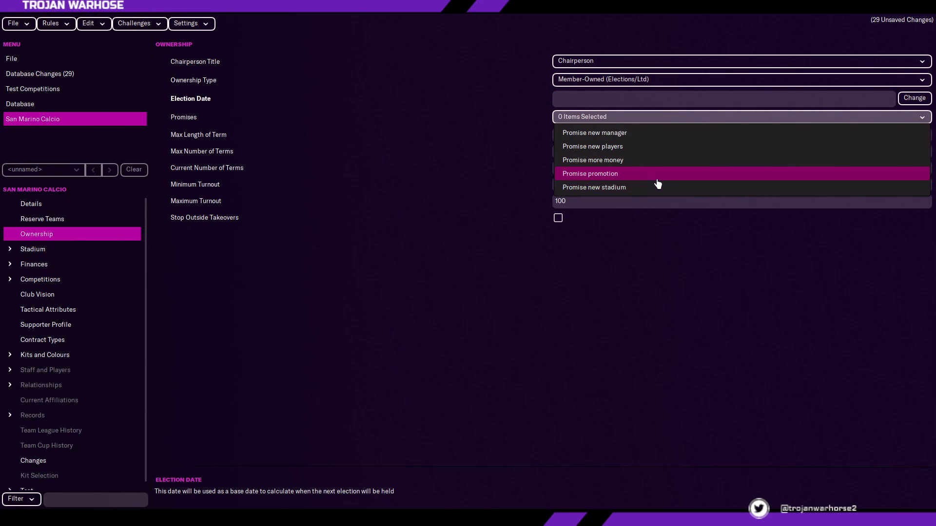
{"action": "left_click", "coordinate": [596, 112]}
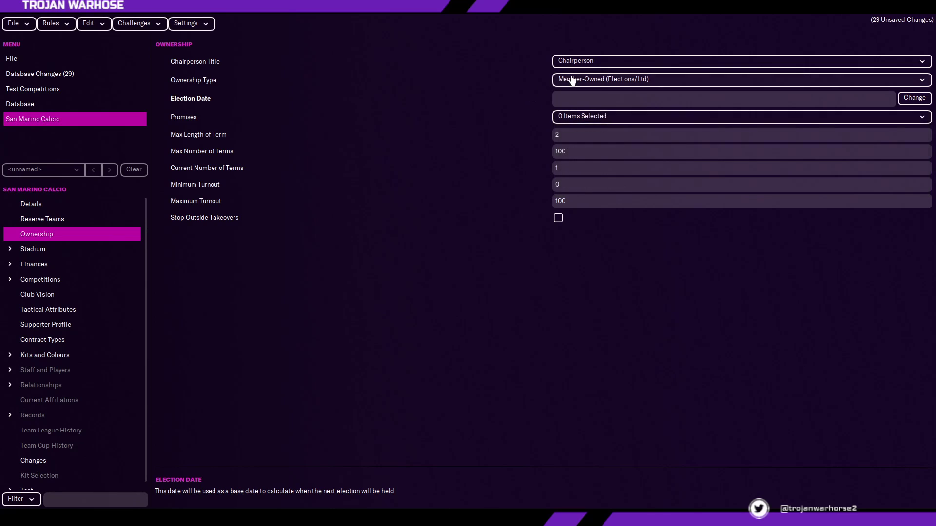
{"action": "left_click", "coordinate": [592, 80]}
{"action": "left_click", "coordinate": [591, 92]}
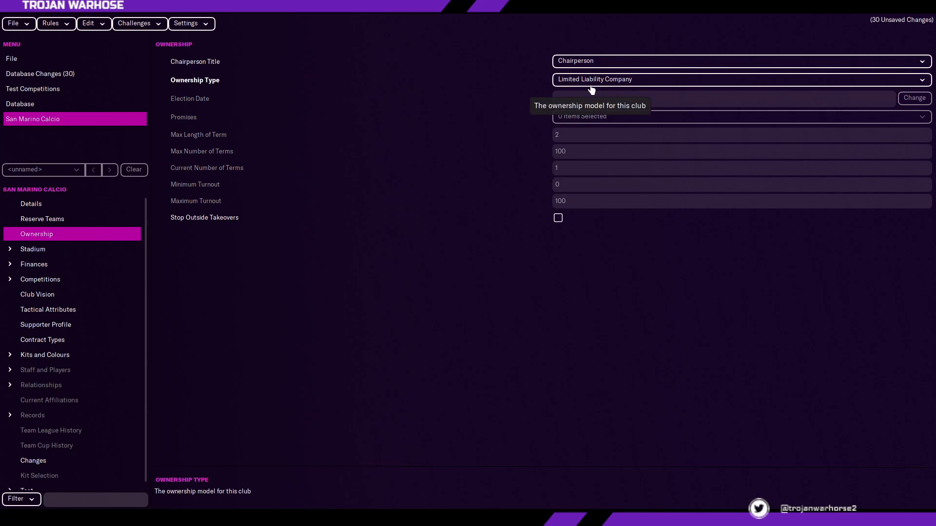
Step: Try Public Limited Company as the ownership type, and set it back to Limited Liability Company
{"action": "left_click", "coordinate": [573, 80]}
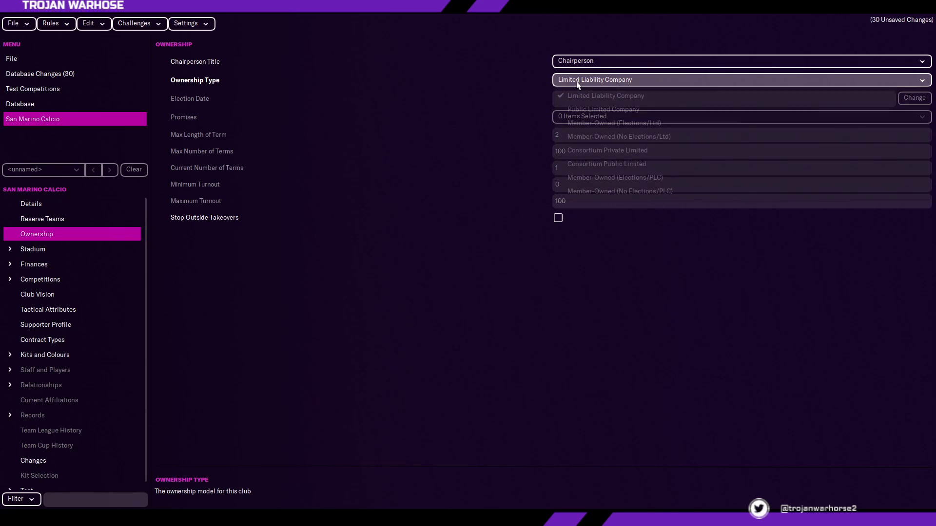
{"action": "left_click", "coordinate": [592, 103]}
{"action": "left_click", "coordinate": [582, 81]}
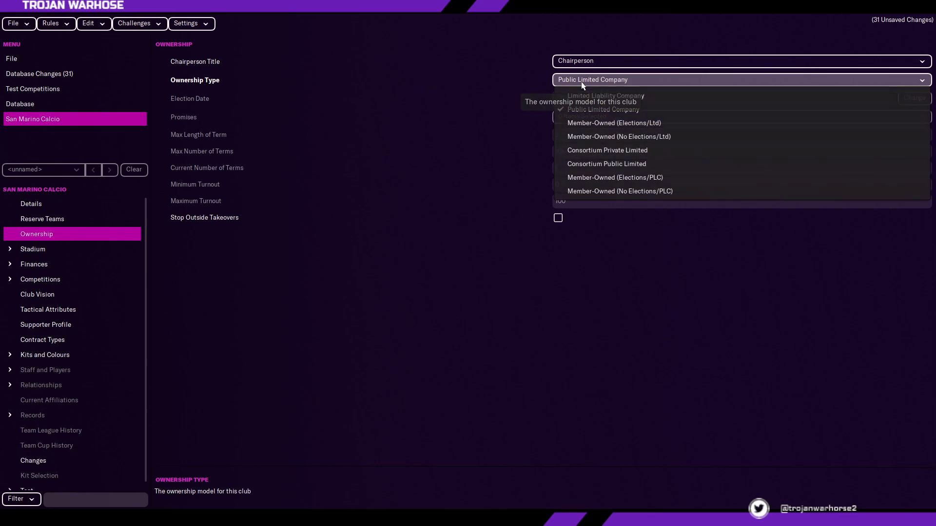
{"action": "left_click", "coordinate": [570, 91]}
{"action": "left_click", "coordinate": [568, 80]}
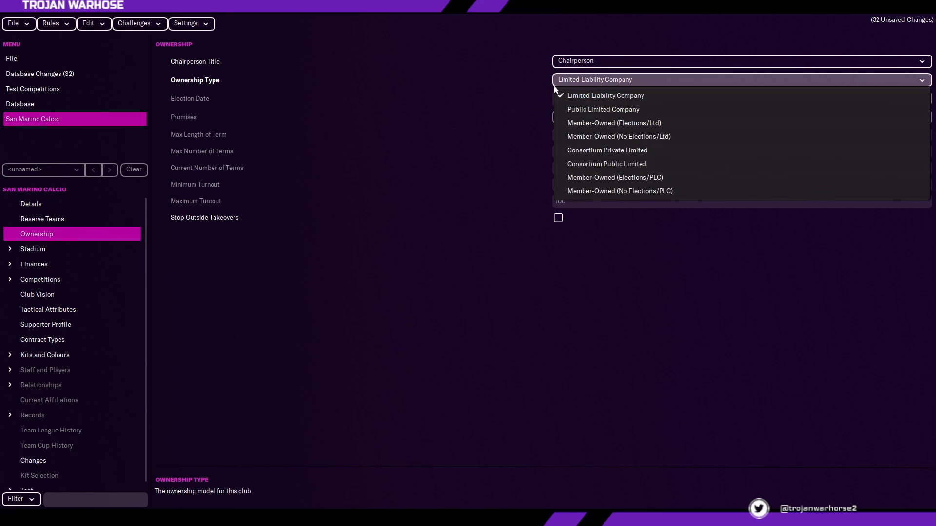
{"action": "left_click", "coordinate": [486, 99]}
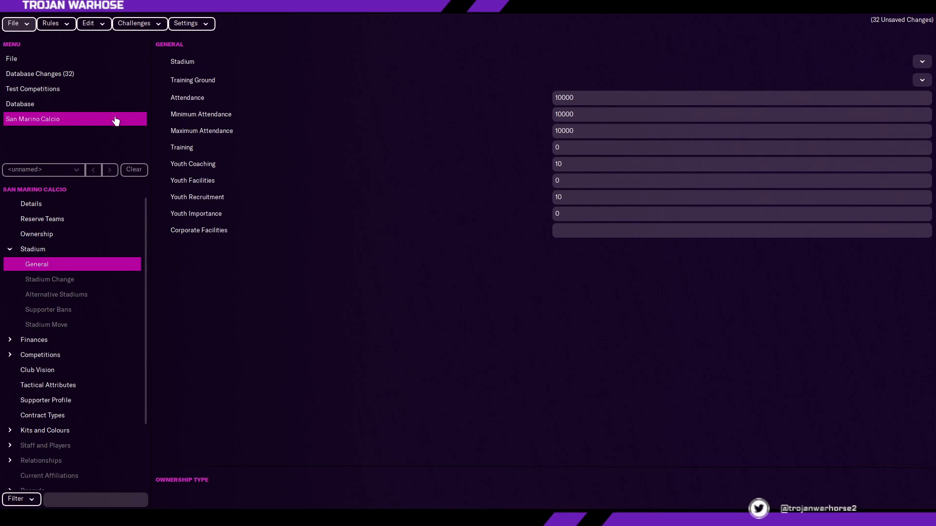
Step: Assign Montecchio as the club's stadium, filtering the stadium search by a city containing San Marino
{"action": "left_click", "coordinate": [922, 61]}
{"action": "left_click", "coordinate": [898, 78]}
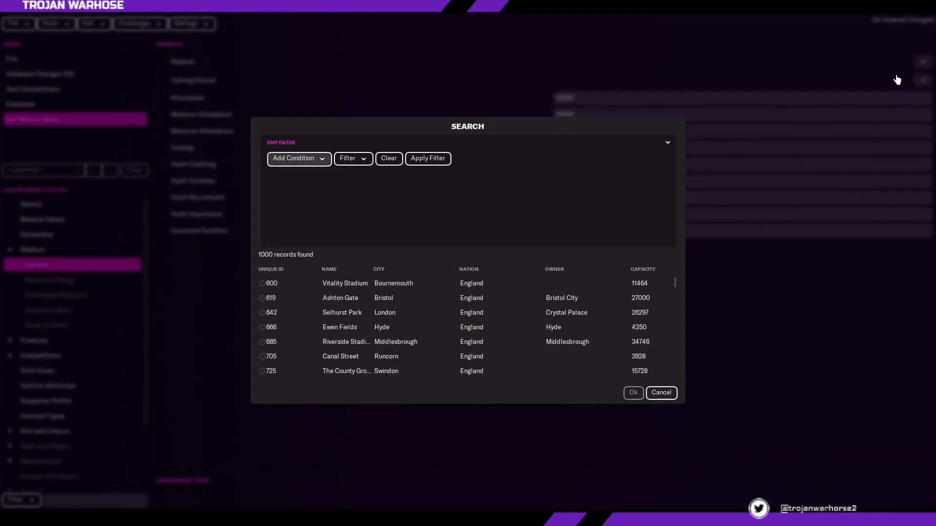
{"action": "left_click", "coordinate": [309, 159]}
{"action": "left_click", "coordinate": [288, 186]}
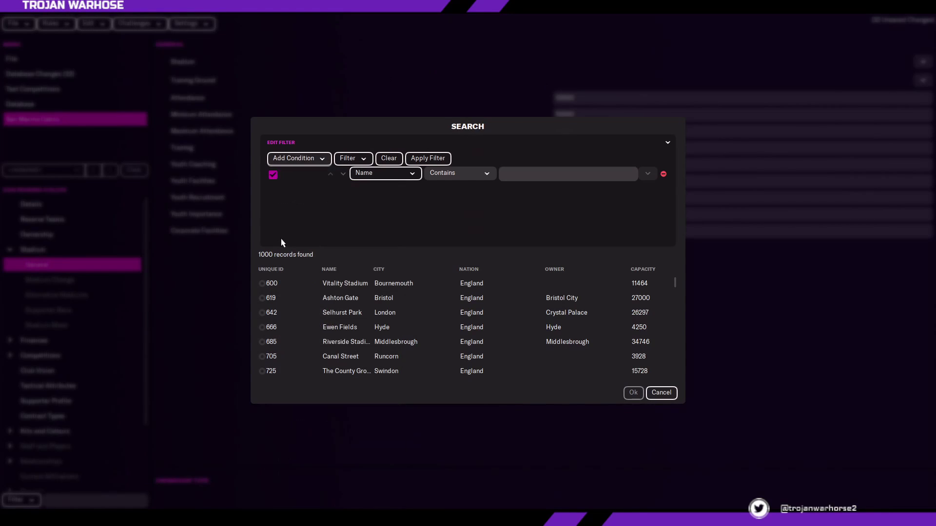
{"action": "left_click", "coordinate": [385, 173]}
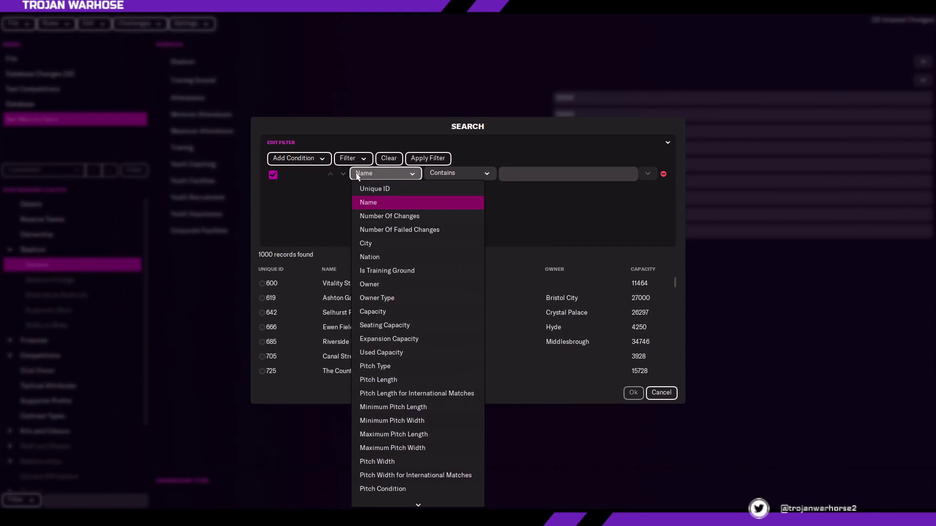
{"action": "left_click", "coordinate": [366, 243]}
{"action": "left_click", "coordinate": [568, 177]}
{"action": "type", "text": "San Marino"}
{"action": "key", "text": "Return"}
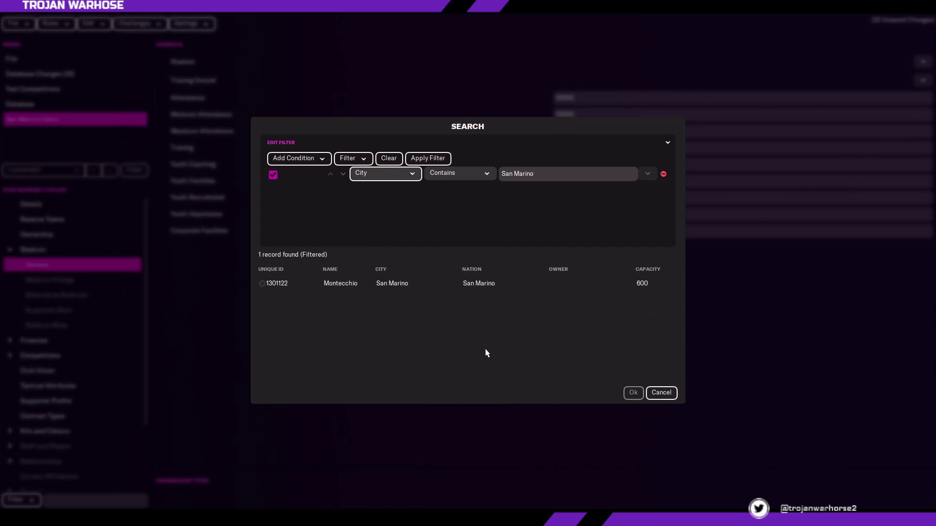
{"action": "double_click", "coordinate": [341, 288]}
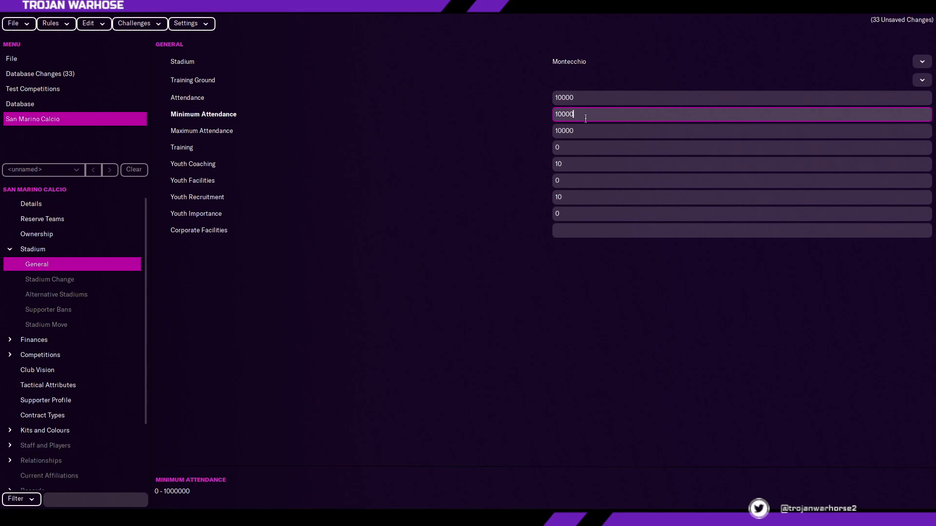
Step: Open the Montecchio stadium record and set its owner to San Marino Calcio
{"action": "left_click", "coordinate": [580, 133]}
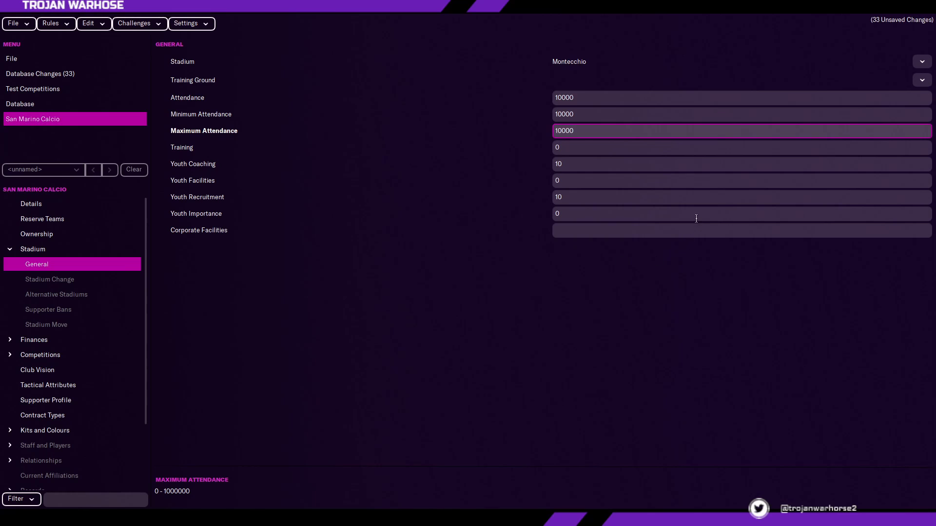
{"action": "left_click", "coordinate": [558, 62]}
{"action": "left_click", "coordinate": [590, 257]}
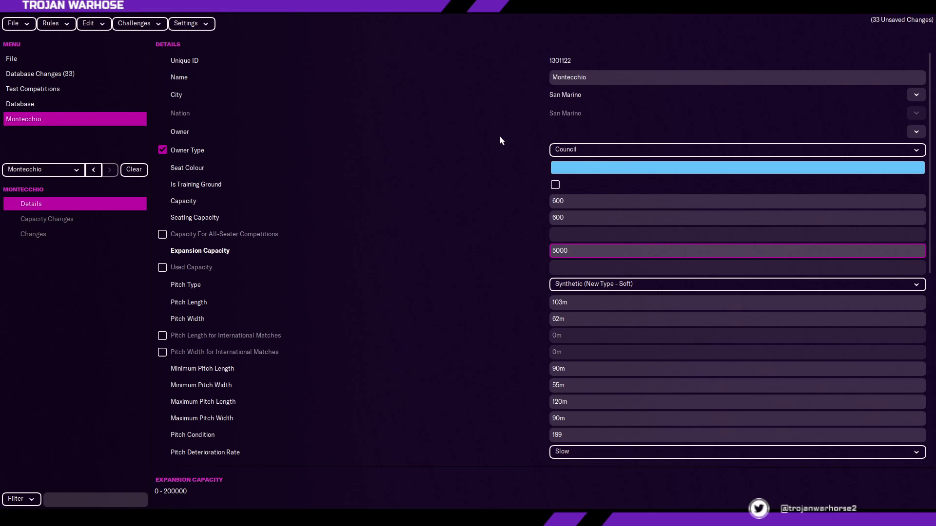
{"action": "key", "text": "ctrl+f"}
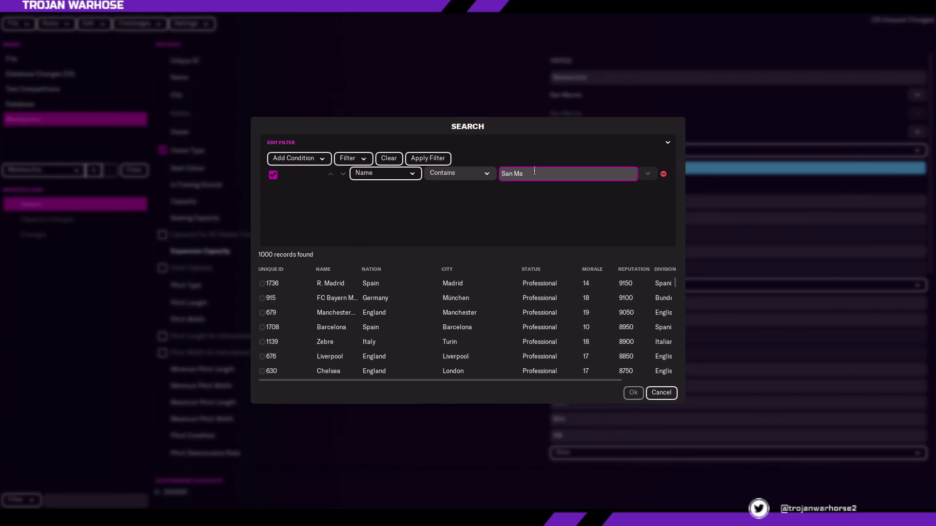
{"action": "key", "text": "BackSpace"}
{"action": "key", "text": "BackSpace"}
{"action": "key", "text": "BackSpace"}
{"action": "type", "text": "ino"}
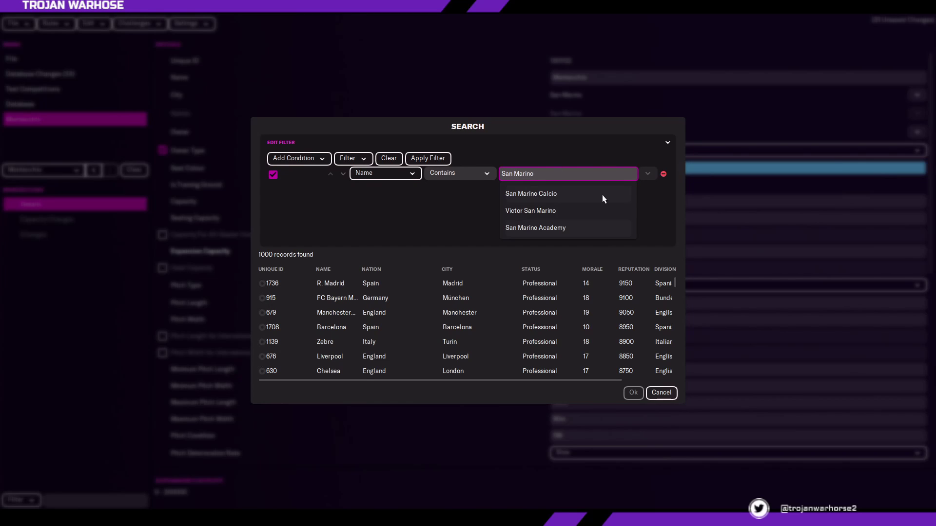
{"action": "left_click", "coordinate": [602, 195]}
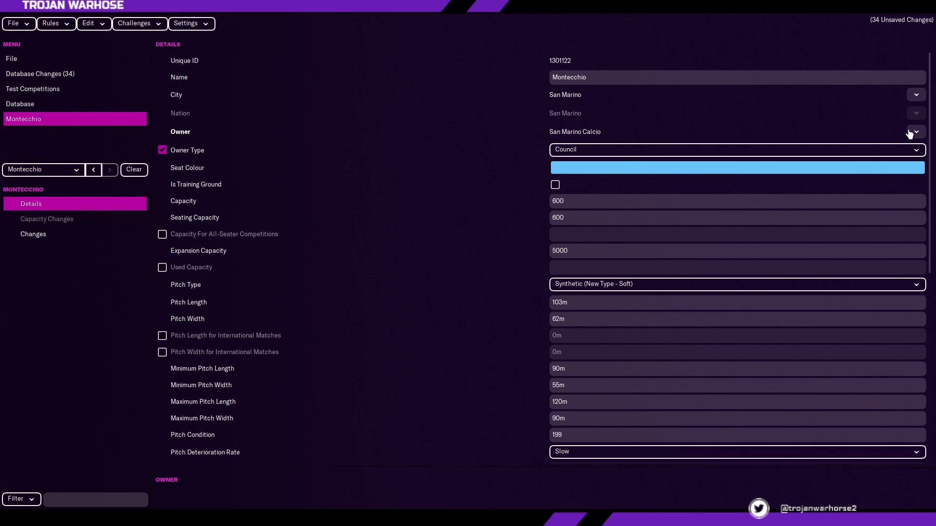
Step: Return to the San Marino Calcio record and examine its stadium change, alternative stadiums, supporter bans and stadium move pages
{"action": "left_click", "coordinate": [38, 104]}
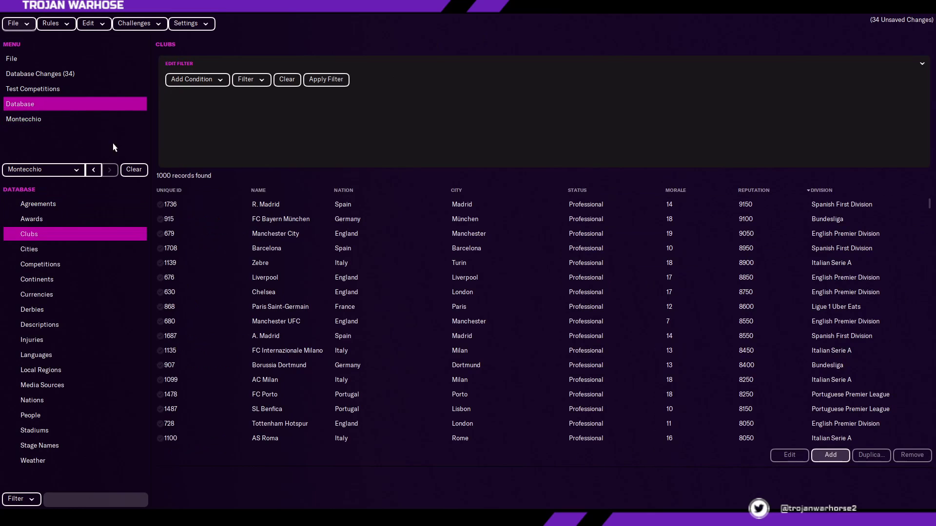
{"action": "left_click", "coordinate": [39, 174]}
{"action": "left_click", "coordinate": [34, 184]}
{"action": "left_click", "coordinate": [50, 279]}
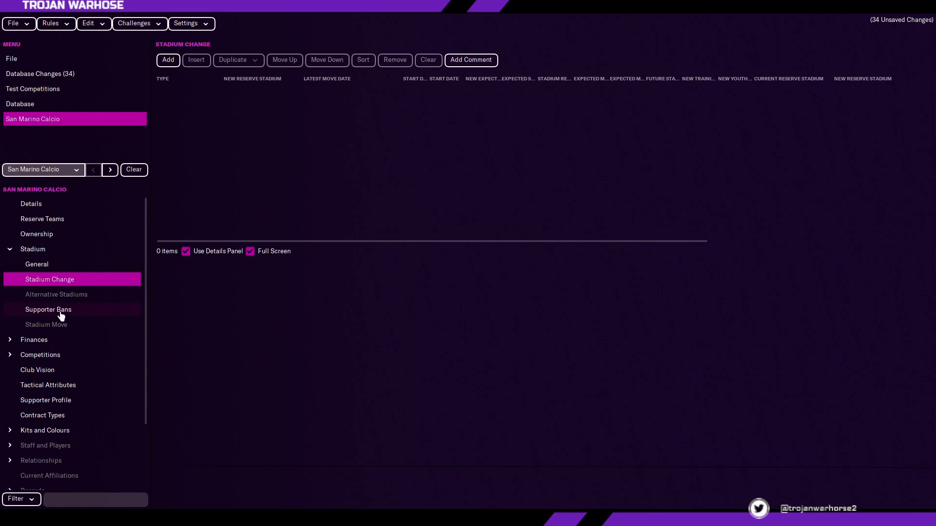
{"action": "left_click", "coordinate": [61, 295]}
{"action": "left_click", "coordinate": [53, 310]}
{"action": "left_click", "coordinate": [73, 325]}
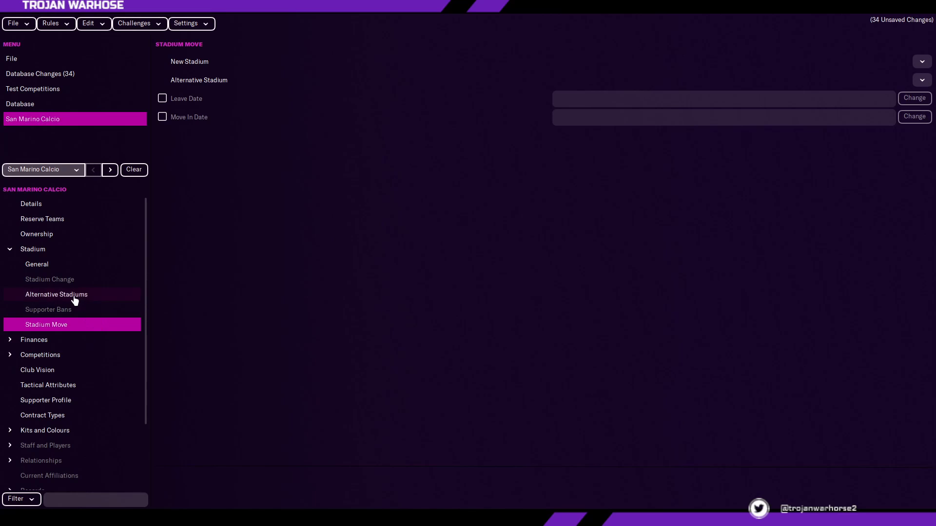
{"action": "scroll", "coordinate": [74, 298], "scroll_direction": "down", "scroll_amount": 3}
{"action": "scroll", "coordinate": [75, 299], "scroll_direction": "up", "scroll_amount": 3}
Step: Add a Stadium Move entry to the club's stadium changes, remove it, and view the supporter bans page
{"action": "left_click", "coordinate": [74, 280]}
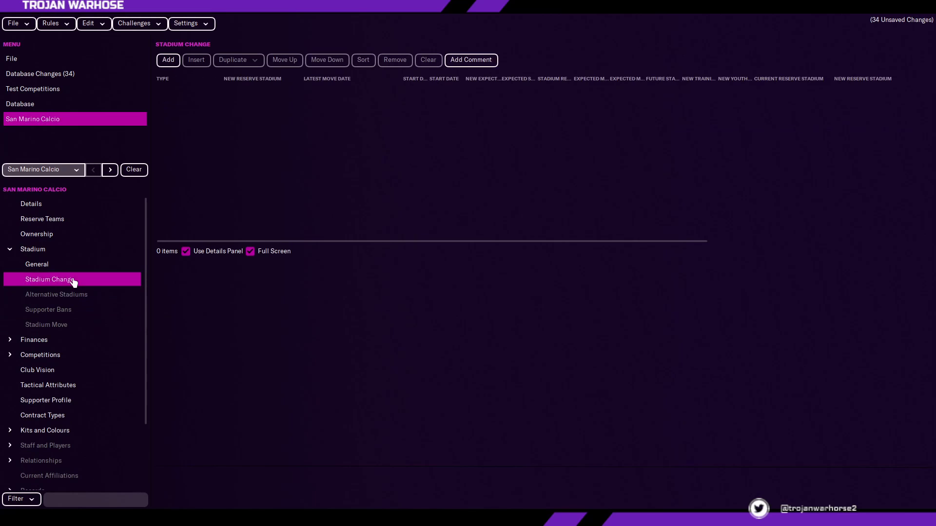
{"action": "left_click", "coordinate": [168, 61]}
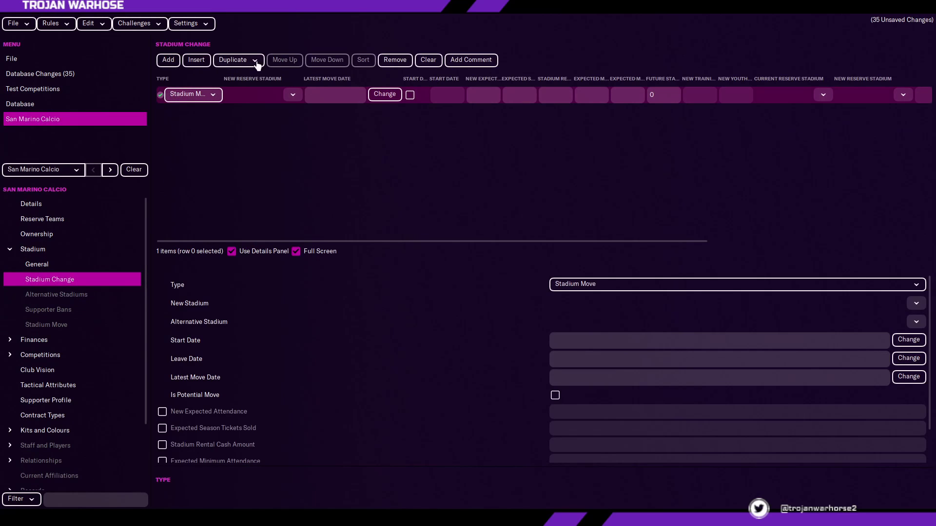
{"action": "left_click", "coordinate": [389, 61]}
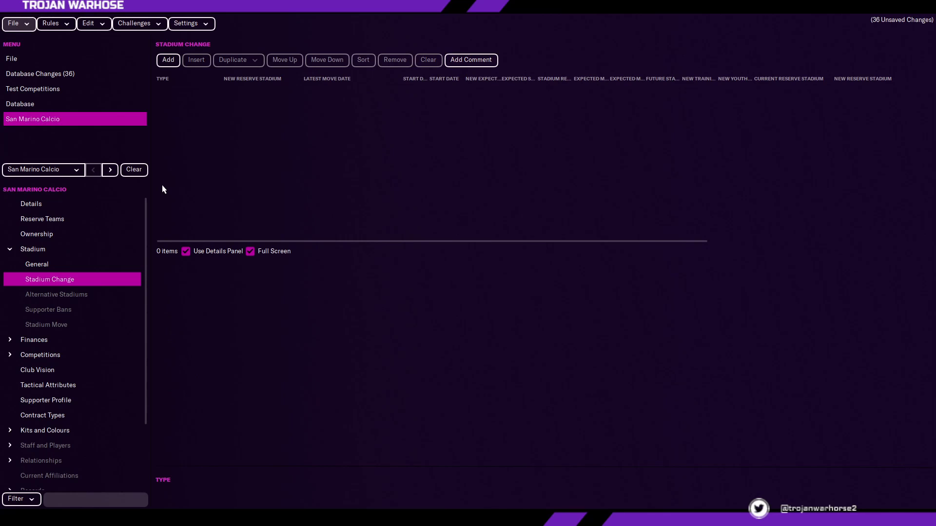
{"action": "left_click", "coordinate": [42, 310]}
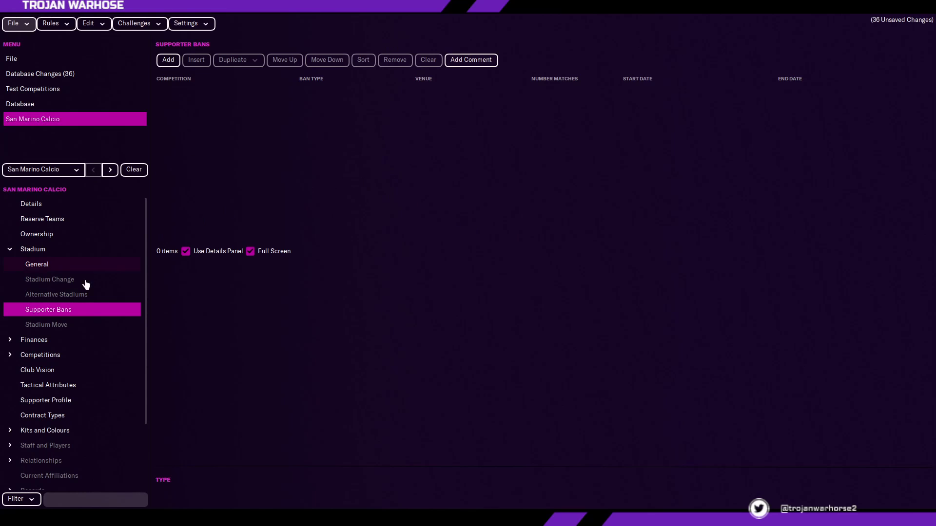
Step: In the club's general finances, set the rich benefactor to Foreground and have it increase the starting finances
{"action": "left_click", "coordinate": [42, 340]}
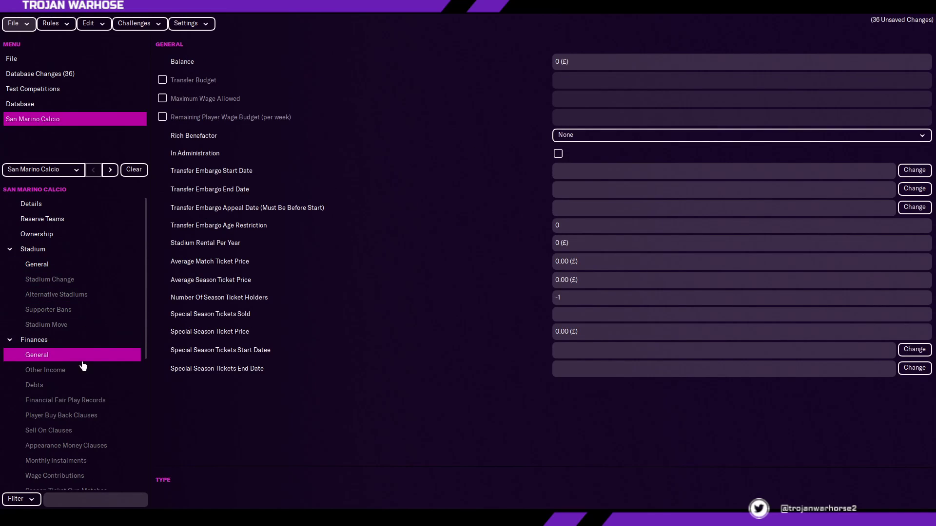
{"action": "scroll", "coordinate": [83, 367], "scroll_direction": "down", "scroll_amount": 3}
{"action": "key", "text": "Tab"}
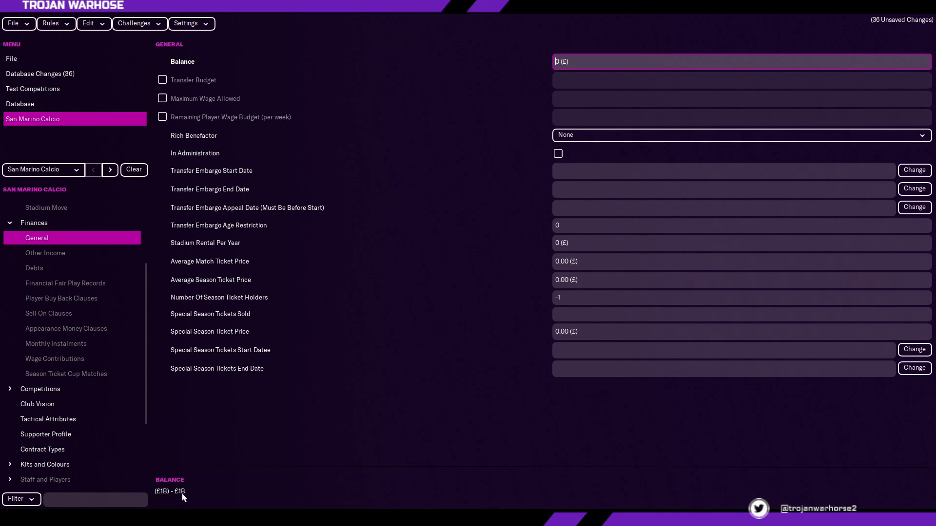
{"action": "left_click", "coordinate": [563, 136]}
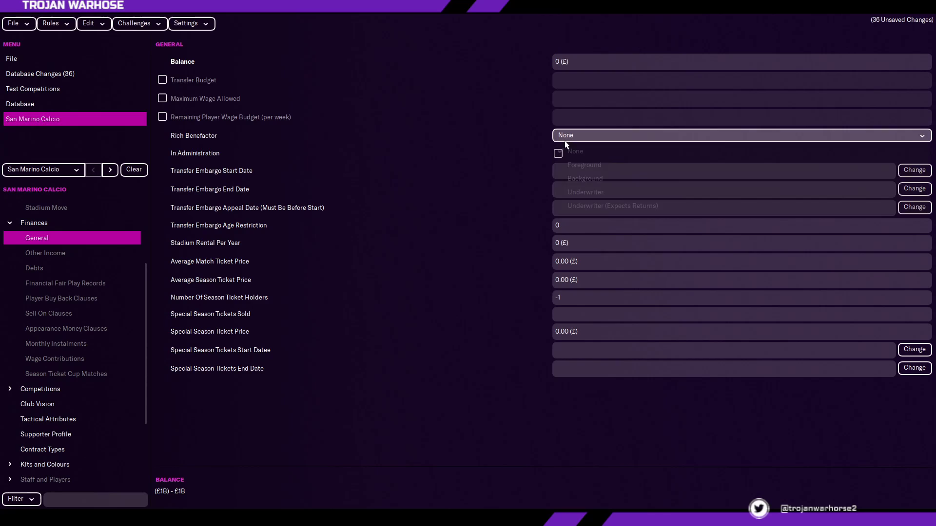
{"action": "left_click", "coordinate": [580, 166]}
{"action": "left_click", "coordinate": [593, 132]}
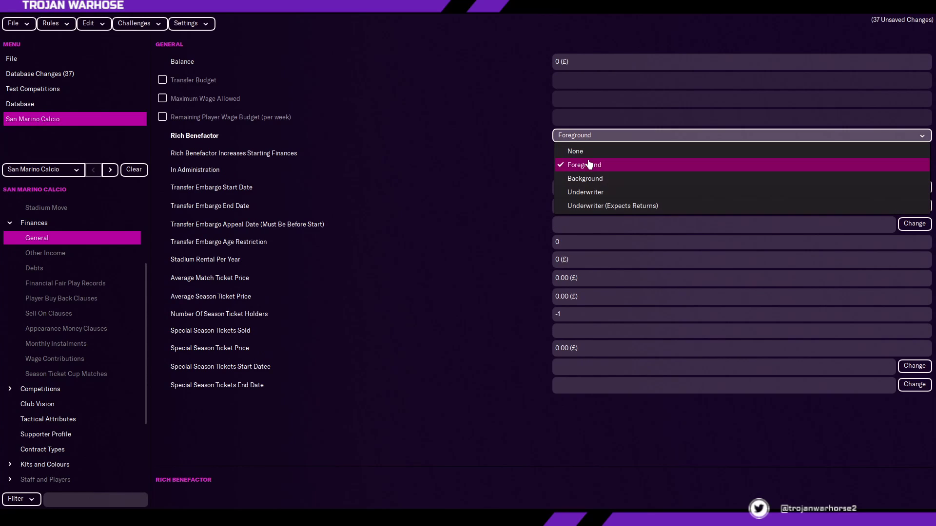
{"action": "left_click", "coordinate": [625, 151]}
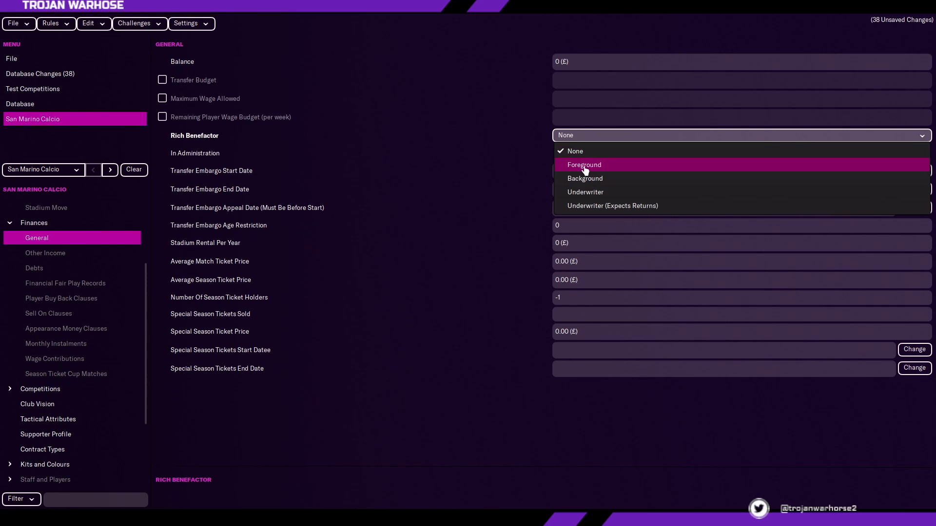
{"action": "left_click", "coordinate": [585, 166]}
{"action": "left_click", "coordinate": [558, 154]}
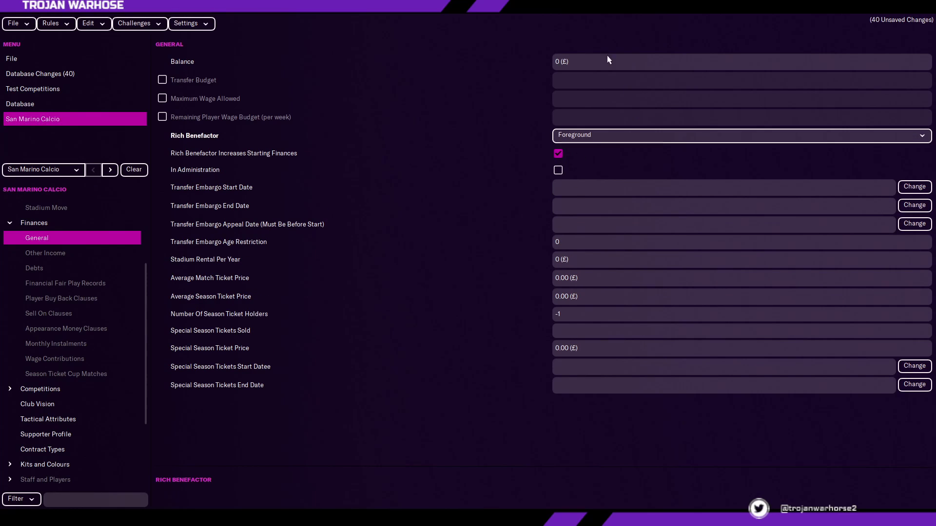
Step: Set the club's balance to £119,999,999 and enable a transfer budget of £20,000,000
{"action": "left_click", "coordinate": [561, 63]}
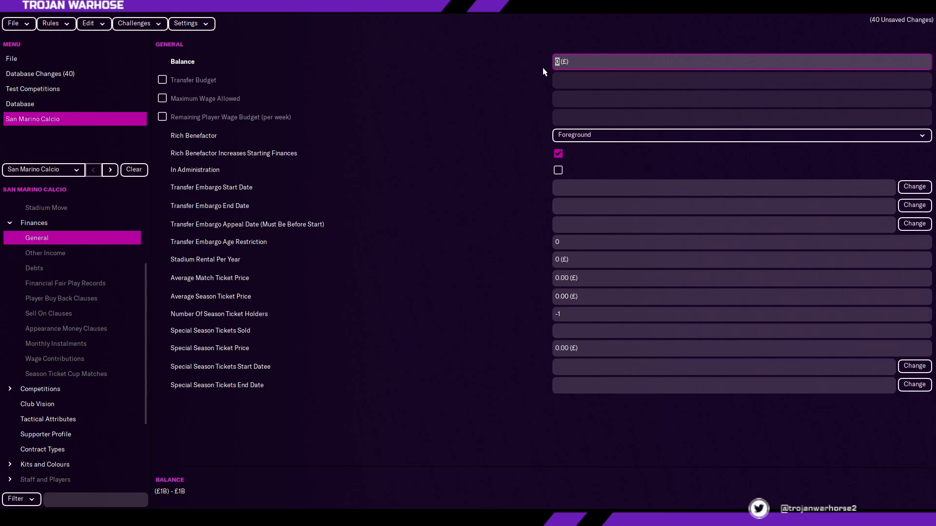
{"action": "type", "text": "119999999"}
{"action": "left_click", "coordinate": [162, 80]}
{"action": "left_click", "coordinate": [556, 80]}
{"action": "type", "text": "20000000"}
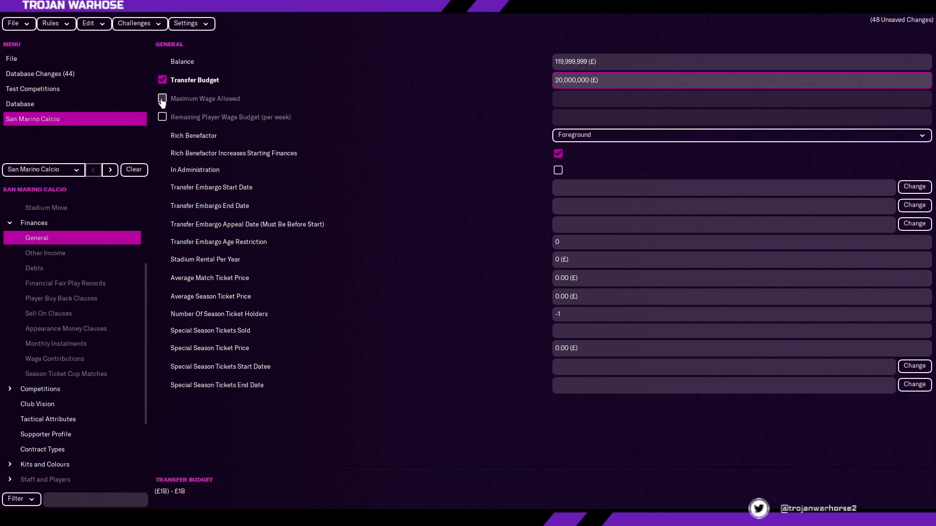
Step: Enable the remaining player wage budget at £500,000 per week, leaving the maximum wage allowed disabled
{"action": "left_click", "coordinate": [162, 98]}
{"action": "left_click", "coordinate": [163, 98]}
{"action": "left_click", "coordinate": [162, 117]}
{"action": "left_click", "coordinate": [162, 117]}
{"action": "left_click", "coordinate": [163, 117]}
{"action": "left_click", "coordinate": [557, 116]}
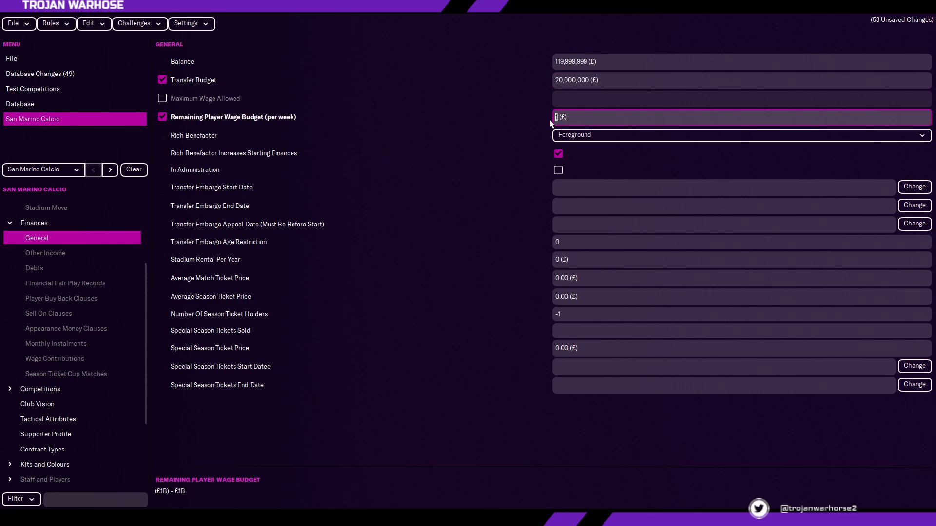
{"action": "type", "text": "500000"}
Step: Look over the administration and season ticket fields, and browse the finance pages down to Sell On Clauses
{"action": "left_click", "coordinate": [558, 170]}
{"action": "left_click", "coordinate": [558, 172]}
{"action": "left_click", "coordinate": [614, 333]}
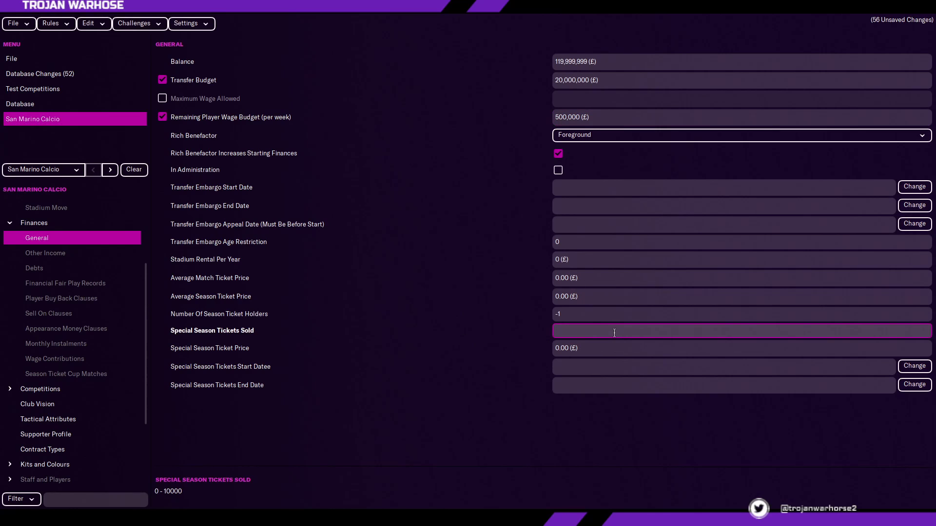
{"action": "left_click", "coordinate": [594, 299]}
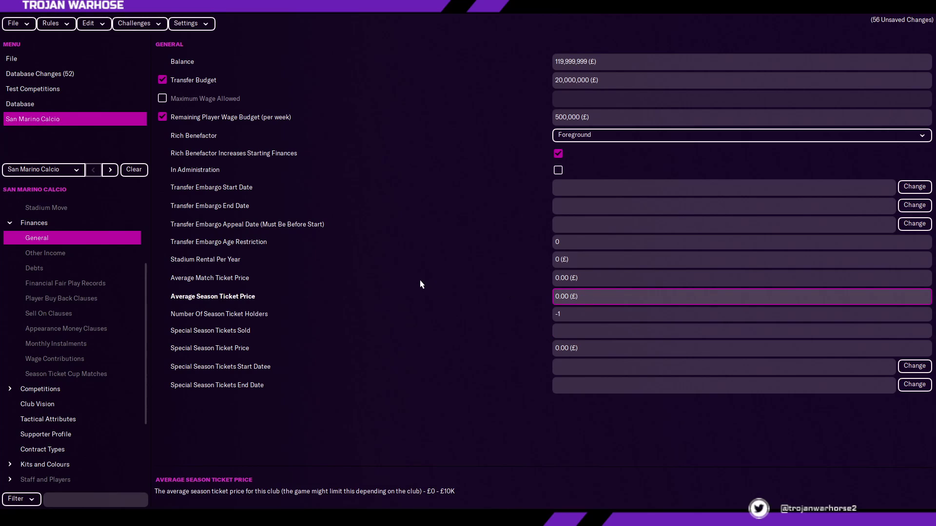
{"action": "key", "text": "Down"}
{"action": "key", "text": "Down"}
{"action": "key", "text": "Down"}
{"action": "key", "text": "Down"}
{"action": "key", "text": "Down"}
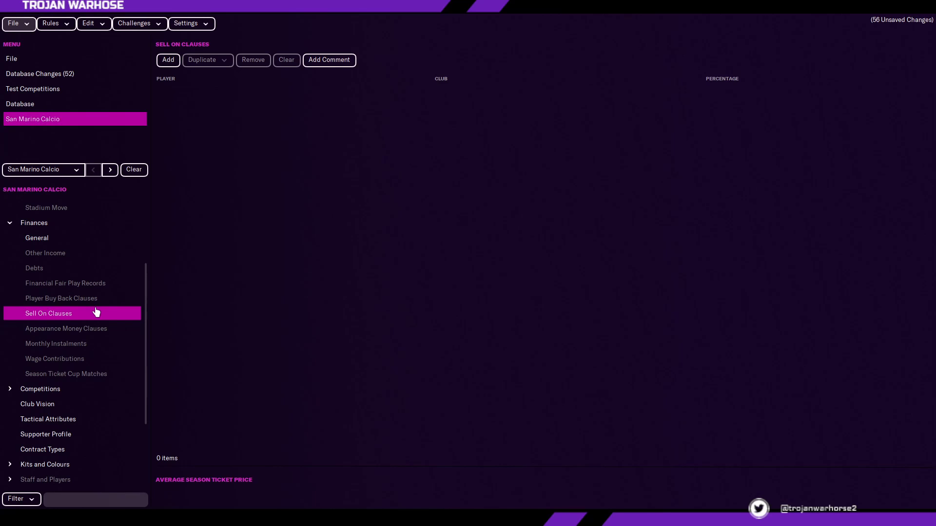
Step: Add four entries to the club's other income
{"action": "left_click", "coordinate": [71, 253]}
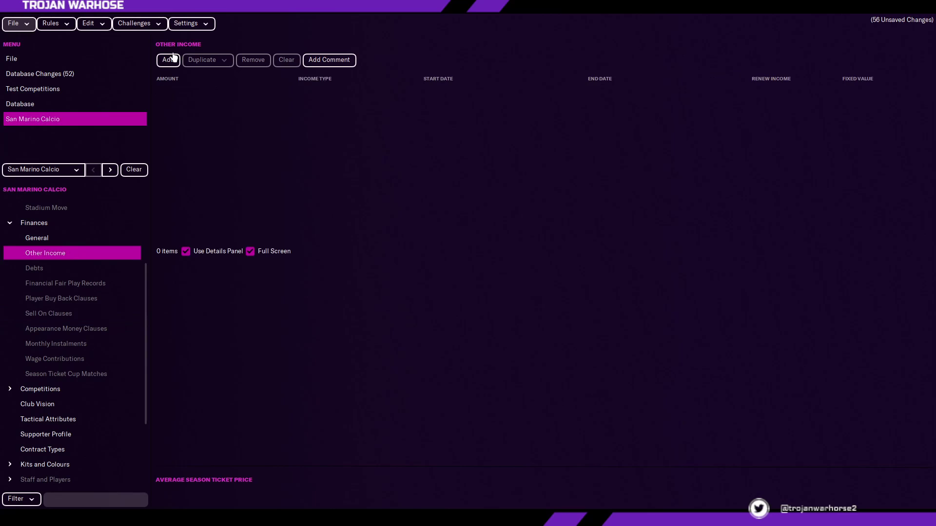
{"action": "left_click", "coordinate": [172, 61]}
{"action": "left_click", "coordinate": [168, 60]}
{"action": "left_click", "coordinate": [168, 60]}
{"action": "left_click", "coordinate": [168, 60]}
Step: Make the first income entry an Individual TV Deal with an amount of £1,000,000,000
{"action": "left_click", "coordinate": [324, 95]}
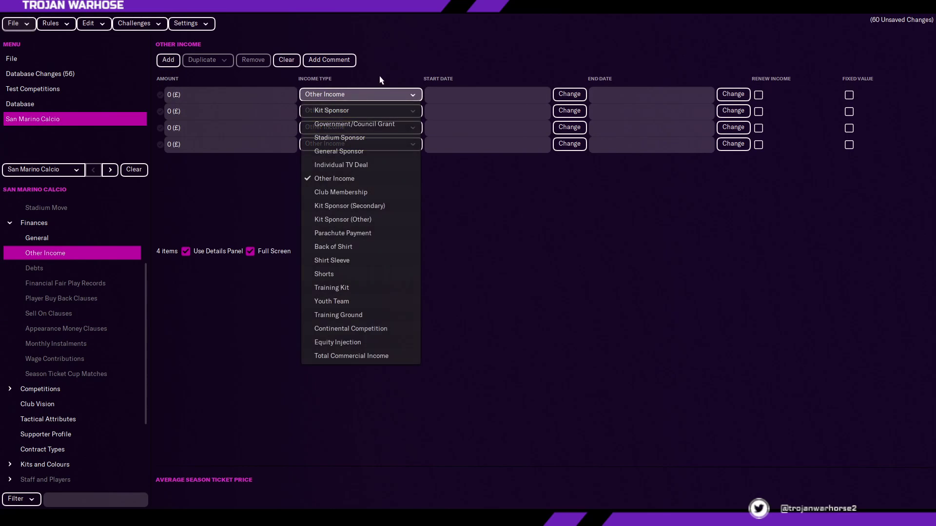
{"action": "left_click", "coordinate": [412, 164]}
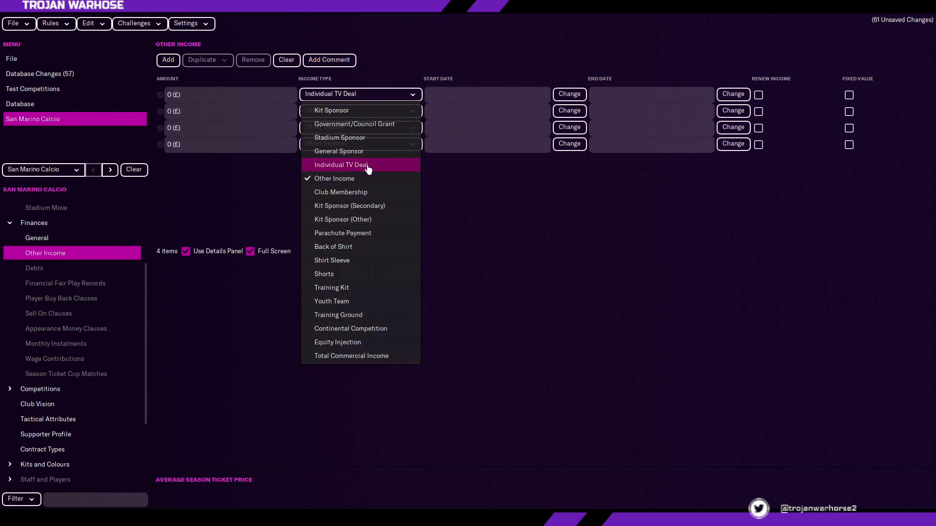
{"action": "left_click", "coordinate": [322, 95]}
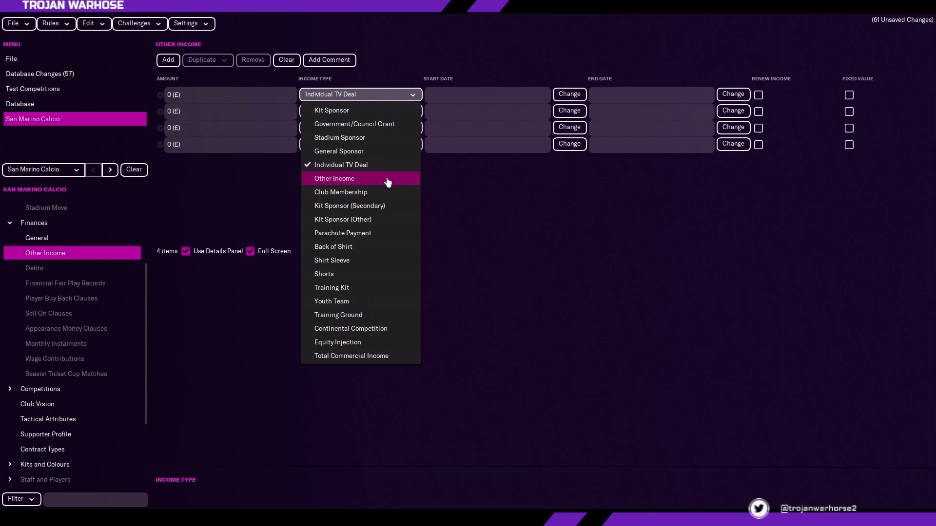
{"action": "left_click", "coordinate": [169, 95]}
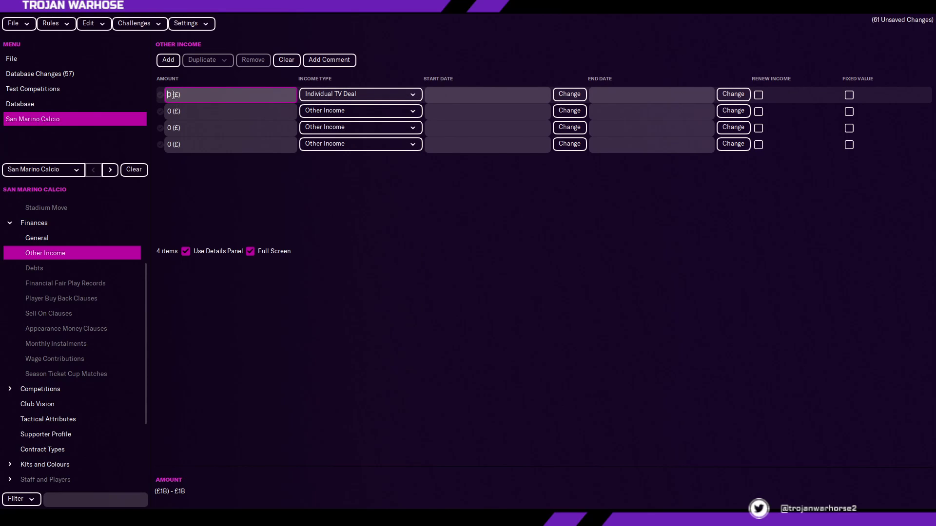
{"action": "type", "text": "1000000000"}
Step: Make the second income entry a Kit Sponsor worth £900,000,000 and remove the two unused entries
{"action": "left_click", "coordinate": [362, 111]}
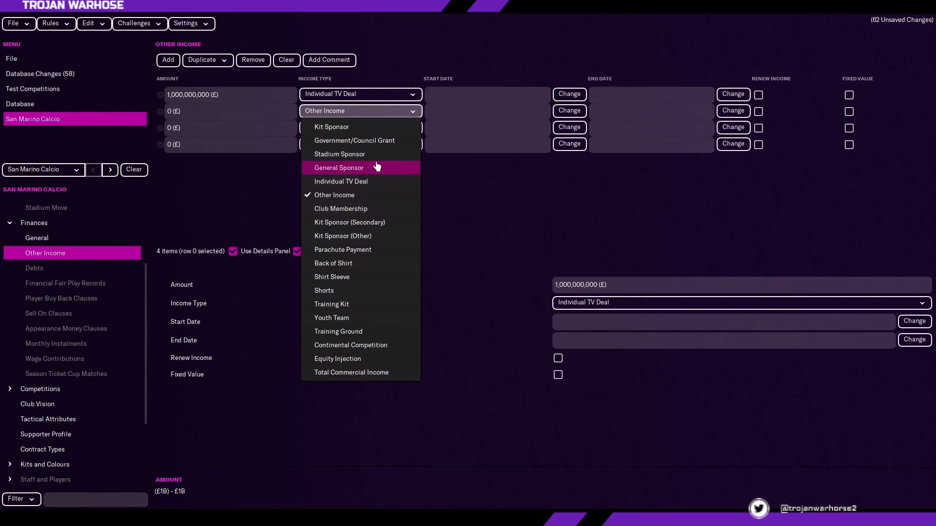
{"action": "left_click", "coordinate": [336, 127]}
{"action": "left_click_drag", "start_coordinate": [155, 143], "coordinate": [161, 128]}
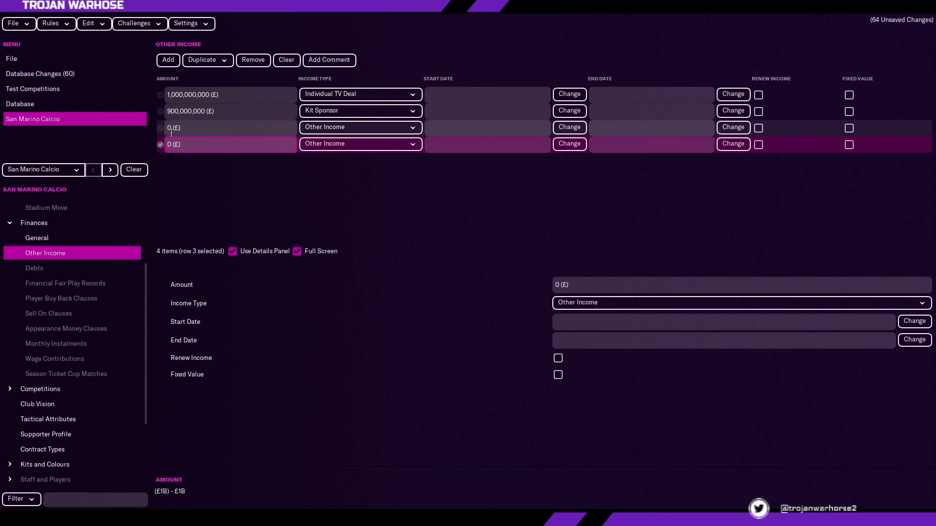
{"action": "left_click", "coordinate": [322, 128]}
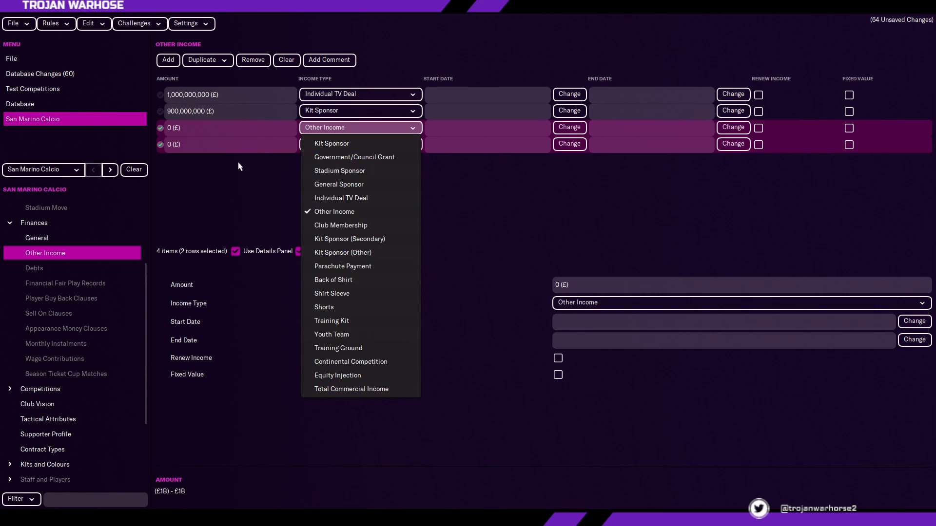
{"action": "left_click", "coordinate": [253, 60]}
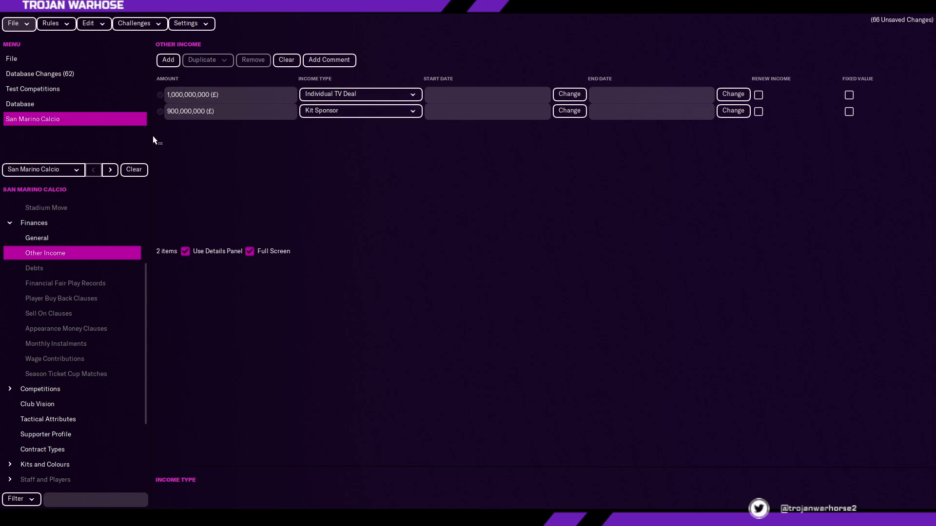
Step: Turn on Renew Income and Fixed Value for both the TV deal and the kit sponsor
{"action": "left_click", "coordinate": [759, 95]}
{"action": "left_click", "coordinate": [758, 111]}
{"action": "left_click", "coordinate": [849, 95]}
{"action": "left_click", "coordinate": [849, 112]}
Step: Give both income entries a start date of 1/7/2021 and an end date of 30/6/2022
{"action": "left_click", "coordinate": [524, 88]}
{"action": "left_click", "coordinate": [475, 268]}
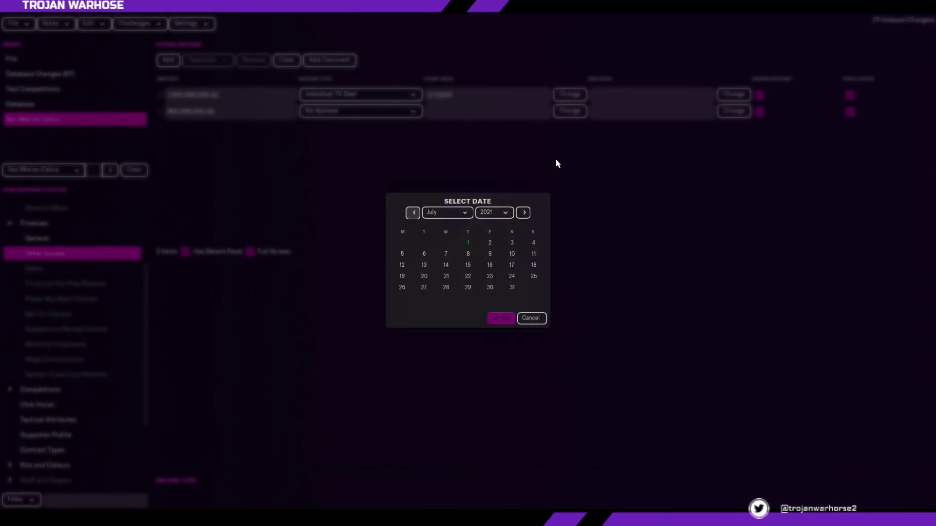
{"action": "left_click", "coordinate": [502, 205]}
{"action": "left_click", "coordinate": [501, 217]}
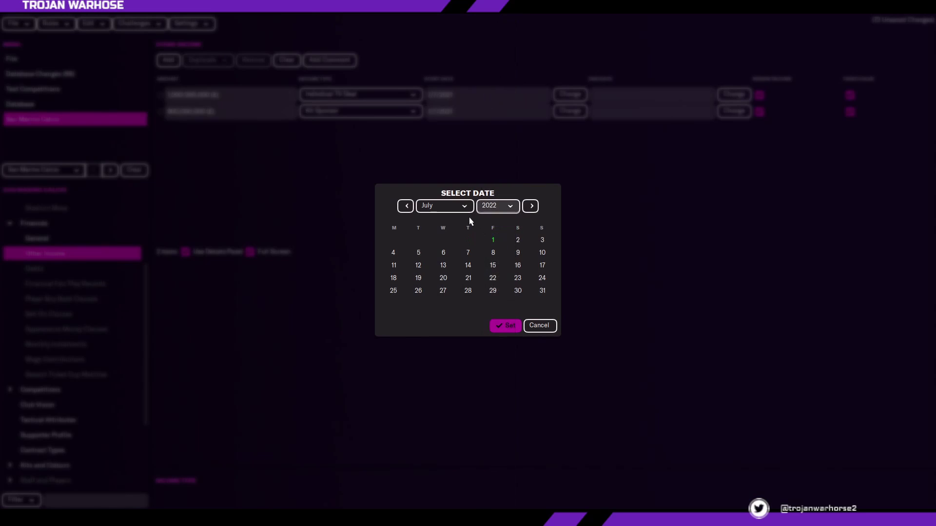
{"action": "left_click", "coordinate": [505, 326]}
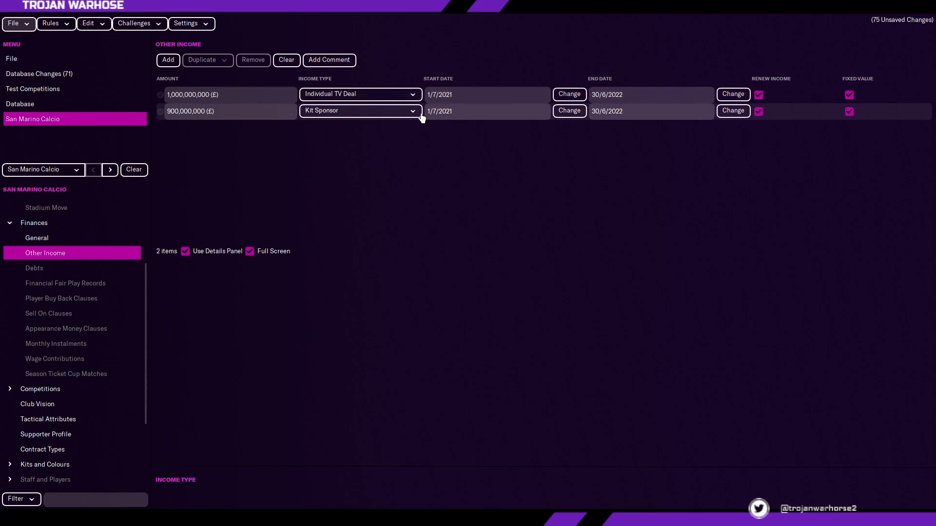
Step: Look through the club's debts, buy back clauses, instalments and season ticket cup matches, and its general competition settings
{"action": "left_click", "coordinate": [80, 268]}
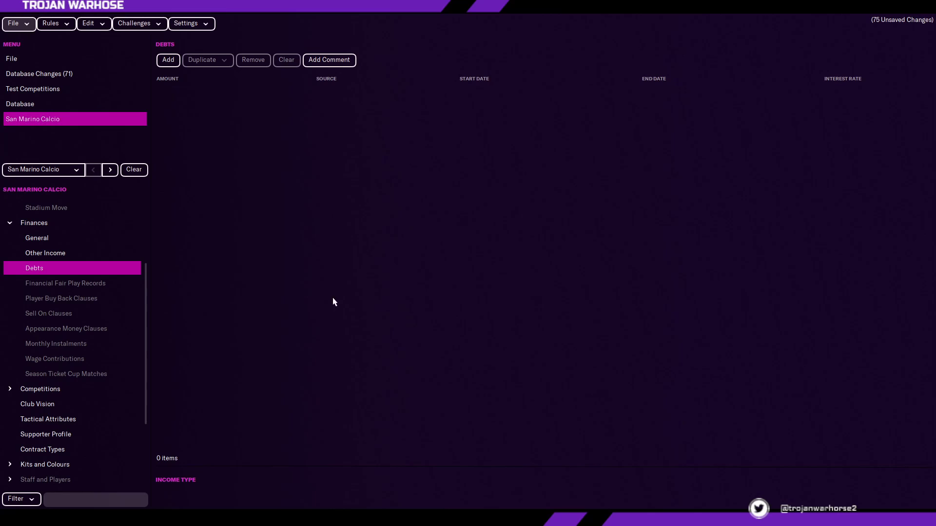
{"action": "left_click", "coordinate": [31, 359]}
{"action": "left_click", "coordinate": [31, 296]}
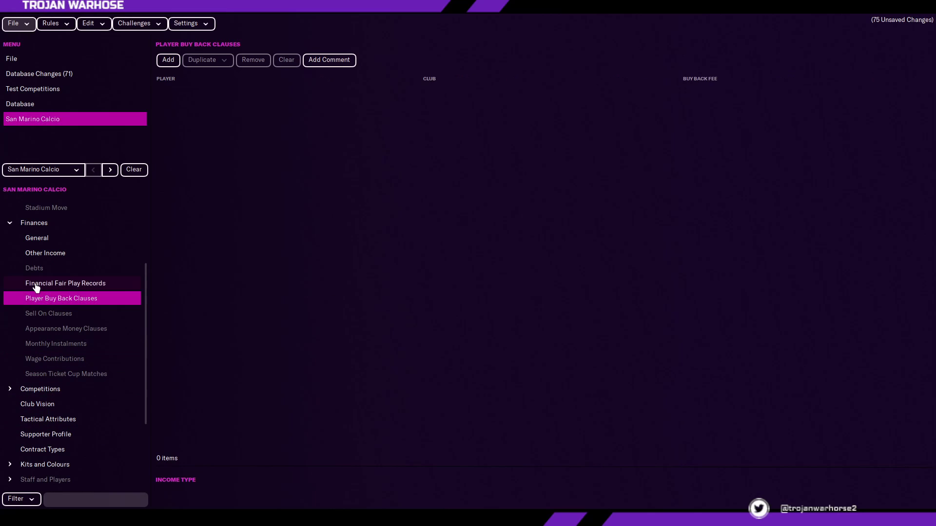
{"action": "left_click", "coordinate": [31, 270]}
{"action": "left_click", "coordinate": [50, 344]}
{"action": "left_click", "coordinate": [54, 373]}
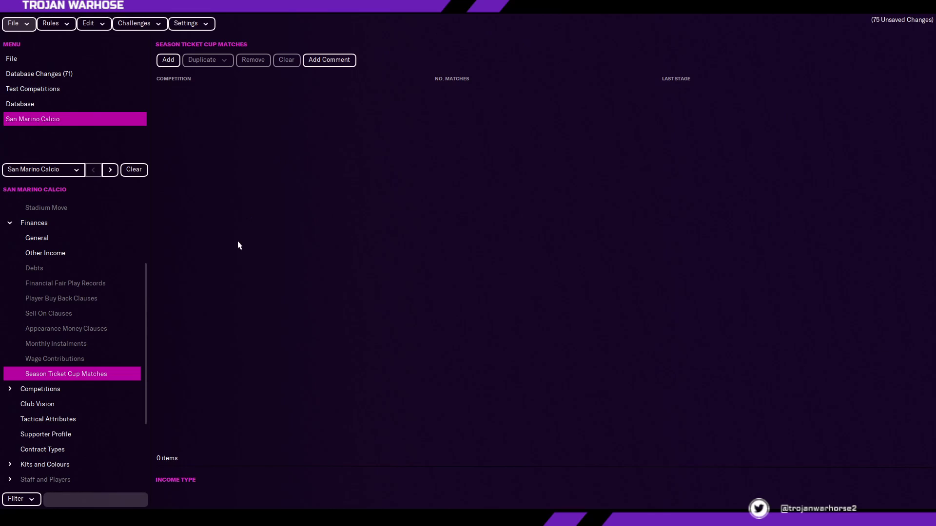
{"action": "left_click", "coordinate": [104, 336]}
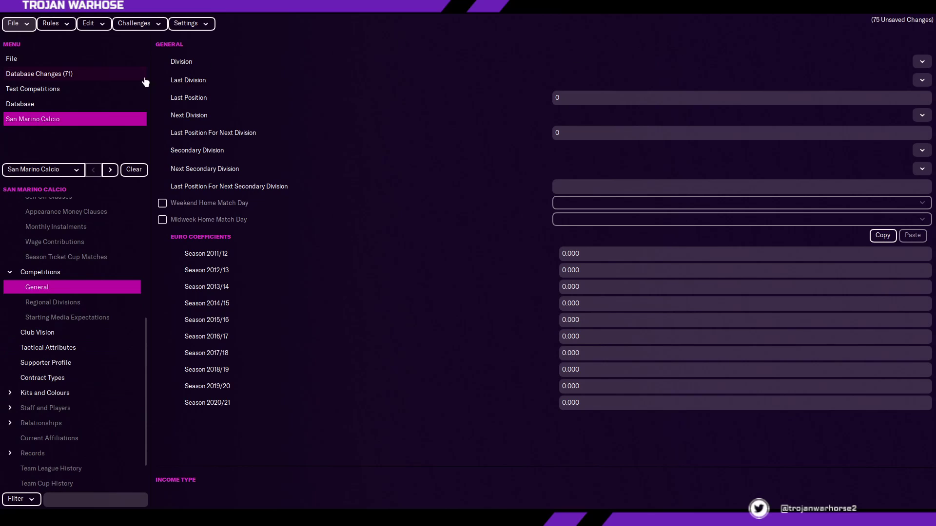
Step: Open the teams of Italian Serie C/B from the competitions database and sort them by reputation, lowest first
{"action": "left_click", "coordinate": [96, 110]}
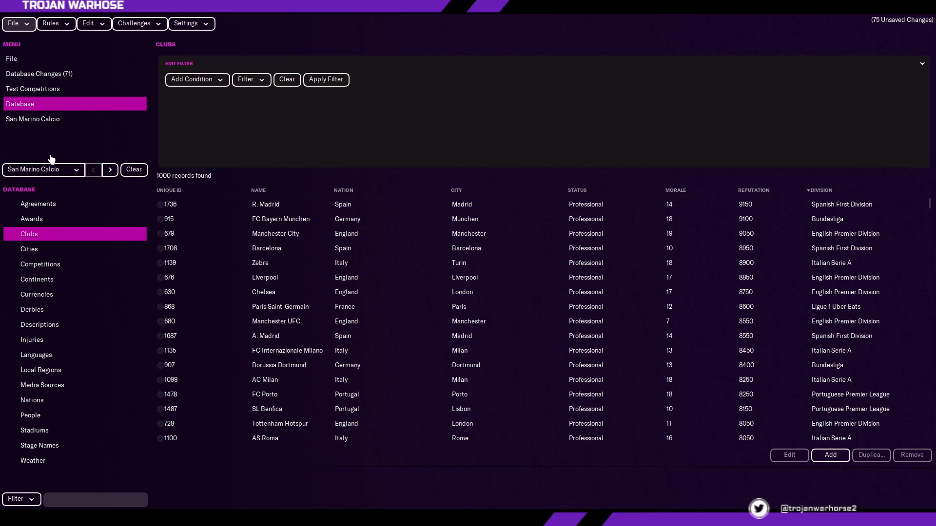
{"action": "left_click", "coordinate": [56, 269]}
{"action": "left_click", "coordinate": [110, 169]}
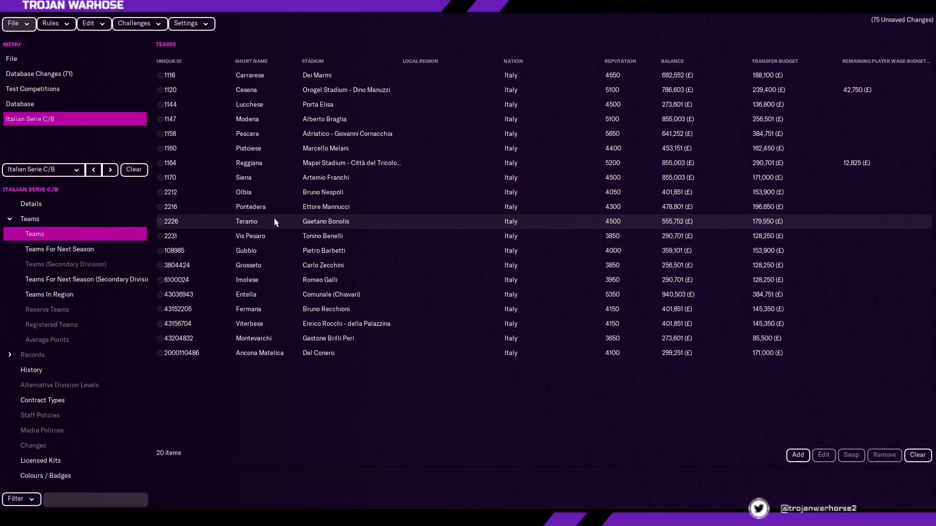
{"action": "left_click", "coordinate": [619, 62]}
Step: Swap Montevarchi for San Marino Calcio in the Italian Serie C/B teams
{"action": "left_click", "coordinate": [205, 76]}
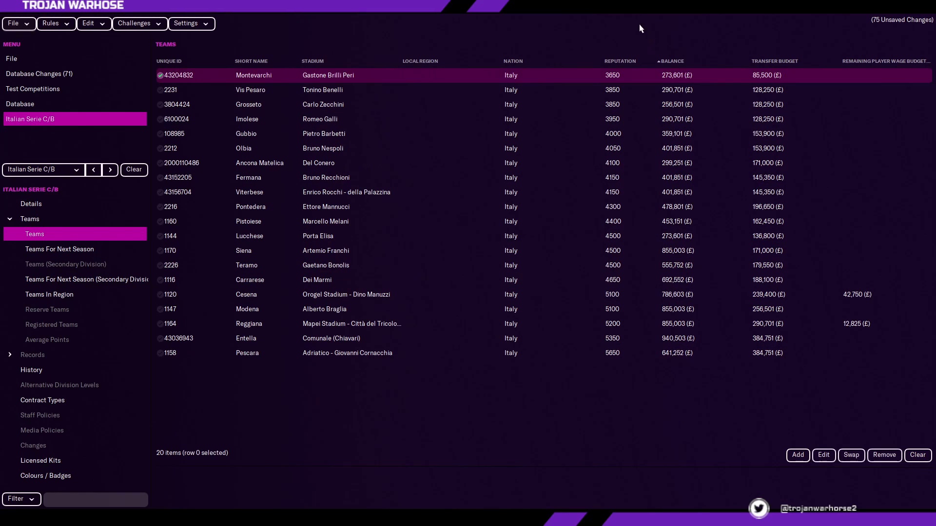
{"action": "left_click", "coordinate": [851, 455]}
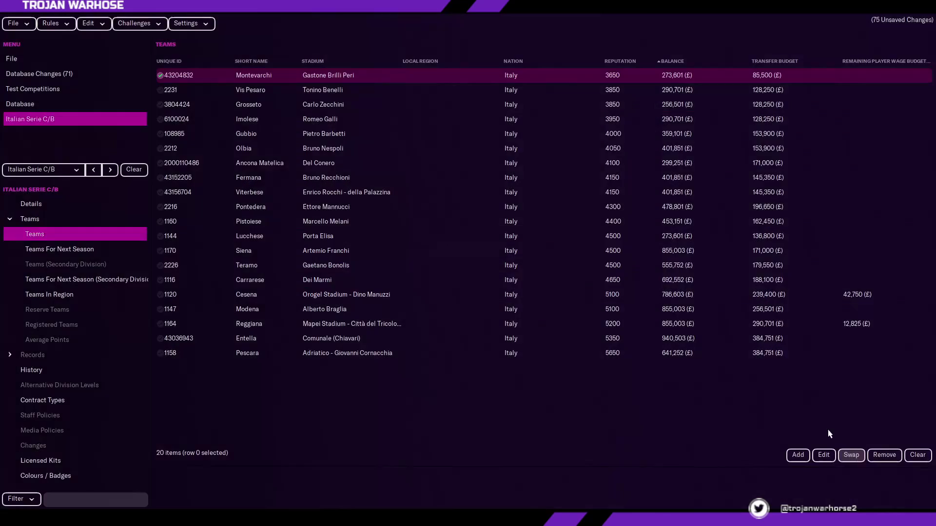
{"action": "left_click", "coordinate": [299, 159]}
{"action": "left_click", "coordinate": [303, 190]}
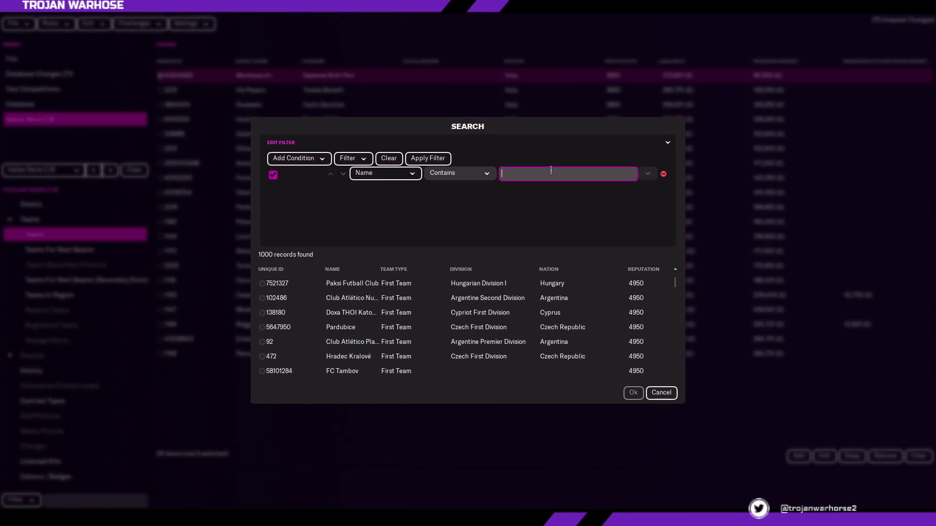
{"action": "key", "text": "Return"}
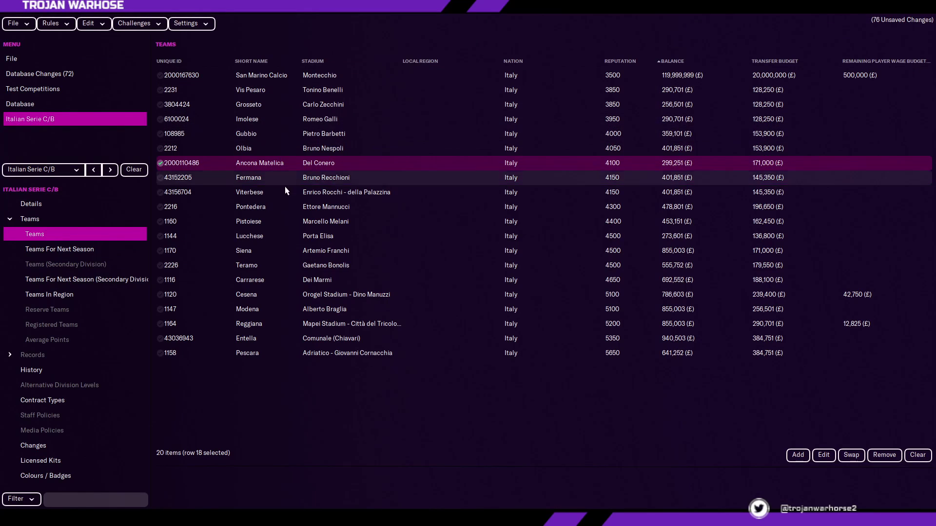
Step: Reopen the San Marino Calcio record from the division and review its other income and regional divisions
{"action": "left_click", "coordinate": [268, 77]}
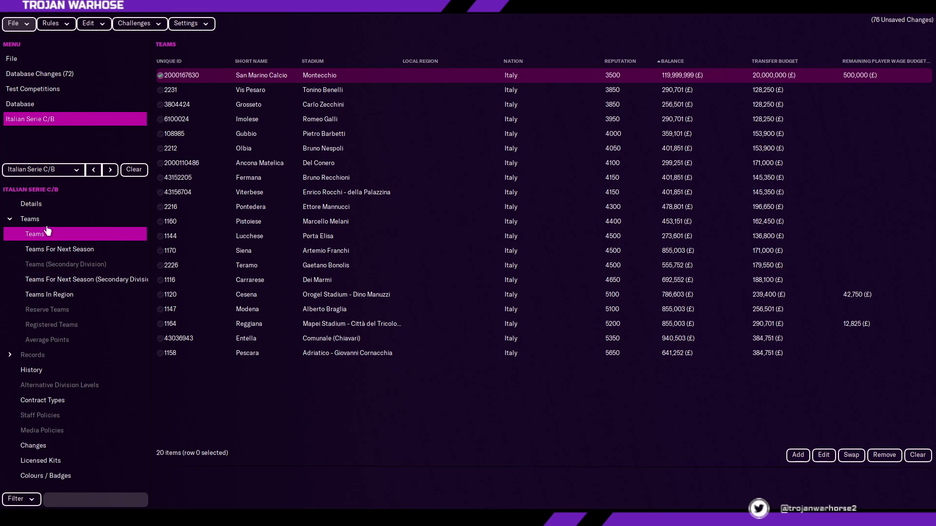
{"action": "double_click", "coordinate": [259, 76]}
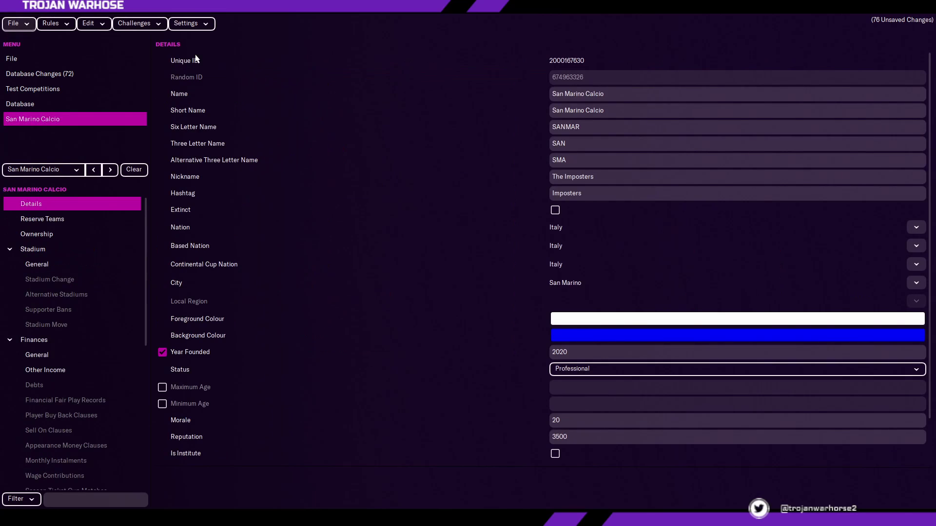
{"action": "left_click", "coordinate": [64, 372]}
{"action": "scroll", "coordinate": [73, 373], "scroll_direction": "down", "scroll_amount": 4}
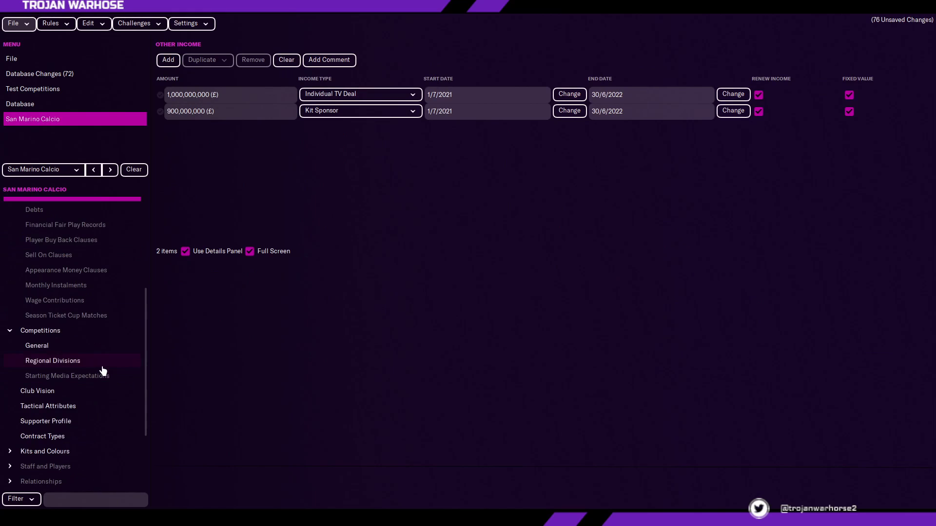
{"action": "left_click", "coordinate": [58, 363]}
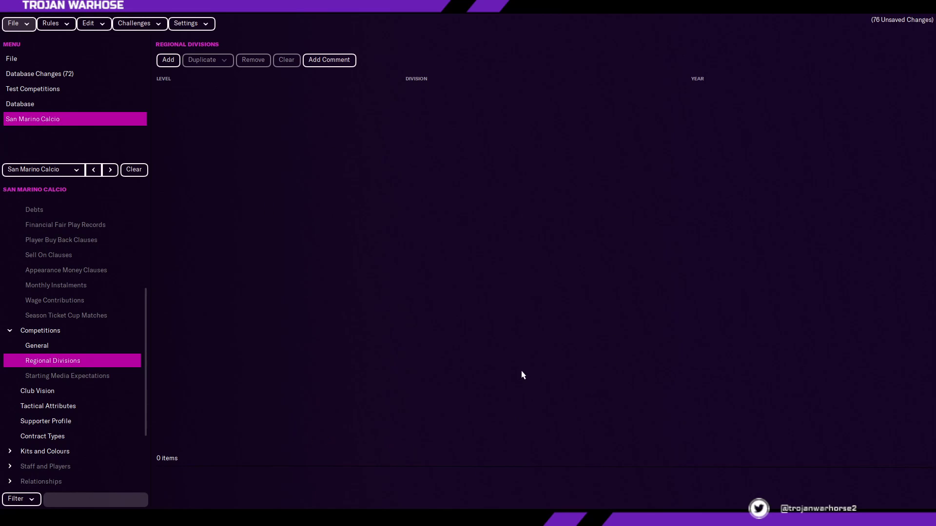
Step: Add a starting media expectation with a predicted league finish of 20, leaving the media source empty
{"action": "left_click", "coordinate": [80, 376]}
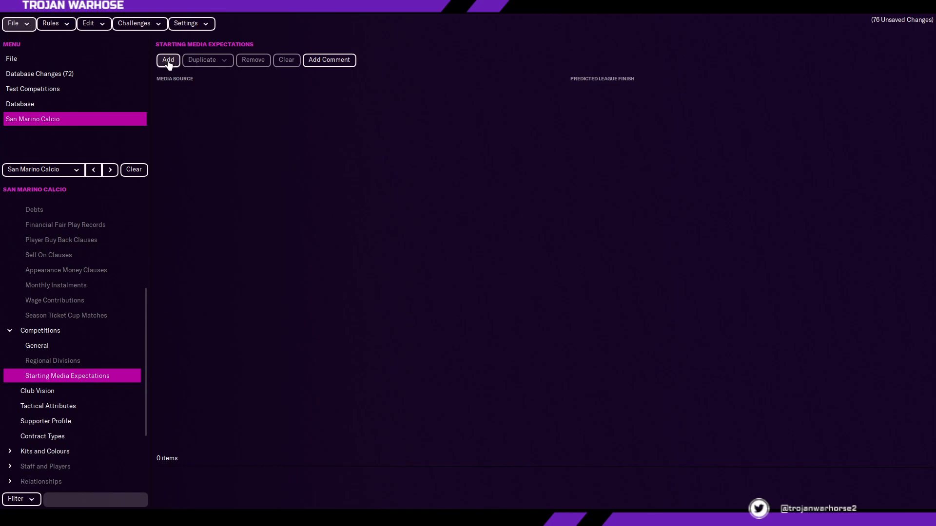
{"action": "left_click", "coordinate": [168, 63]}
{"action": "left_click", "coordinate": [559, 94]}
{"action": "left_click", "coordinate": [567, 110]}
{"action": "left_click", "coordinate": [663, 394]}
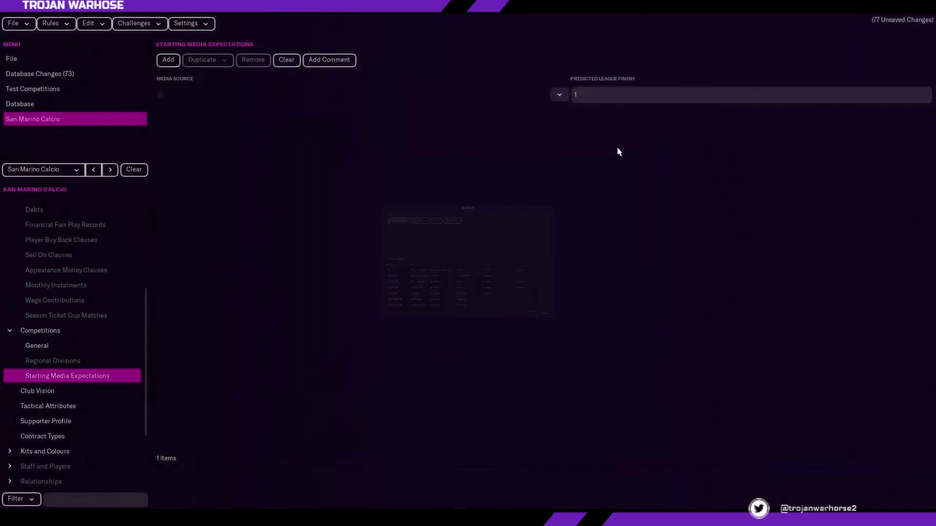
{"action": "type", "text": "20"}
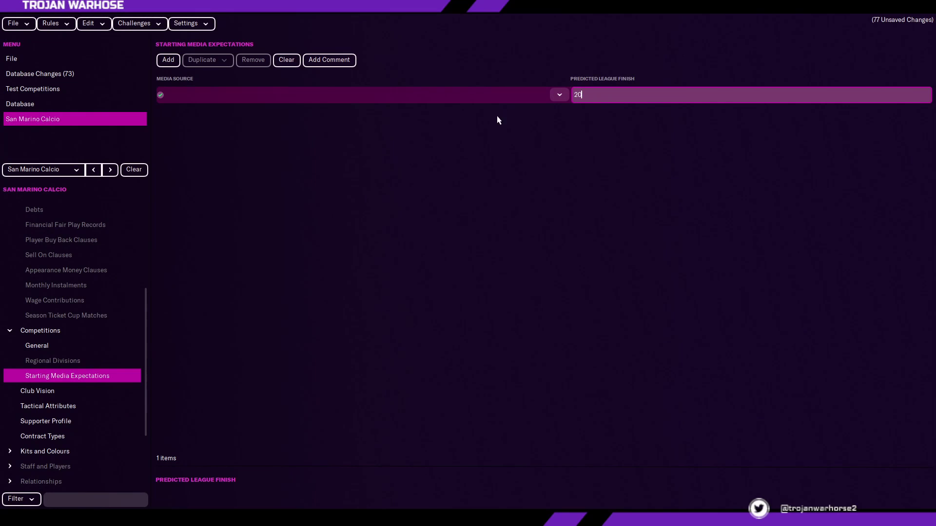
{"action": "key", "text": "Return"}
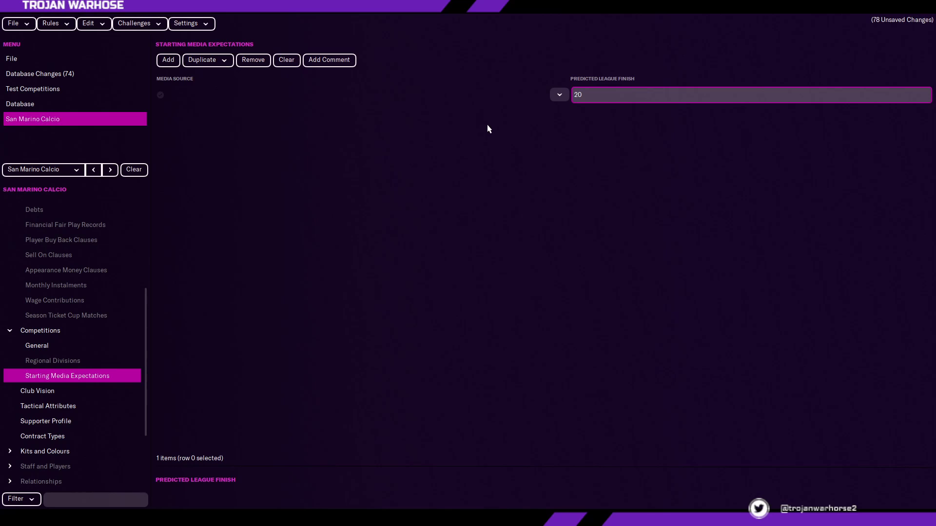
Step: Open the club vision settings and try switching the No Club Vision option on and off
{"action": "left_click", "coordinate": [34, 392]}
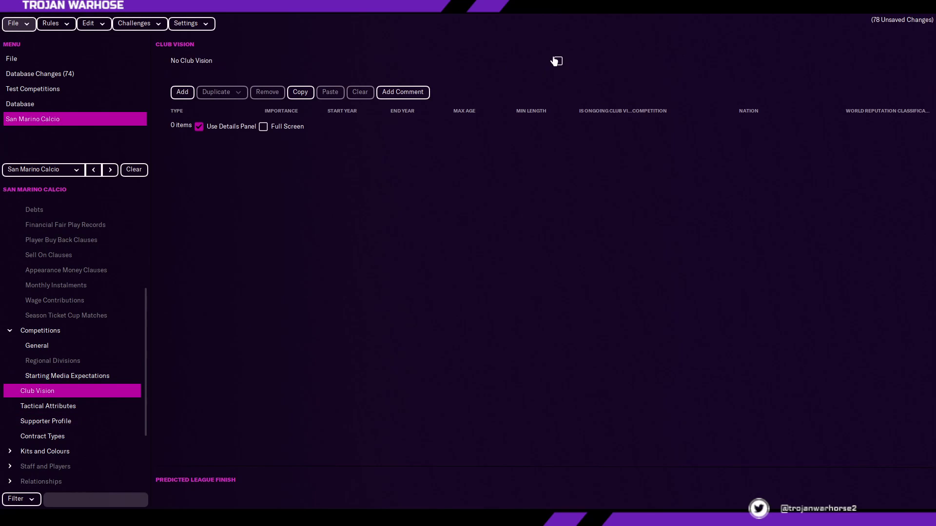
{"action": "left_click", "coordinate": [558, 61]}
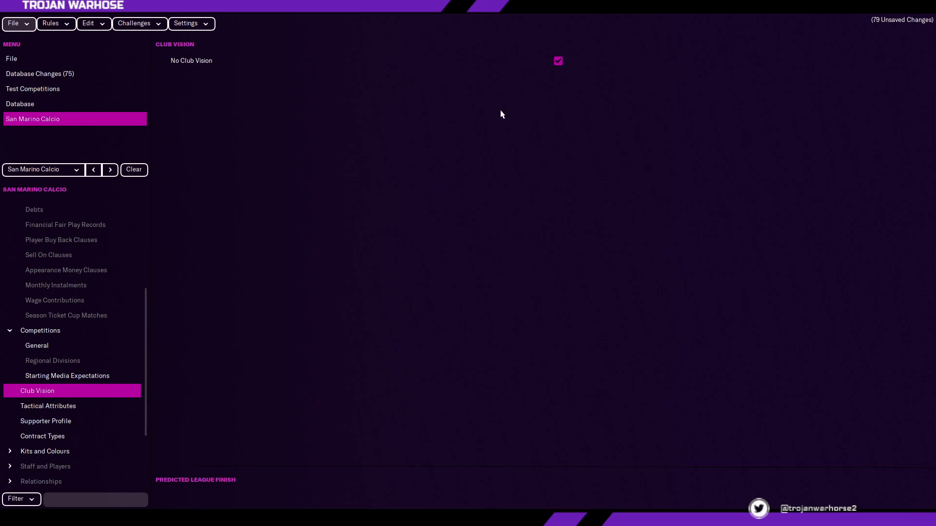
{"action": "left_click", "coordinate": [558, 62]}
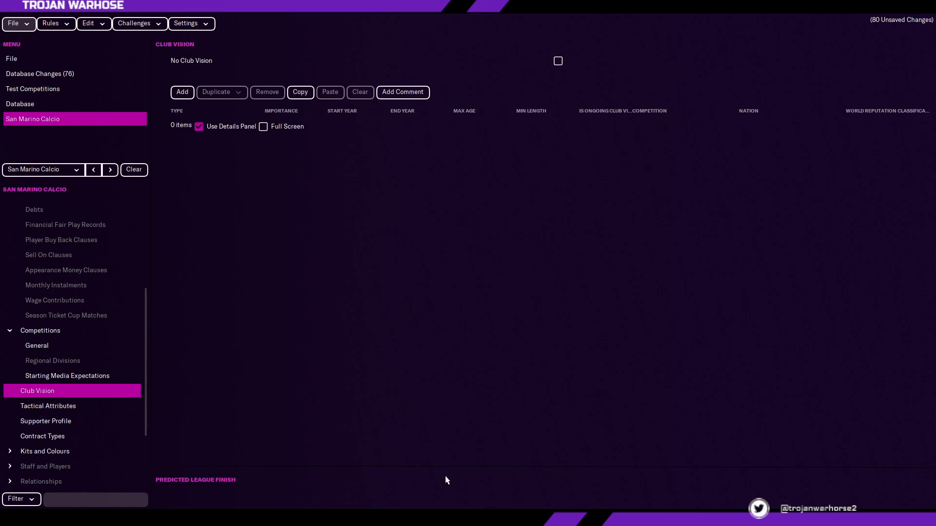
{"action": "left_click", "coordinate": [557, 61]}
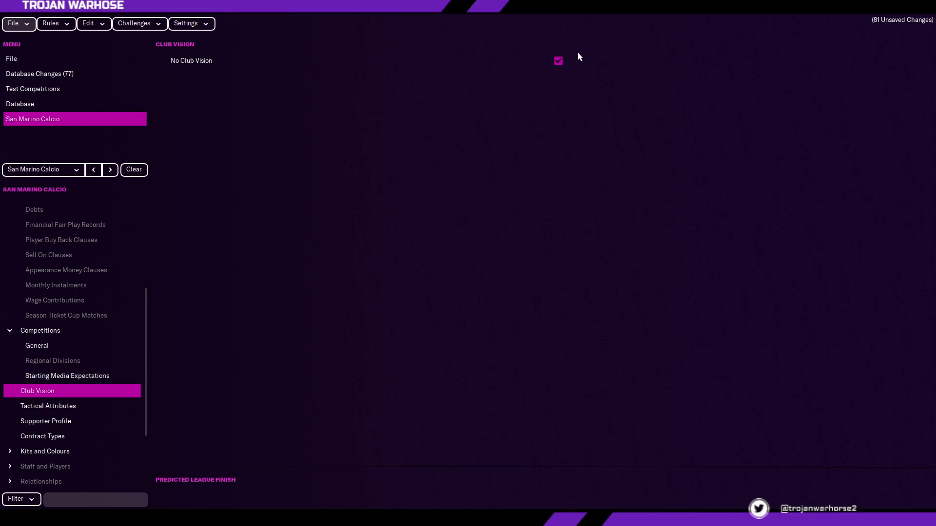
{"action": "left_click", "coordinate": [557, 62]}
Step: Add a Sign Players Of Nationality club vision with importance 7 and mark it as ongoing
{"action": "left_click", "coordinate": [182, 93]}
{"action": "left_click", "coordinate": [220, 127]}
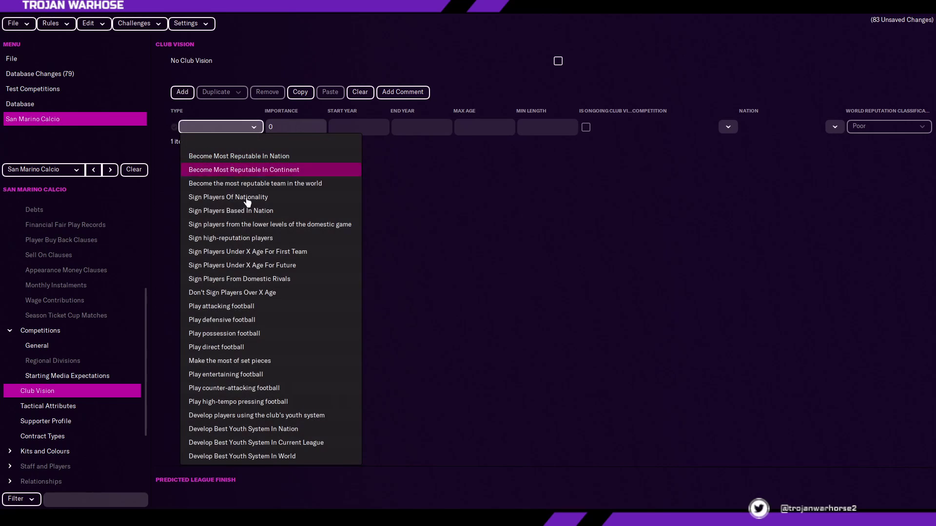
{"action": "left_click", "coordinate": [293, 196]}
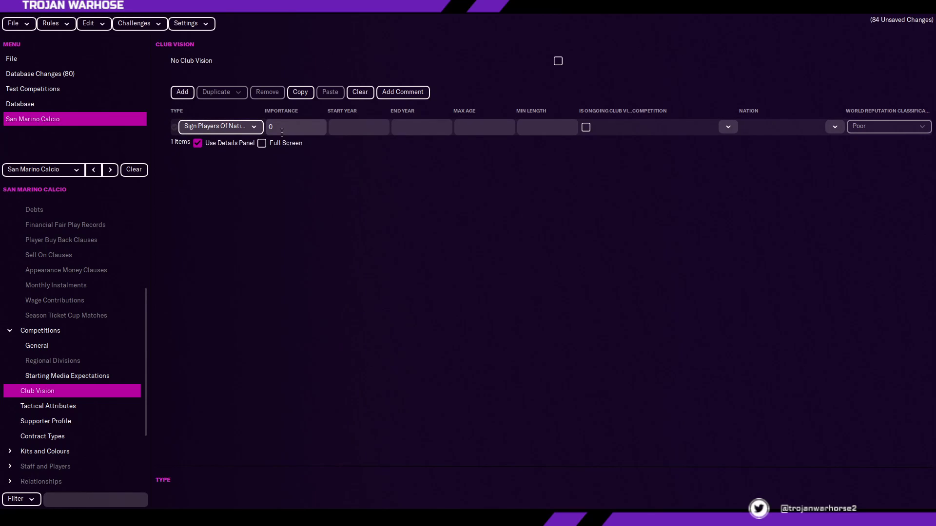
{"action": "left_click", "coordinate": [281, 129]}
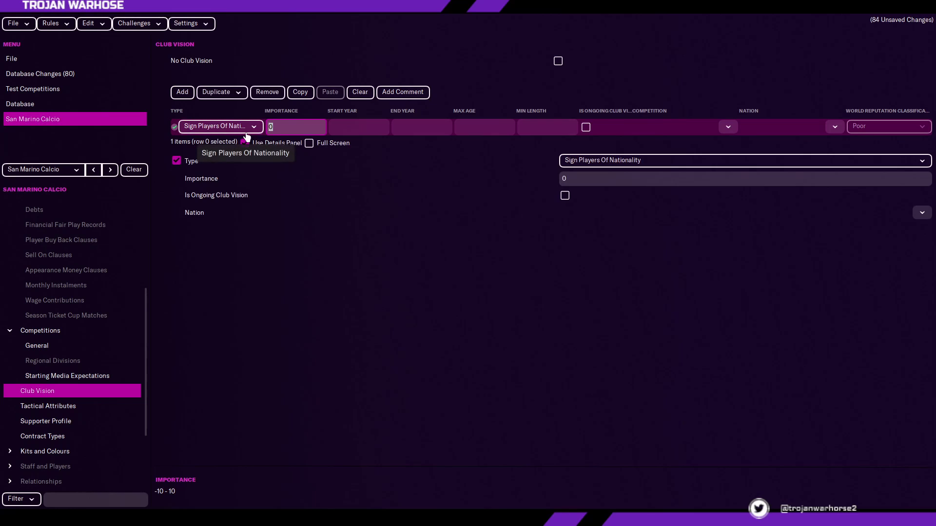
{"action": "left_click", "coordinate": [586, 127]}
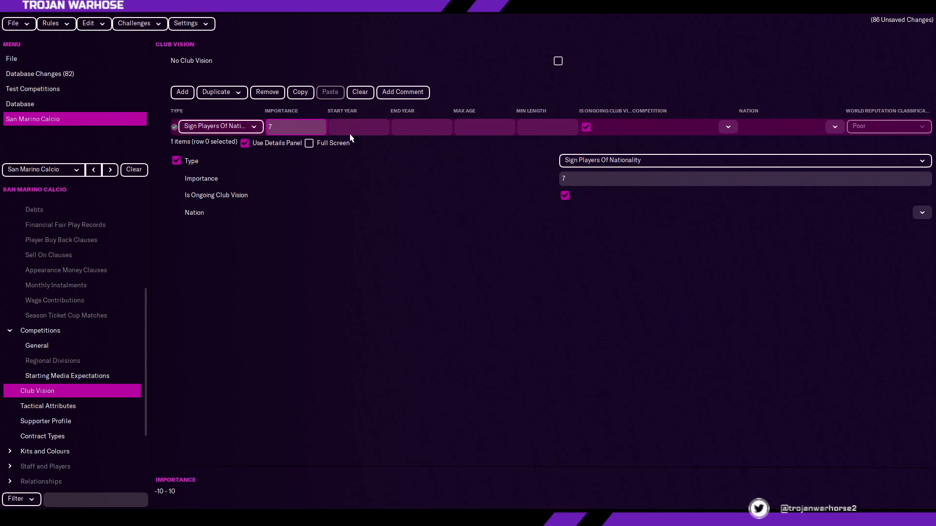
Step: Add a second ongoing club vision, Develop players using the club's youth system, with importance 9
{"action": "left_click", "coordinate": [183, 92]}
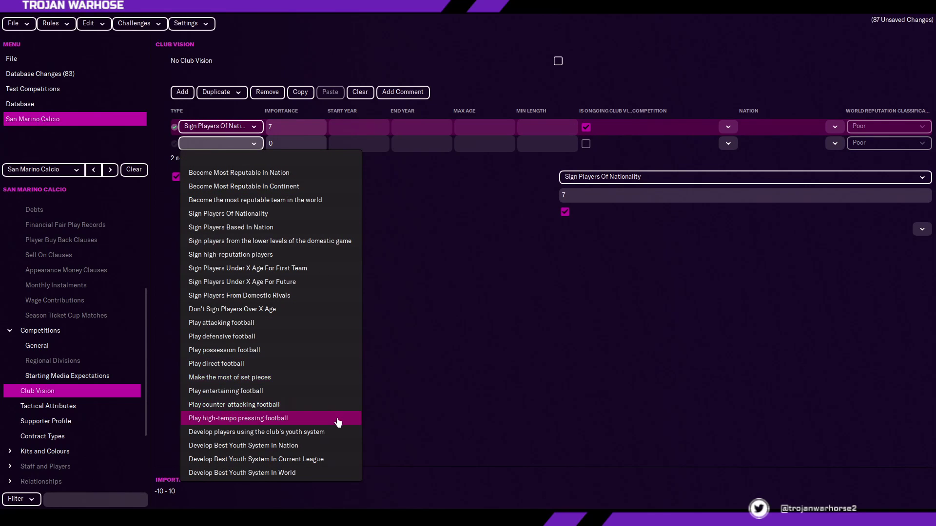
{"action": "left_click", "coordinate": [292, 431]}
{"action": "type", "text": "9"}
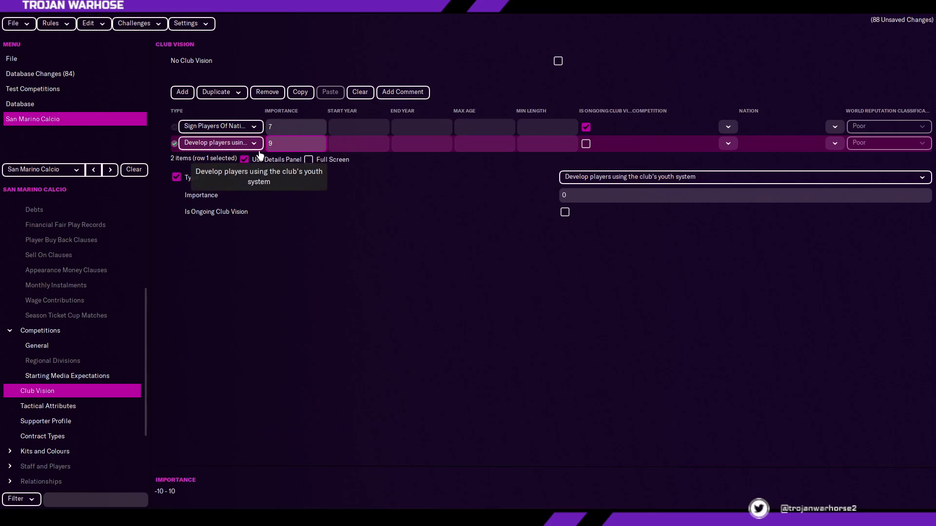
{"action": "left_click", "coordinate": [585, 144]}
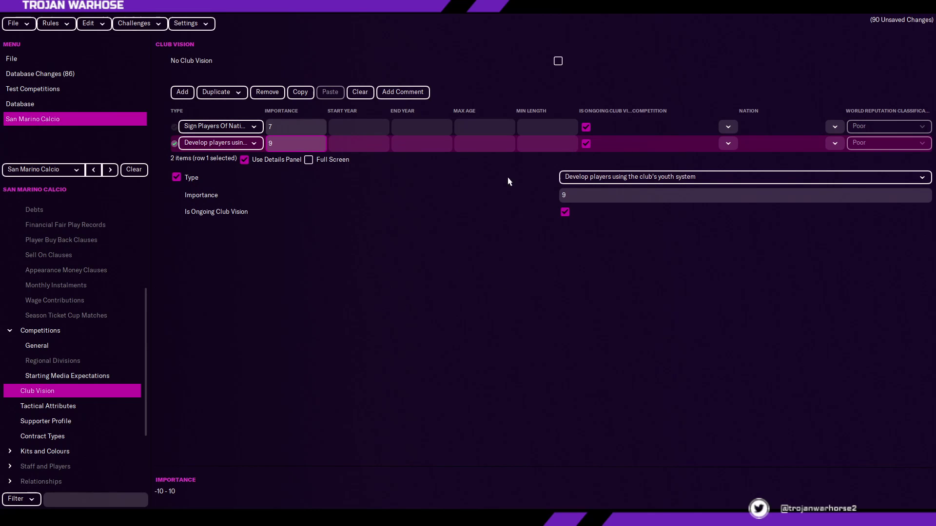
Step: Review the club's tactical attributes and set the attacking formation to 4-2-3-1 Wide
{"action": "left_click", "coordinate": [58, 408]}
{"action": "left_click", "coordinate": [643, 68]}
{"action": "left_click", "coordinate": [417, 180]}
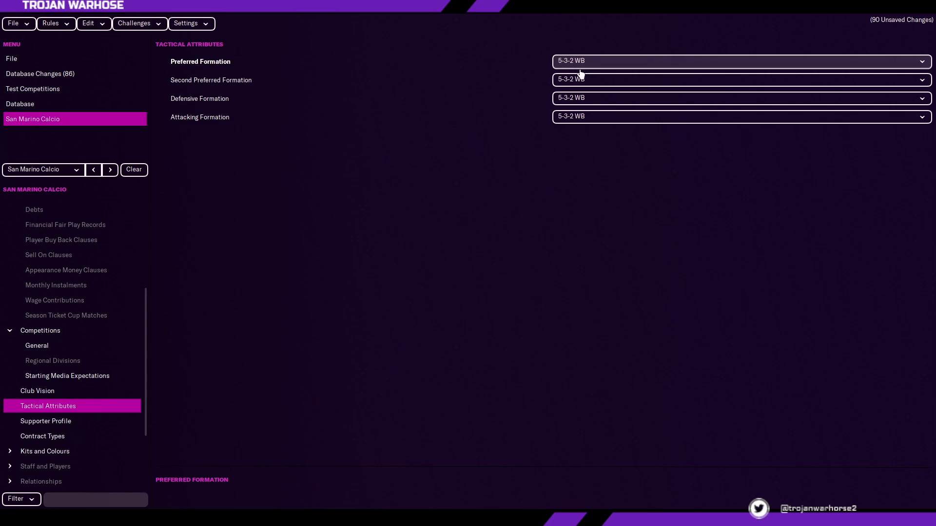
{"action": "left_click", "coordinate": [589, 117]}
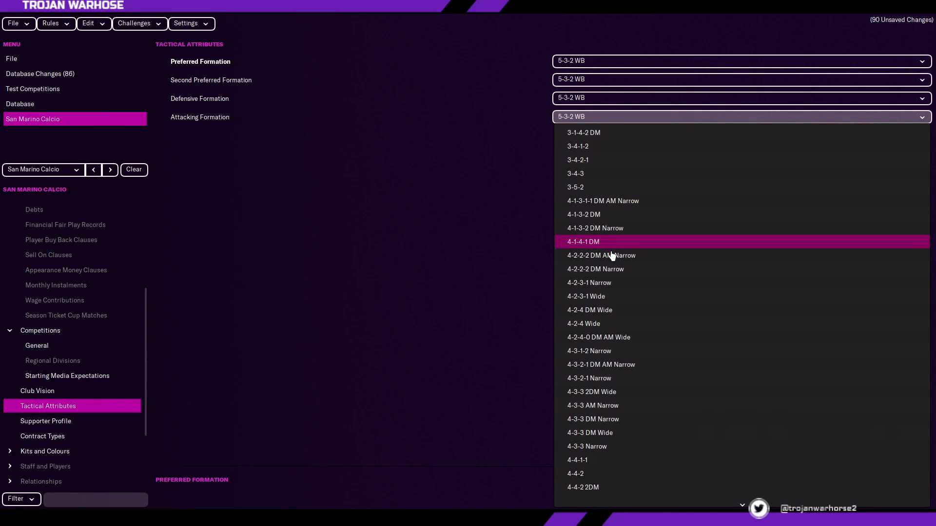
{"action": "scroll", "coordinate": [629, 217], "scroll_direction": "down", "scroll_amount": 2}
{"action": "left_click", "coordinate": [615, 229]}
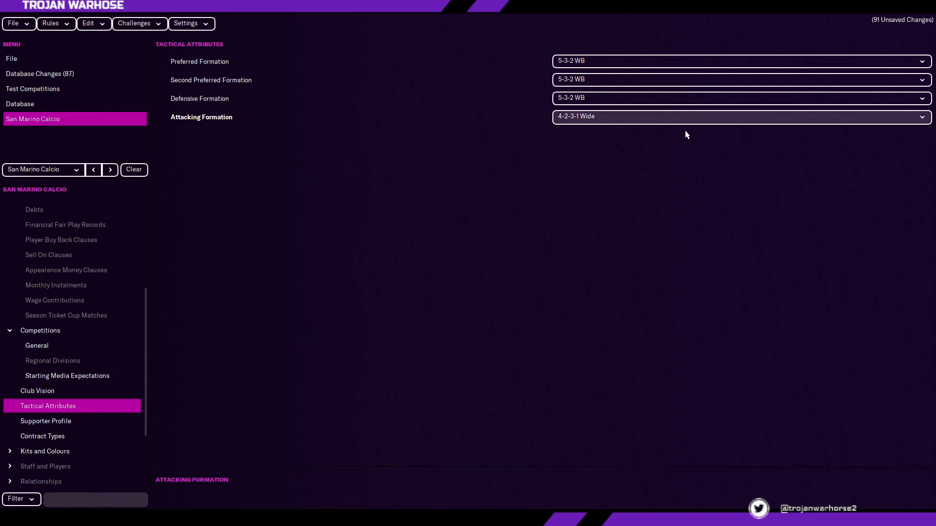
Step: Set the supporter profile's loyalty, passion, patience, affluence and temperament to 20 and expectations to 7
{"action": "left_click", "coordinate": [71, 420]}
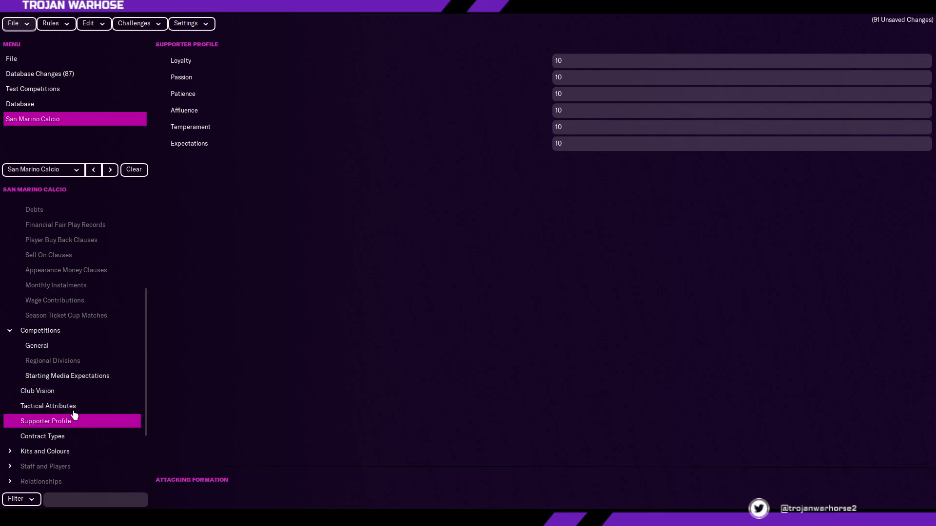
{"action": "left_click", "coordinate": [575, 111]}
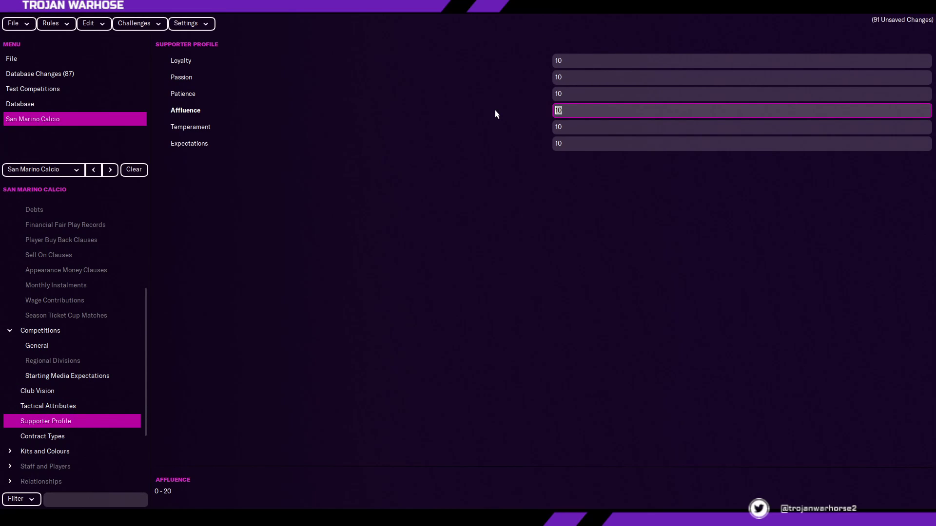
{"action": "left_click", "coordinate": [609, 98]}
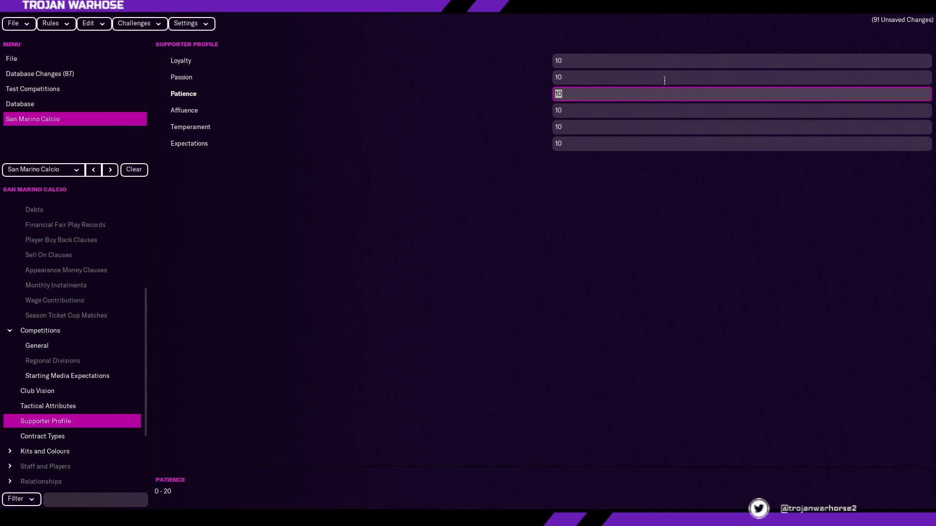
{"action": "type", "text": "20"}
{"action": "key", "text": "Tab"}
{"action": "type", "text": "20"}
{"action": "key", "text": "Tab"}
{"action": "type", "text": "20"}
{"action": "key", "text": "Tab"}
{"action": "type", "text": "7"}
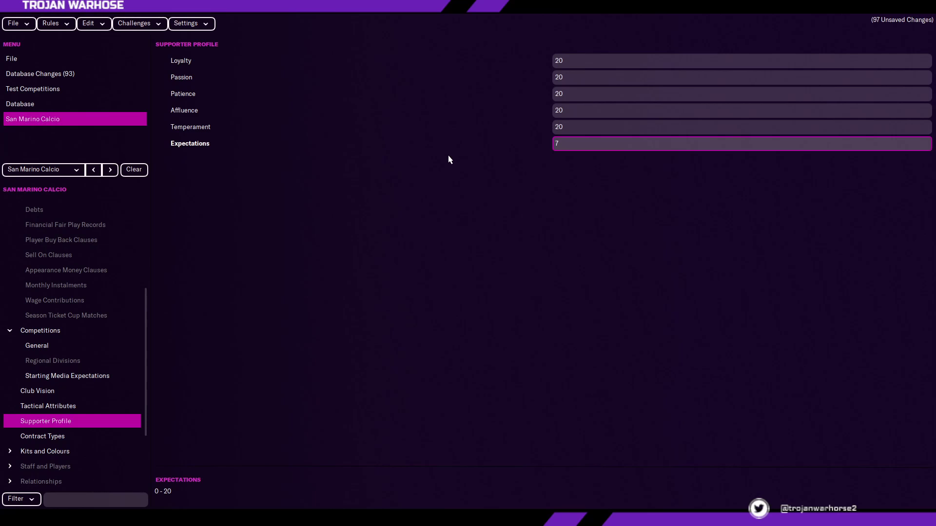
Step: Review the contract types by squad status and job type, including the options offered for the manager
{"action": "key", "text": "Down"}
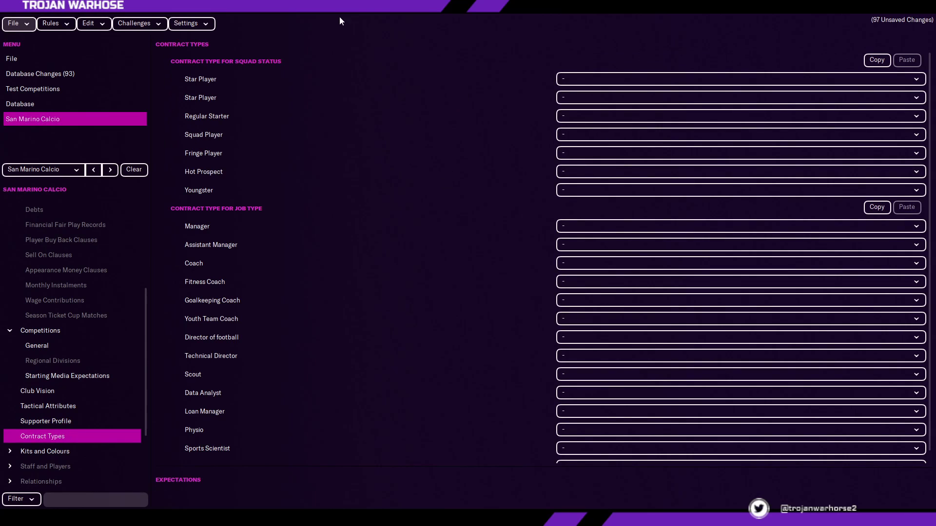
{"action": "scroll", "coordinate": [424, 237], "scroll_direction": "down", "scroll_amount": 1}
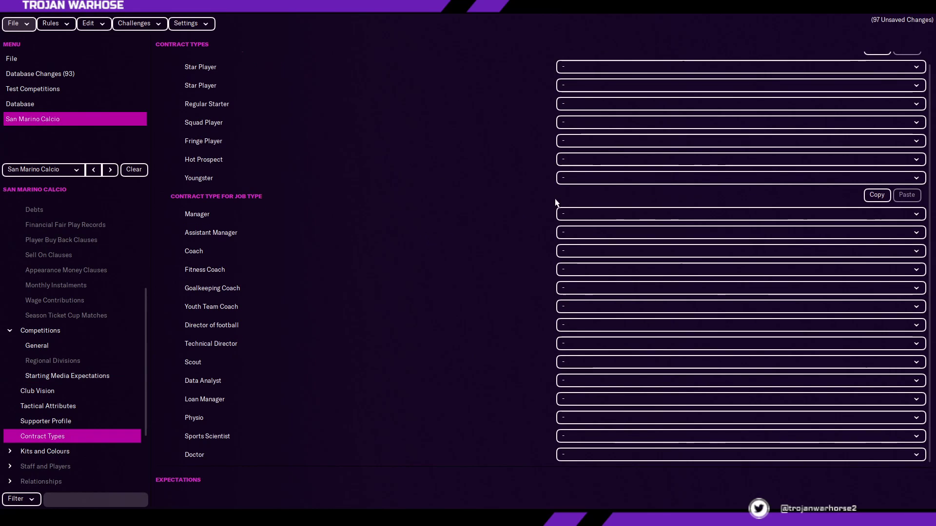
{"action": "scroll", "coordinate": [453, 397], "scroll_direction": "up", "scroll_amount": 1}
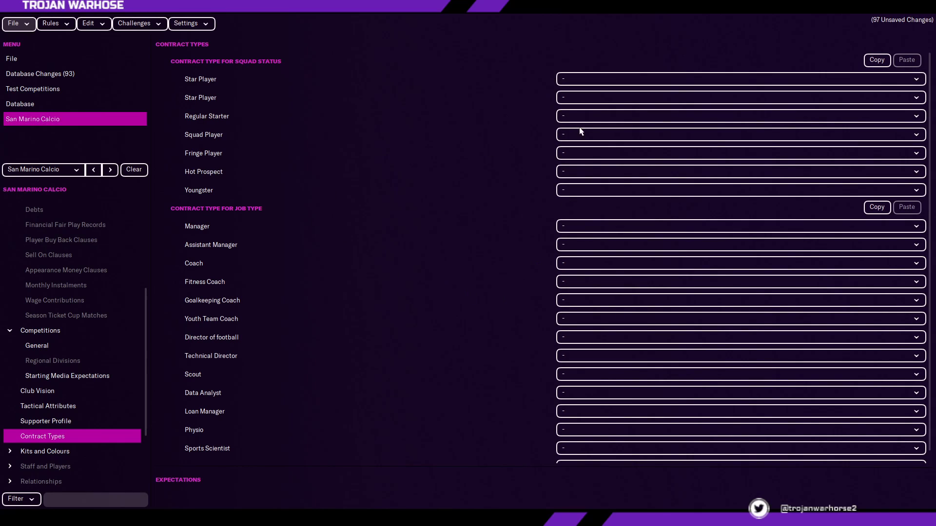
{"action": "left_click", "coordinate": [819, 228]}
{"action": "left_click", "coordinate": [469, 233]}
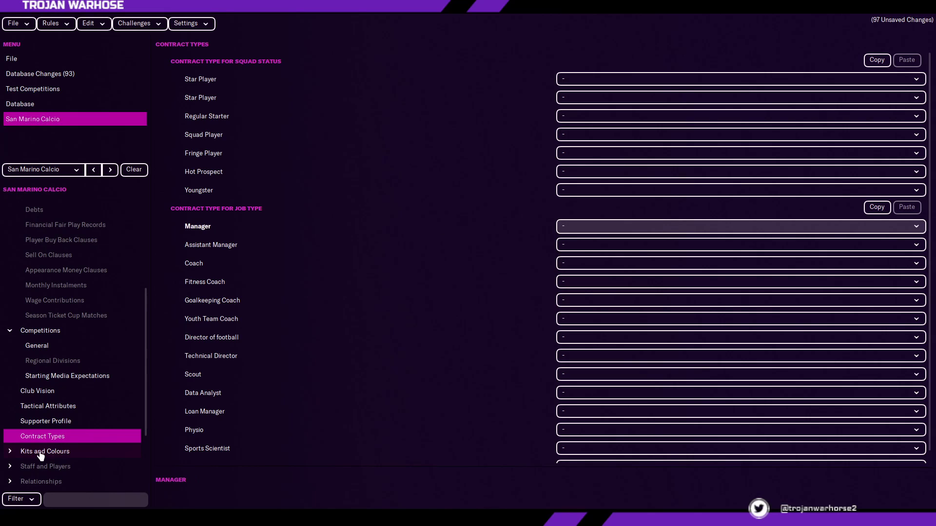
{"action": "left_click", "coordinate": [662, 233]}
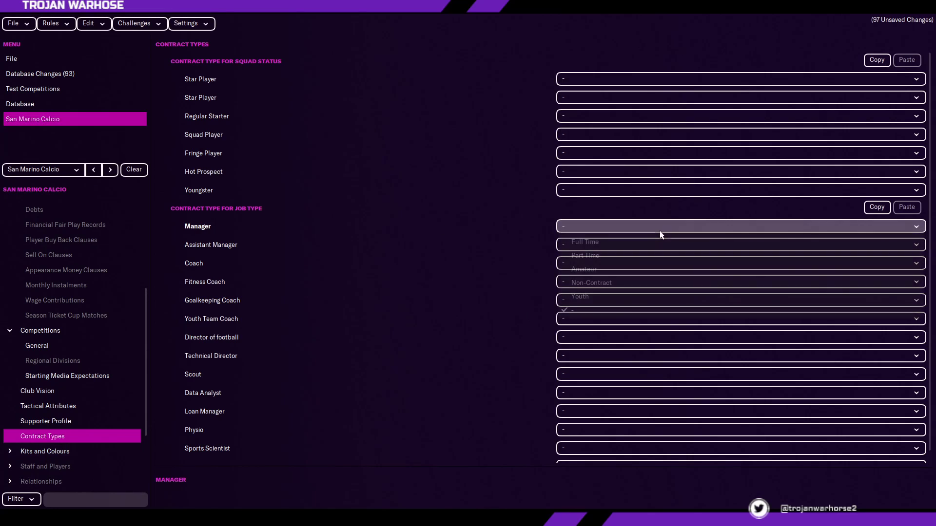
{"action": "left_click", "coordinate": [433, 267]}
Step: Look through the club's kit pictures, home kit and away kit
{"action": "left_click", "coordinate": [73, 451]}
{"action": "scroll", "coordinate": [62, 326], "scroll_direction": "down", "scroll_amount": 3}
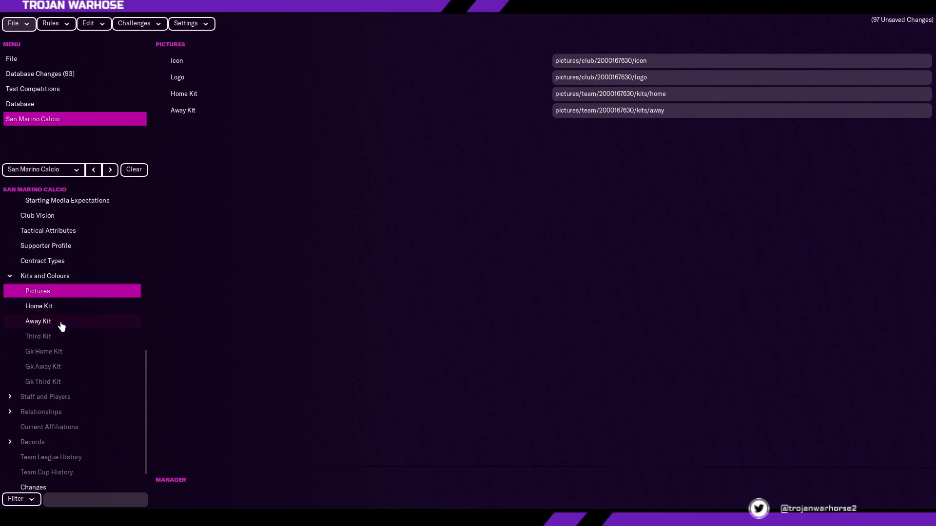
{"action": "left_click", "coordinate": [60, 307]}
{"action": "left_click", "coordinate": [56, 325]}
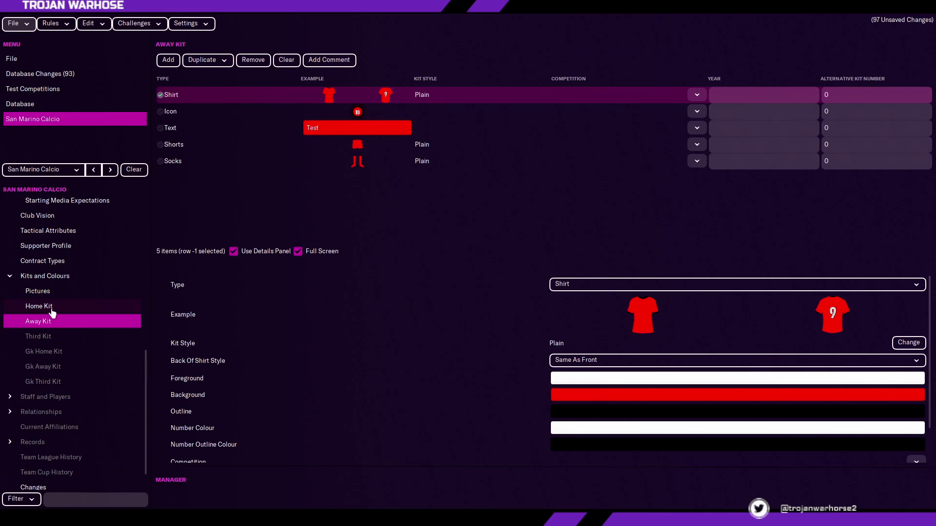
{"action": "left_click", "coordinate": [50, 309]}
{"action": "left_click", "coordinate": [57, 338]}
{"action": "left_click", "coordinate": [112, 306]}
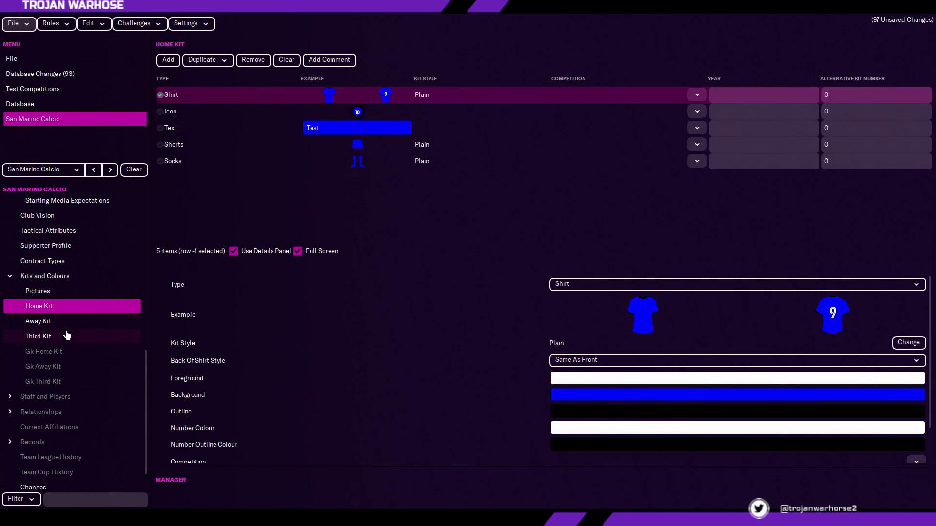
{"action": "left_click", "coordinate": [56, 320]}
Step: Check the goalkeeper home, away and third kit lists and compare them with the outfield home and away kits
{"action": "left_click", "coordinate": [61, 352]}
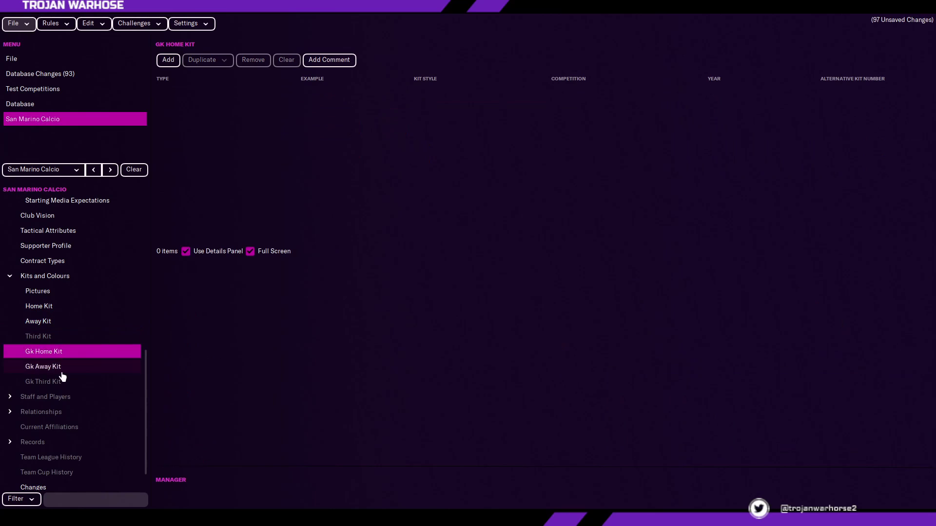
{"action": "left_click", "coordinate": [64, 380]}
{"action": "left_click", "coordinate": [61, 352]}
{"action": "left_click", "coordinate": [61, 381]}
{"action": "left_click", "coordinate": [73, 366]}
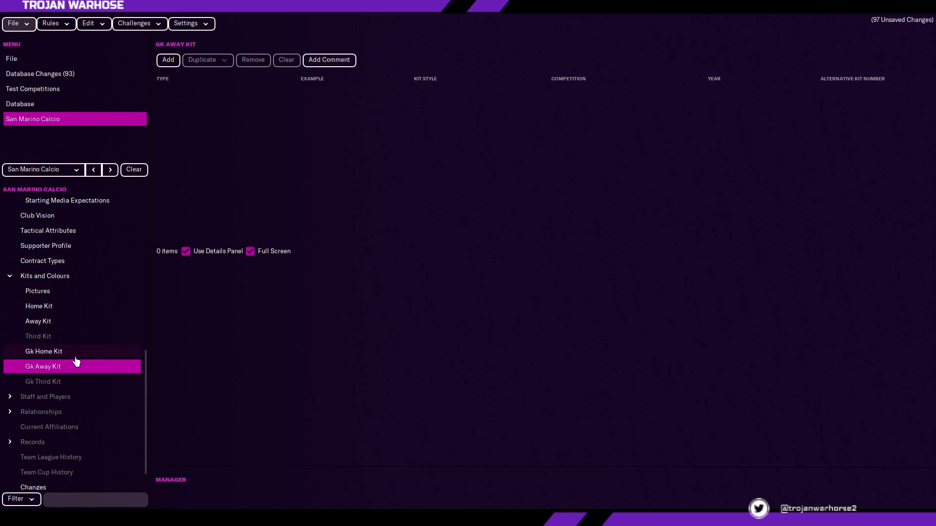
{"action": "left_click", "coordinate": [79, 351]}
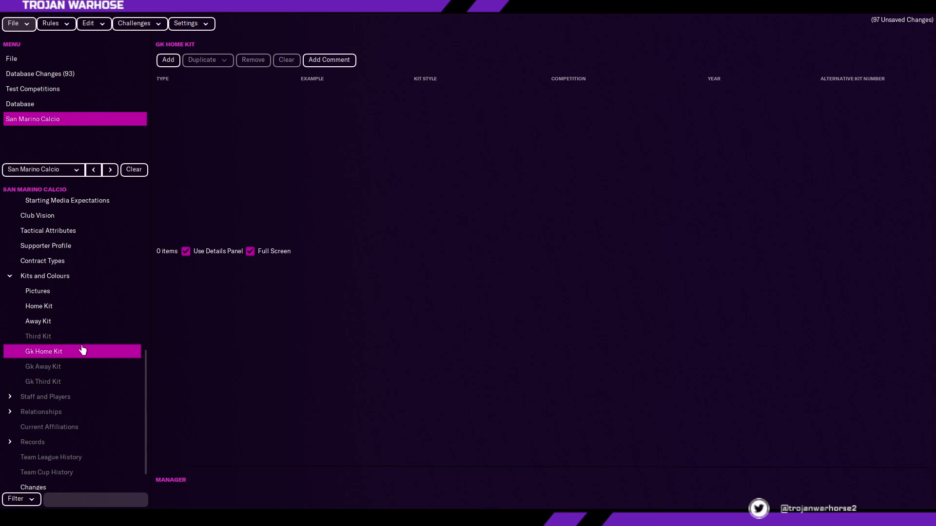
{"action": "left_click", "coordinate": [82, 308]}
{"action": "left_click", "coordinate": [84, 324]}
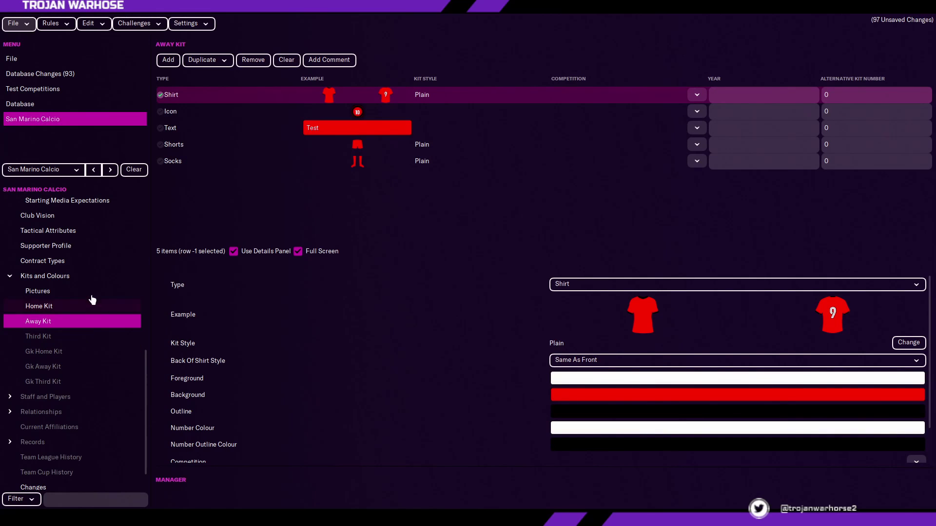
{"action": "left_click", "coordinate": [89, 307]}
{"action": "left_click", "coordinate": [68, 323]}
Step: Add four items to the club's third kit
{"action": "left_click", "coordinate": [65, 336]}
{"action": "left_click", "coordinate": [172, 65]}
{"action": "left_click", "coordinate": [172, 65]}
{"action": "left_click", "coordinate": [172, 65]}
{"action": "left_click", "coordinate": [171, 65]}
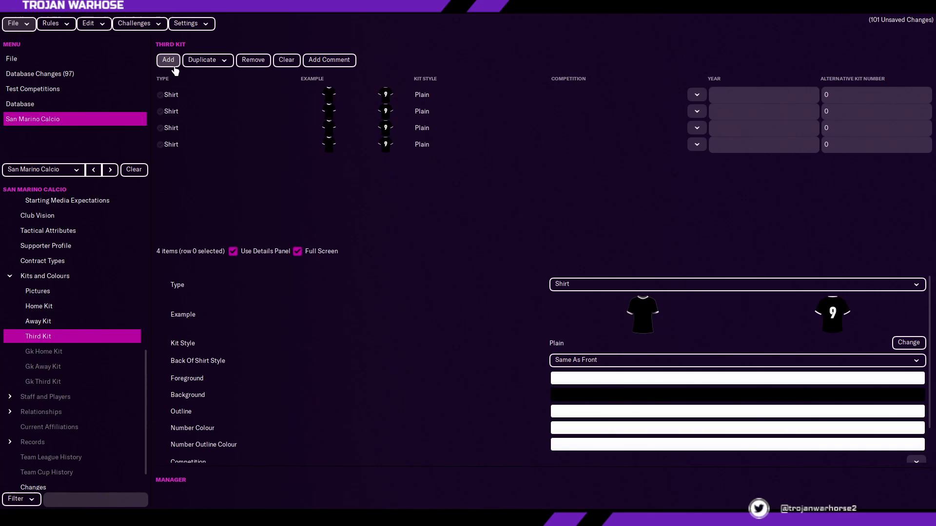
Step: Set the second, third and fourth third-kit items to the types Icon, Text and Shorts
{"action": "left_click", "coordinate": [209, 95]}
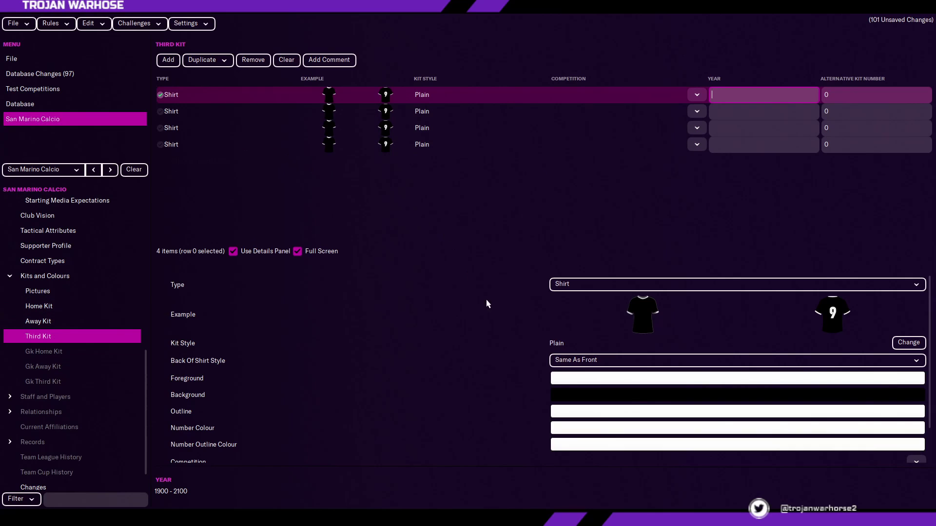
{"action": "left_click", "coordinate": [562, 360]}
{"action": "left_click", "coordinate": [582, 283]}
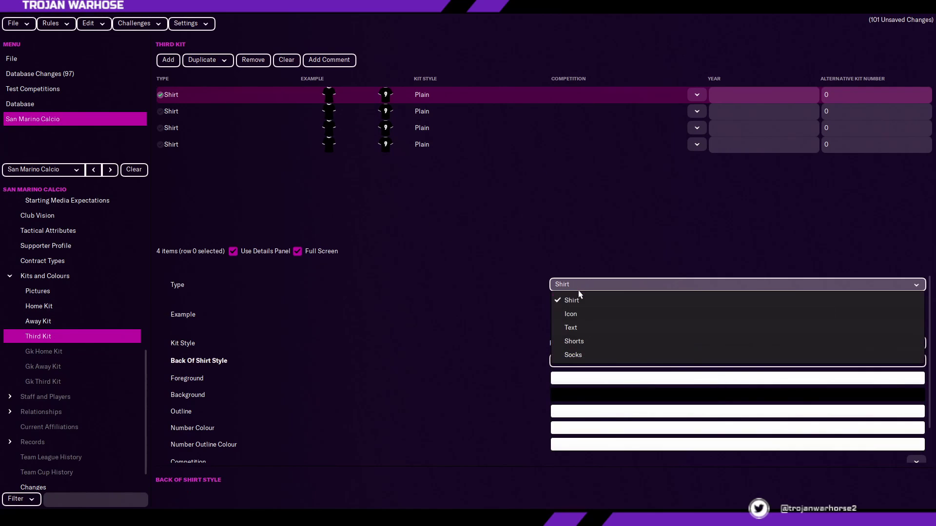
{"action": "left_click", "coordinate": [244, 110]}
{"action": "left_click", "coordinate": [566, 284]}
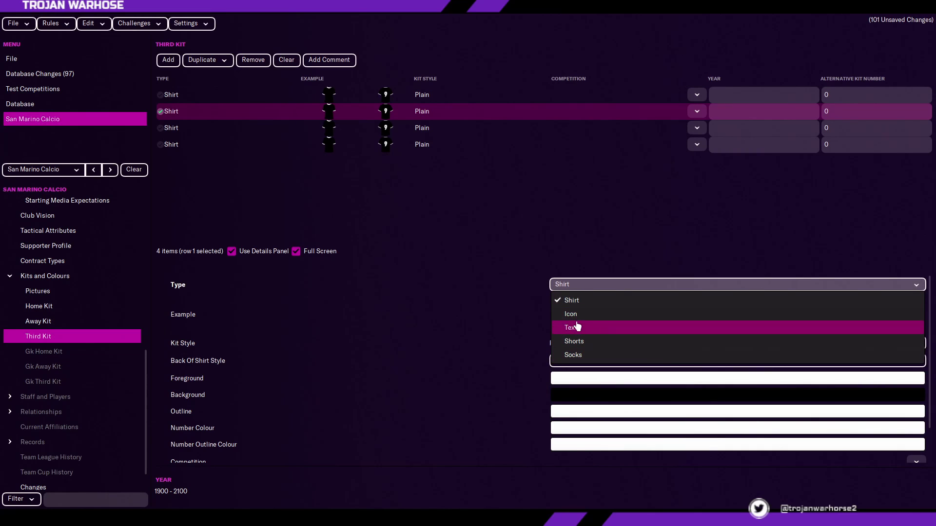
{"action": "left_click", "coordinate": [573, 315]}
{"action": "left_click", "coordinate": [570, 327]}
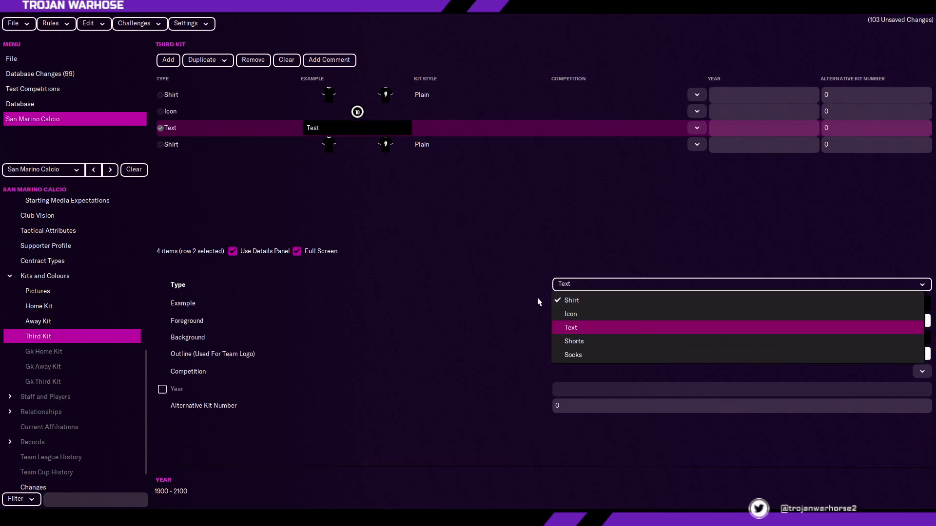
{"action": "left_click", "coordinate": [487, 144]}
{"action": "left_click", "coordinate": [566, 284]}
{"action": "left_click", "coordinate": [573, 341]}
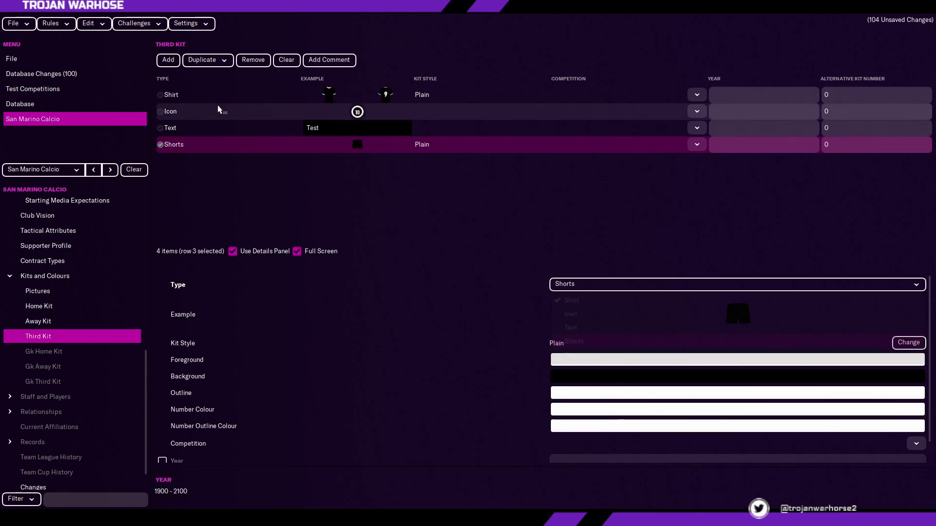
Step: Add a fifth item to the third kit and set its type to Socks
{"action": "left_click", "coordinate": [168, 59]}
{"action": "left_click", "coordinate": [585, 285]}
{"action": "left_click", "coordinate": [573, 354]}
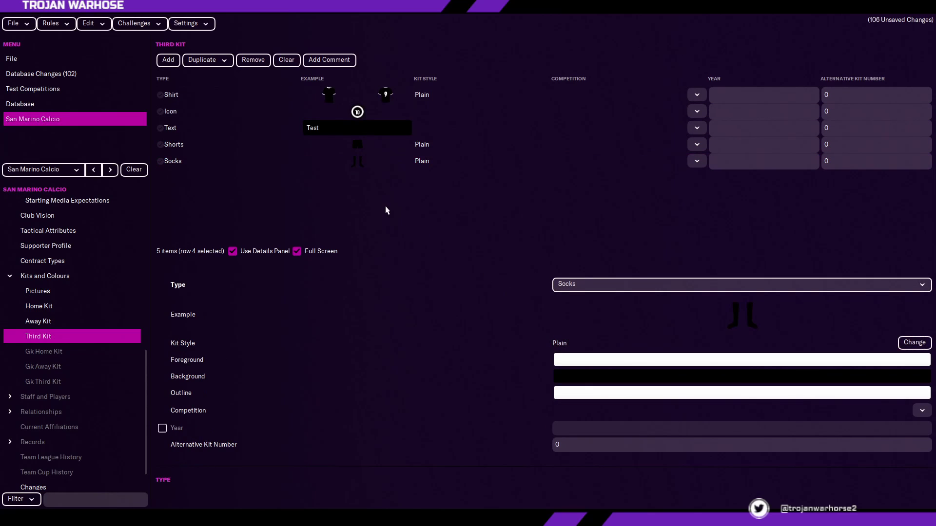
Step: Compare the goalkeeper home and away kit lists with the outfield away and home kits, including the away kit's text item
{"action": "left_click", "coordinate": [58, 352]}
{"action": "left_click", "coordinate": [62, 321]}
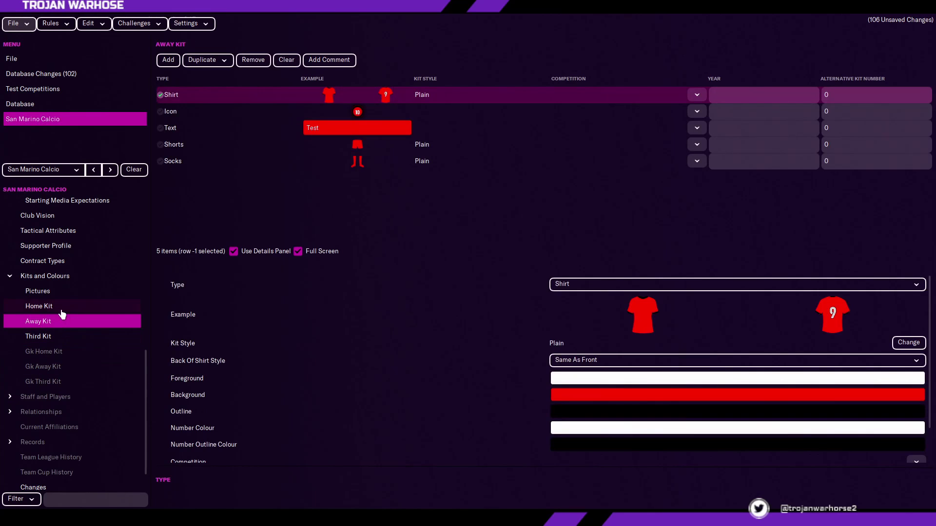
{"action": "left_click", "coordinate": [71, 352]}
{"action": "left_click", "coordinate": [73, 366]}
{"action": "left_click", "coordinate": [54, 322]}
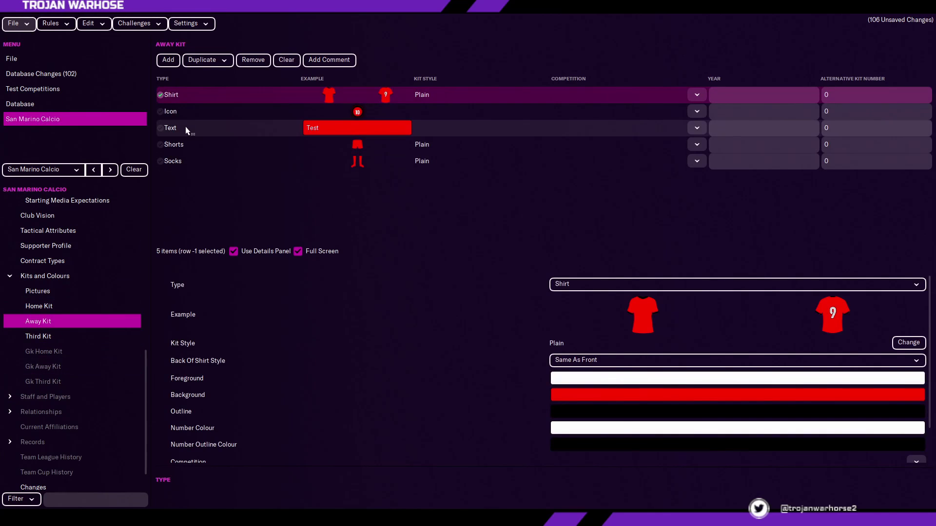
{"action": "left_click", "coordinate": [176, 129]}
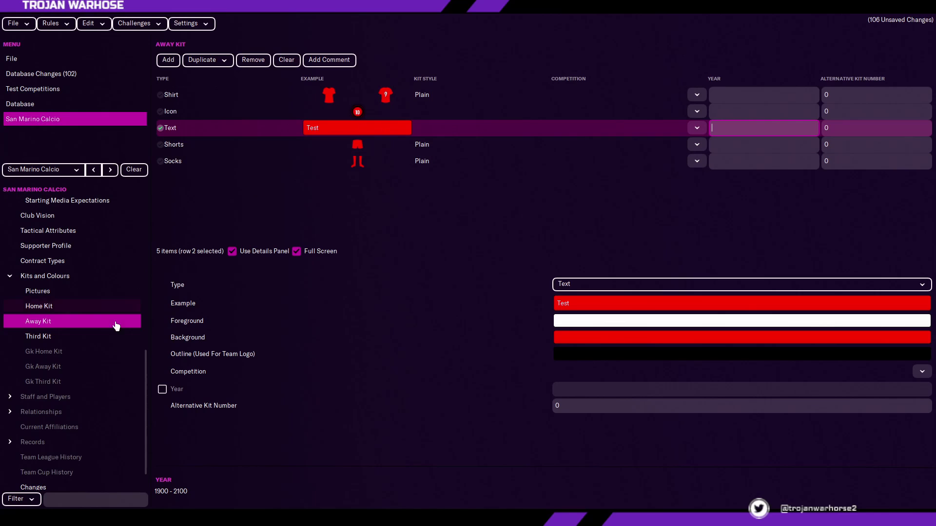
{"action": "left_click", "coordinate": [113, 350]}
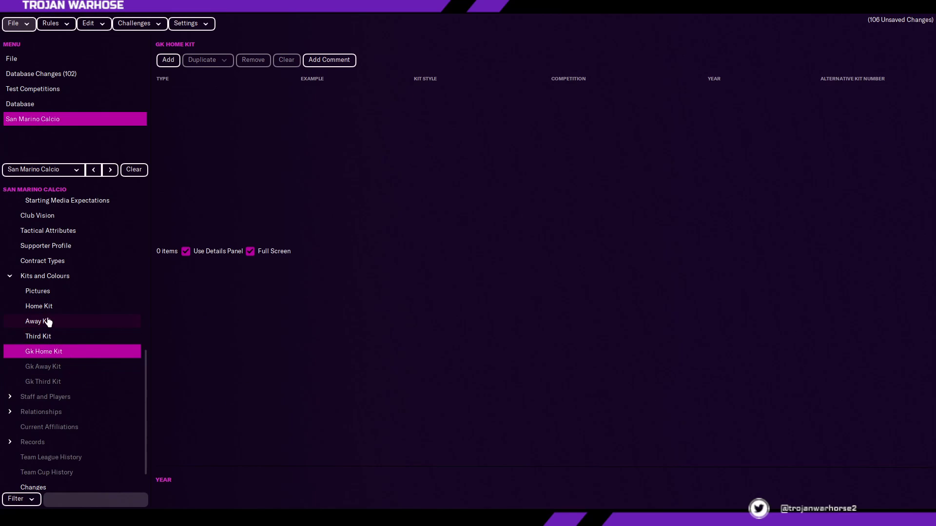
{"action": "left_click", "coordinate": [47, 321]}
{"action": "left_click", "coordinate": [44, 306]}
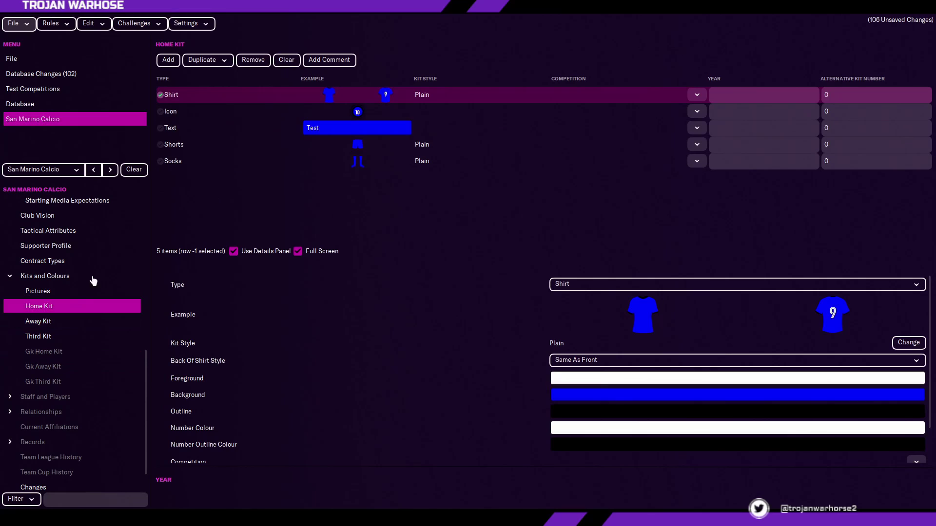
Step: Look through the board and coaching staff lists in the club's Staff and Players section
{"action": "left_click", "coordinate": [73, 397]}
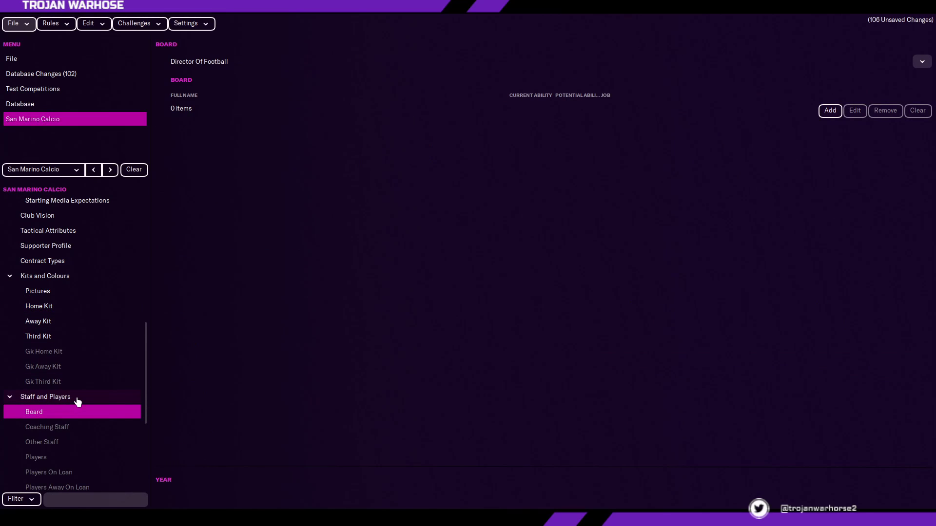
{"action": "scroll", "coordinate": [77, 401], "scroll_direction": "down", "scroll_amount": 3}
{"action": "left_click", "coordinate": [97, 311]}
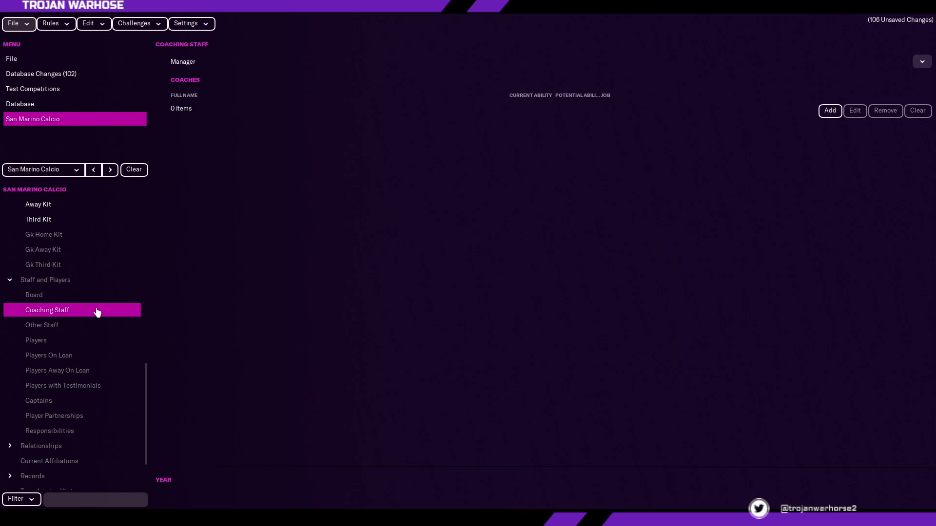
{"action": "left_click", "coordinate": [39, 296]}
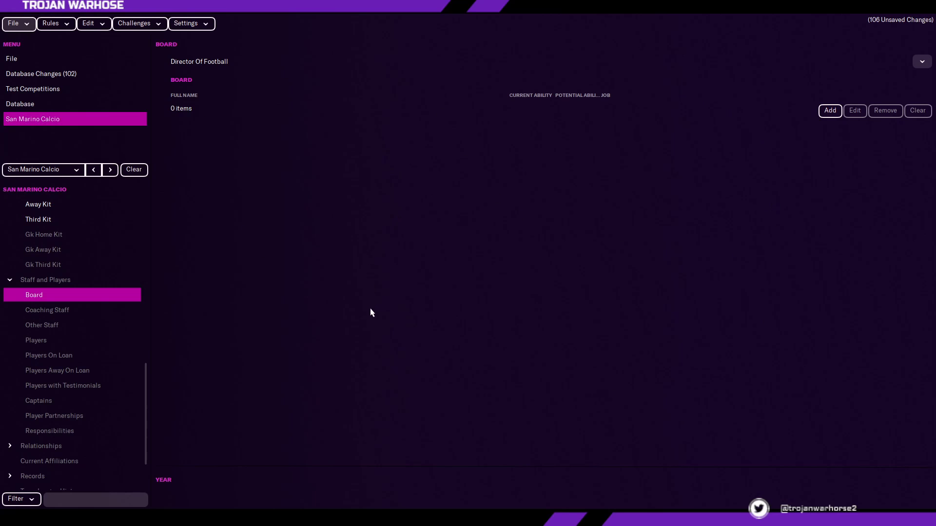
{"action": "key", "text": "Down"}
Step: Add 17 coaches to the coaching staff, filtering people by Person Type Non Player and Job Coach First Team
{"action": "left_click", "coordinate": [829, 111]}
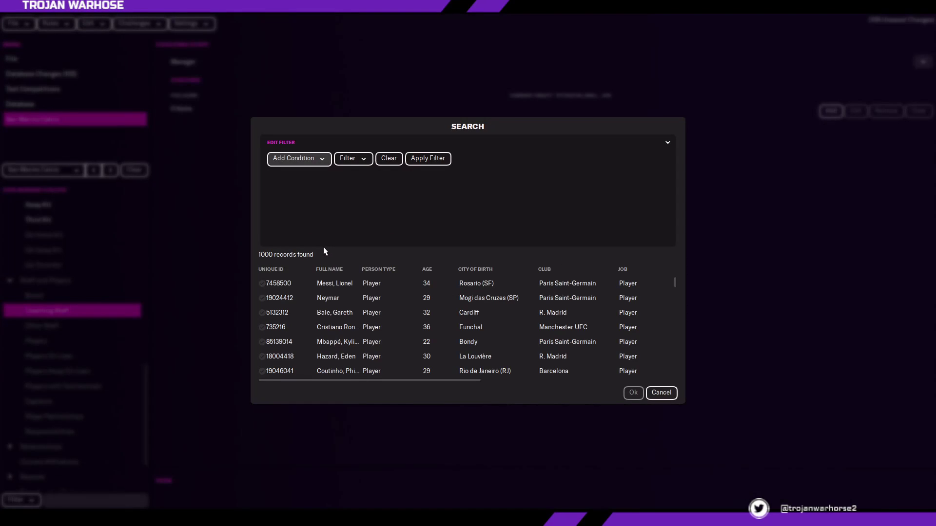
{"action": "left_click", "coordinate": [313, 162]}
{"action": "left_click", "coordinate": [333, 283]}
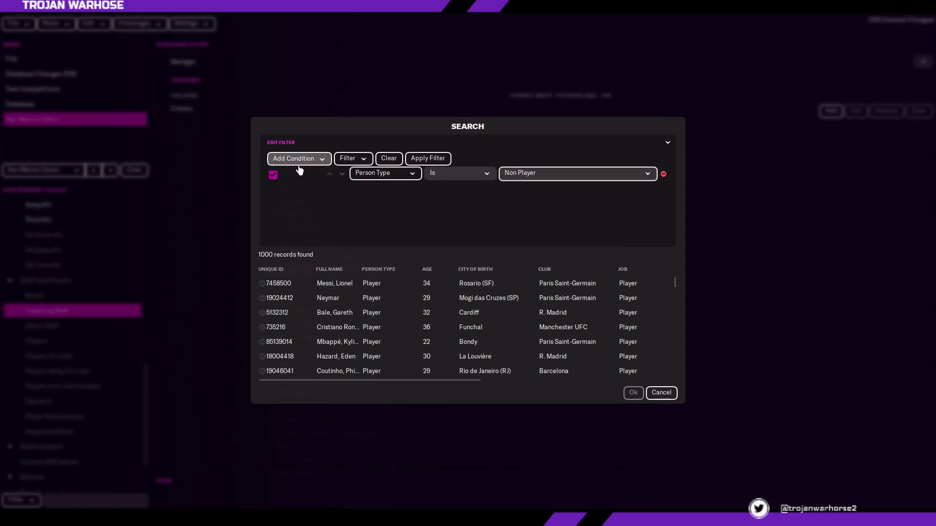
{"action": "left_click", "coordinate": [299, 163]}
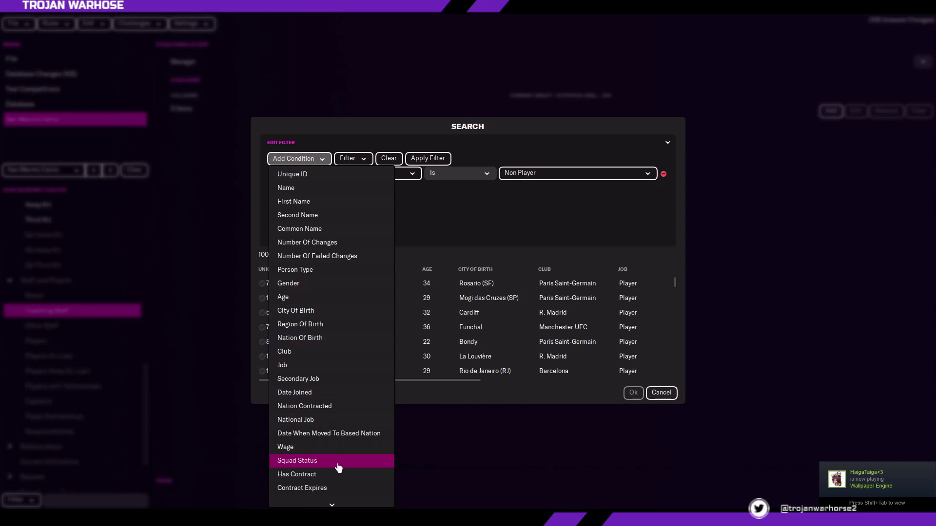
{"action": "left_click", "coordinate": [302, 365]}
{"action": "left_click_drag", "start_coordinate": [267, 324], "coordinate": [241, 387]}
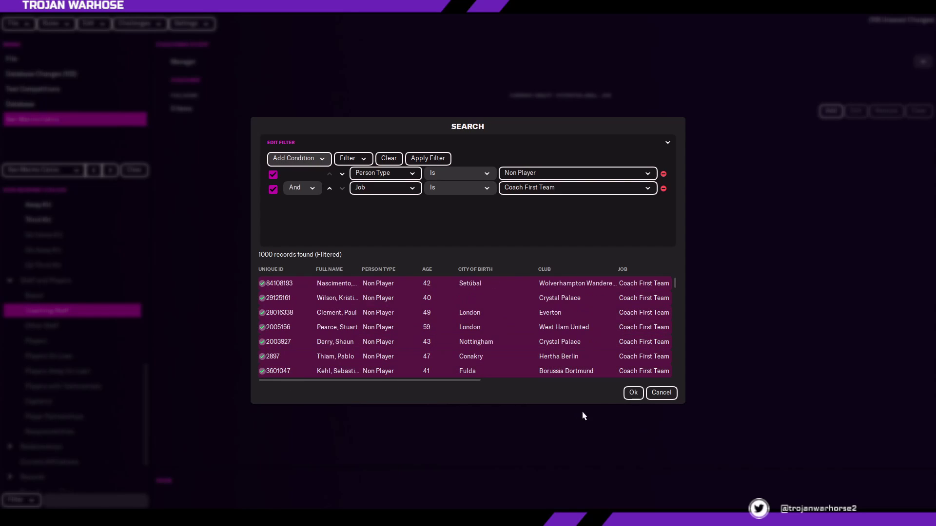
{"action": "left_click", "coordinate": [633, 393]}
Step: Review the full list of coaches added to the club, including their abilities and jobs
{"action": "scroll", "coordinate": [395, 251], "scroll_direction": "up", "scroll_amount": 2}
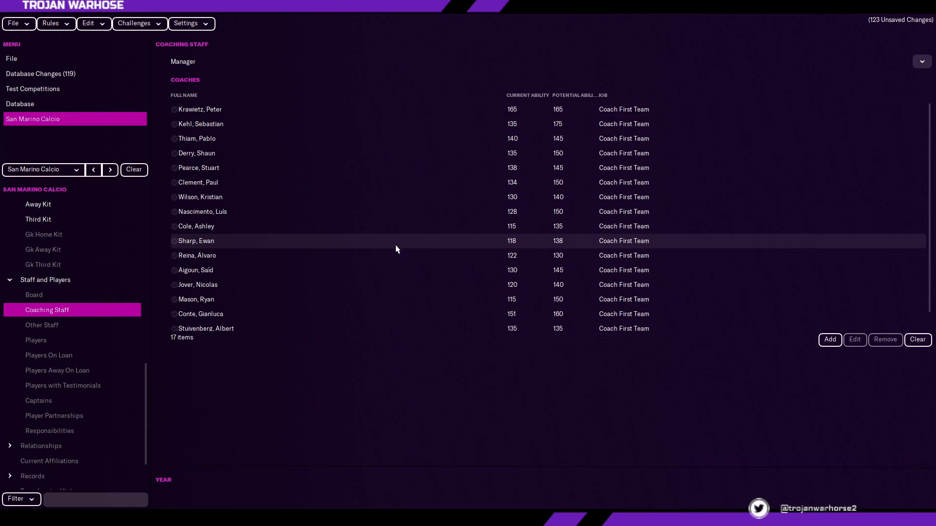
{"action": "scroll", "coordinate": [397, 314], "scroll_direction": "down", "scroll_amount": 2}
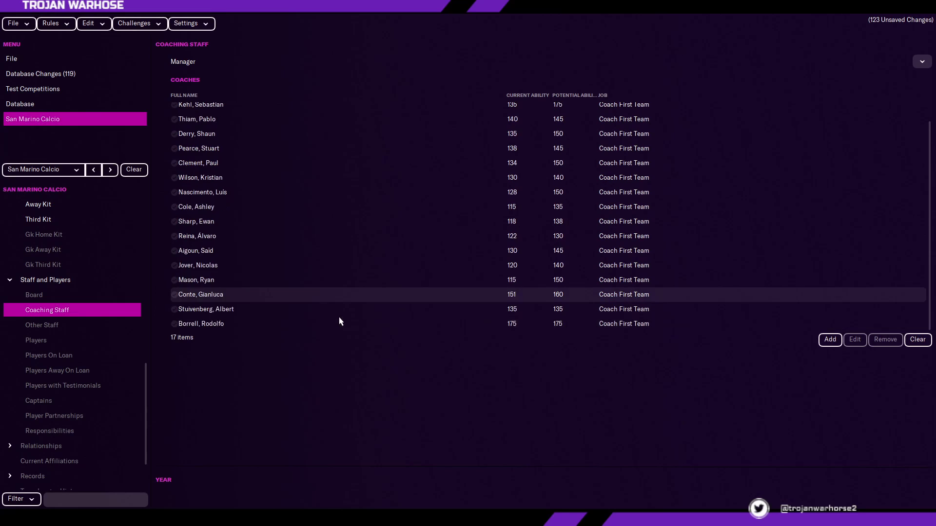
{"action": "scroll", "coordinate": [340, 320], "scroll_direction": "up", "scroll_amount": 2}
{"action": "scroll", "coordinate": [369, 297], "scroll_direction": "down", "scroll_amount": 2}
{"action": "scroll", "coordinate": [458, 290], "scroll_direction": "up", "scroll_amount": 2}
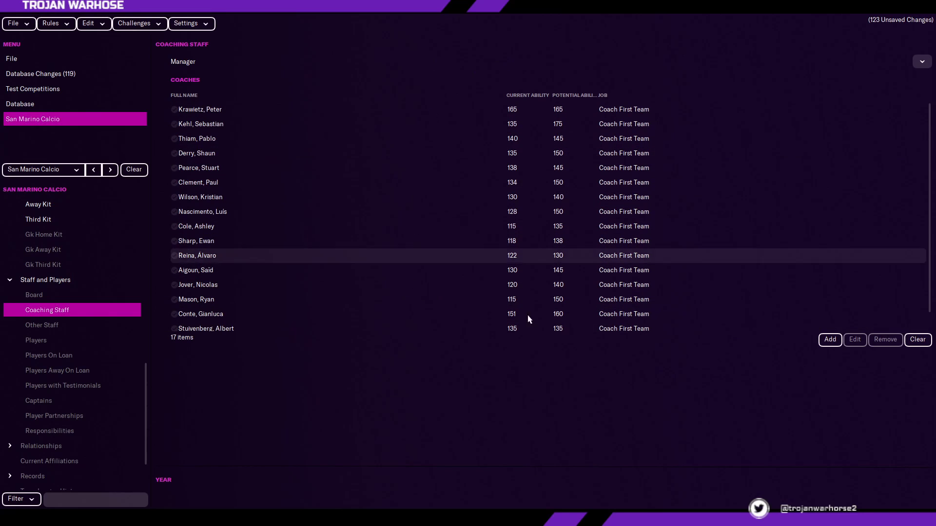
Step: Check the job options available in the coach search filter and close the search without adding anyone
{"action": "left_click", "coordinate": [829, 339]}
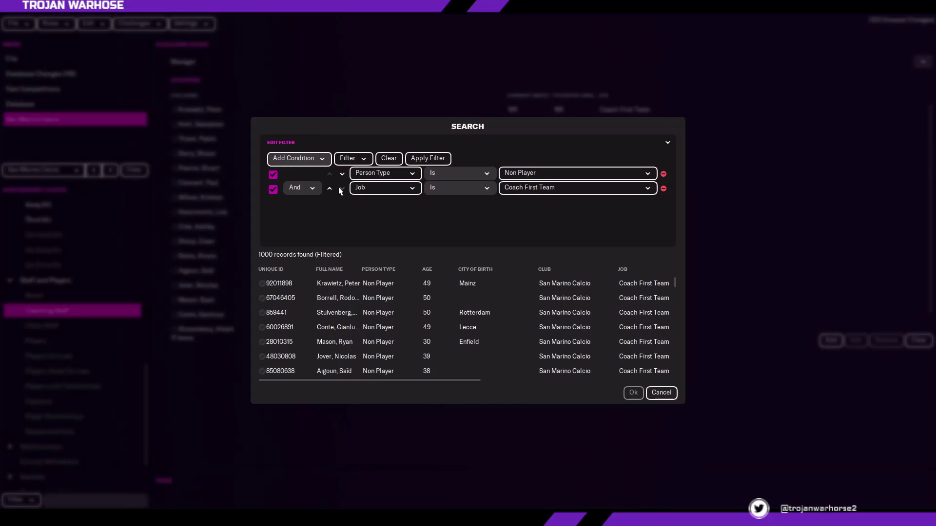
{"action": "left_click", "coordinate": [298, 158]}
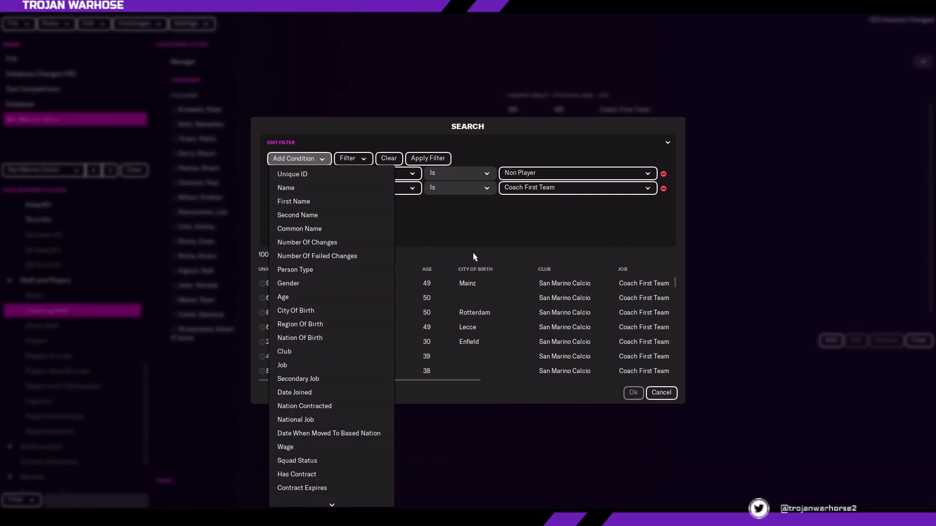
{"action": "left_click", "coordinate": [334, 182]}
{"action": "left_click", "coordinate": [575, 188]}
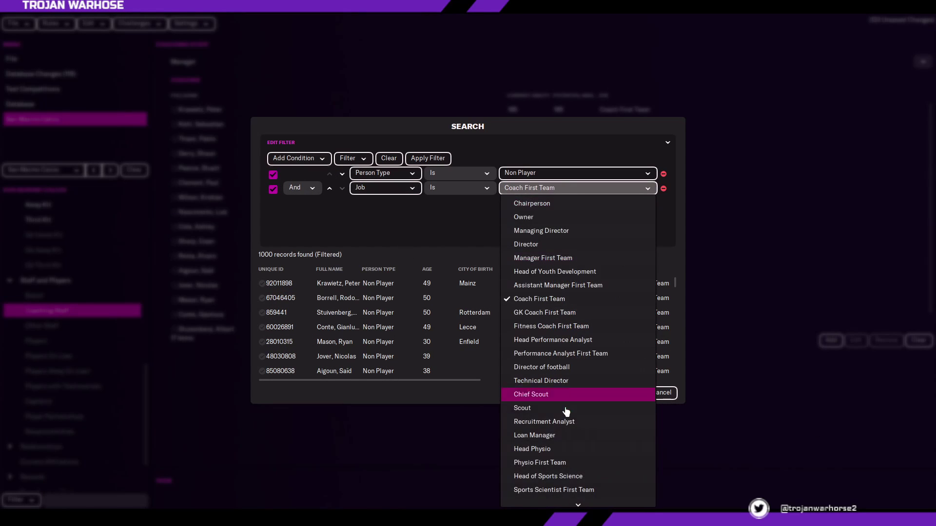
{"action": "scroll", "coordinate": [565, 411], "scroll_direction": "down", "scroll_amount": 3}
{"action": "scroll", "coordinate": [577, 412], "scroll_direction": "down", "scroll_amount": 4}
{"action": "scroll", "coordinate": [580, 410], "scroll_direction": "up", "scroll_amount": 6}
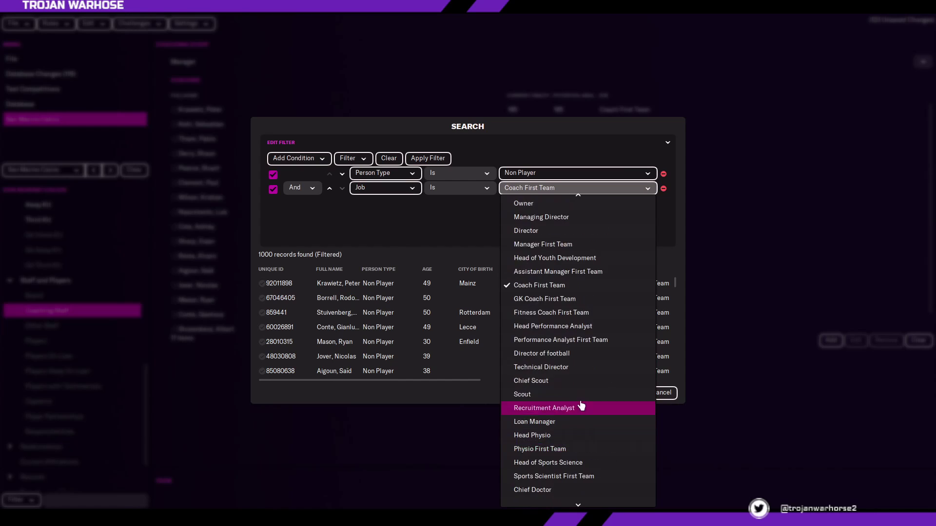
{"action": "left_click", "coordinate": [662, 394]}
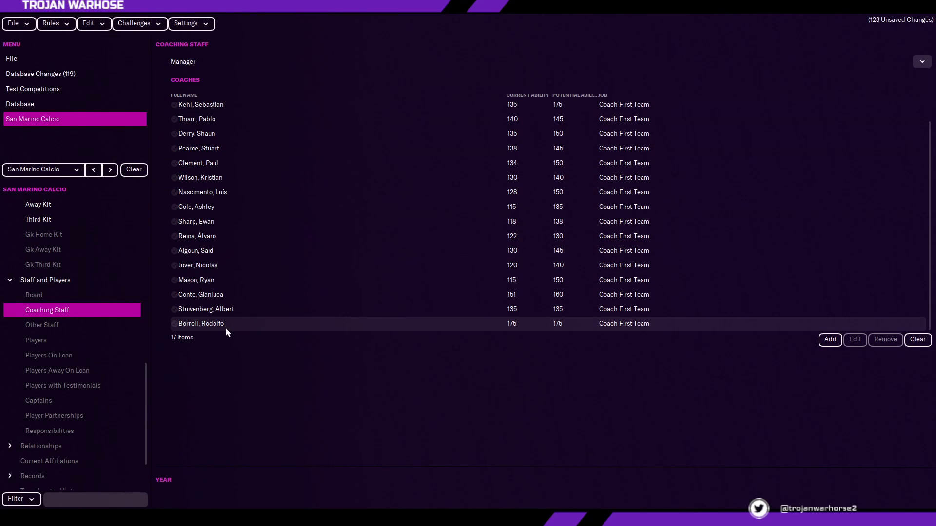
Step: Check the scouting and medical team lists and the search conditions for medical staff, and cancel the search
{"action": "left_click", "coordinate": [45, 330]}
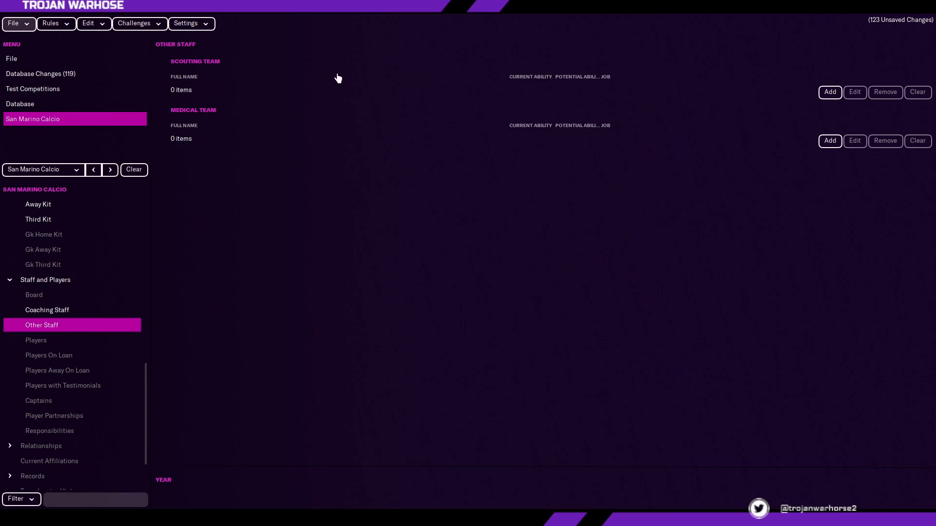
{"action": "left_click", "coordinate": [828, 142]}
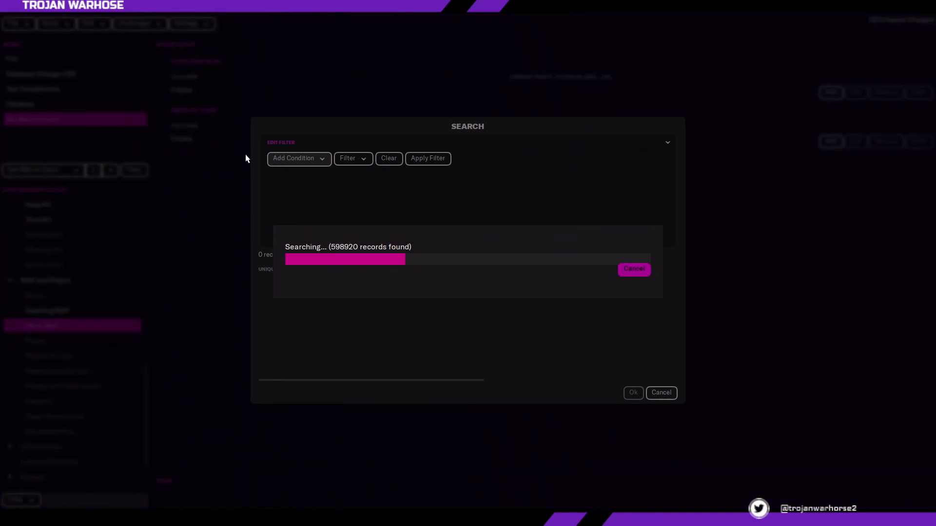
{"action": "left_click", "coordinate": [303, 160]}
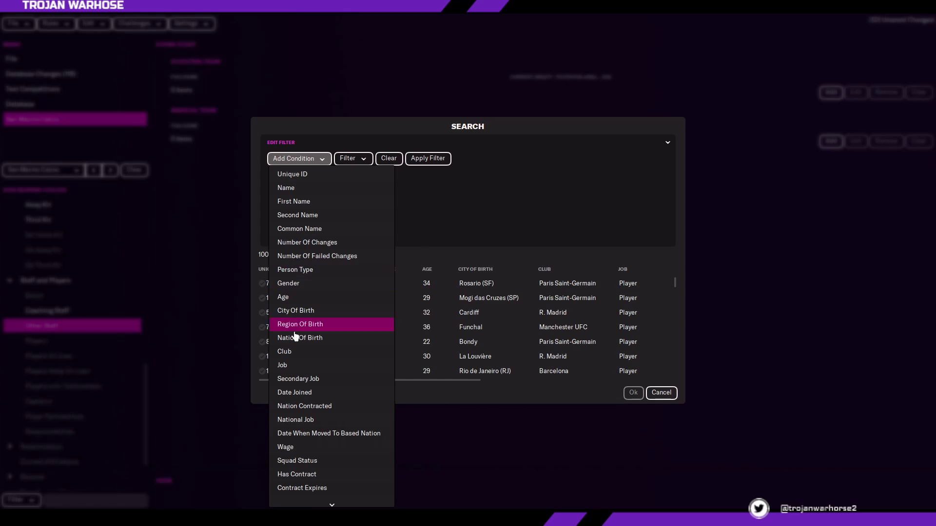
{"action": "left_click", "coordinate": [663, 395]}
{"action": "left_click", "coordinate": [663, 395]}
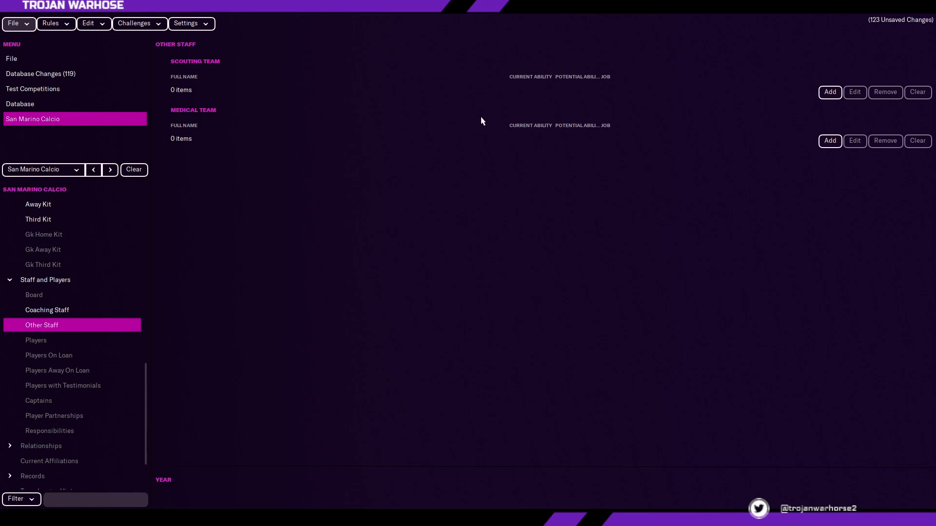
Step: Look through the club's Players, Players On Loan and Players Away On Loan lists
{"action": "left_click", "coordinate": [69, 340]}
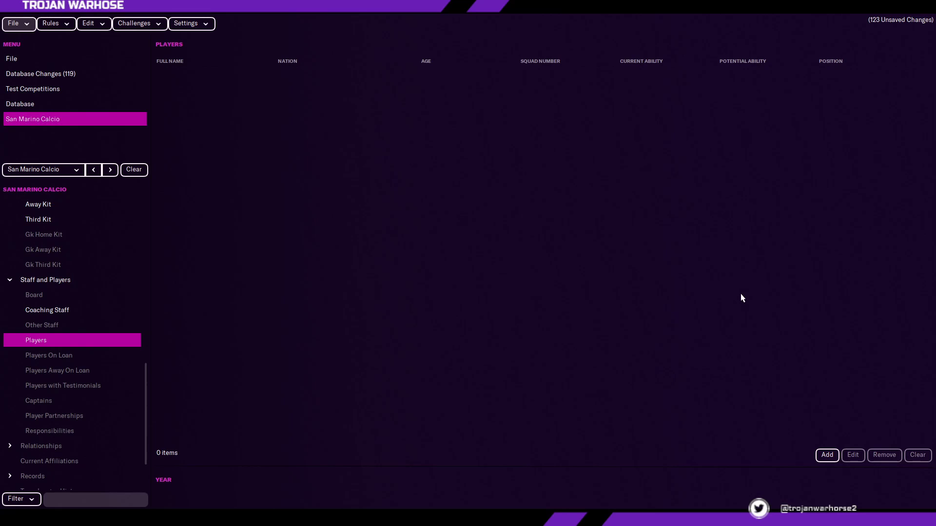
{"action": "left_click", "coordinate": [79, 370]}
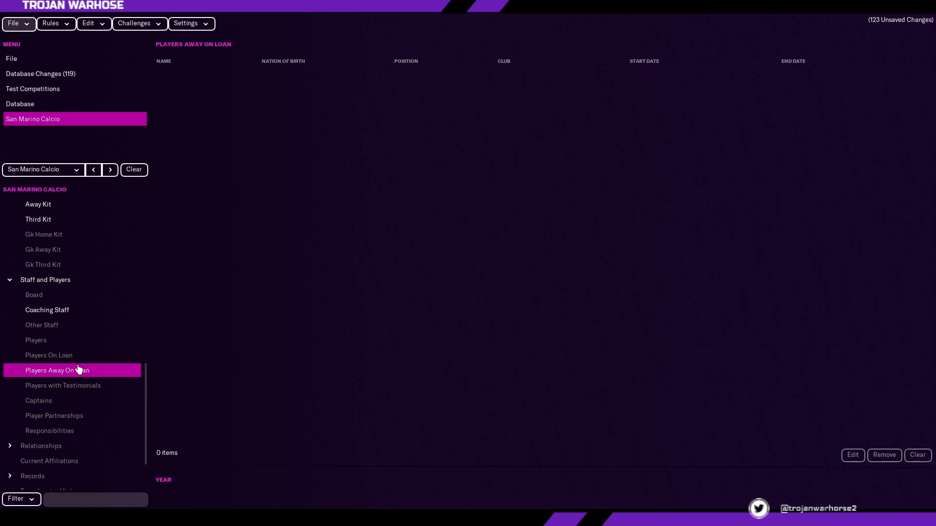
{"action": "left_click", "coordinate": [73, 356]}
{"action": "left_click", "coordinate": [77, 374]}
{"action": "left_click", "coordinate": [102, 356]}
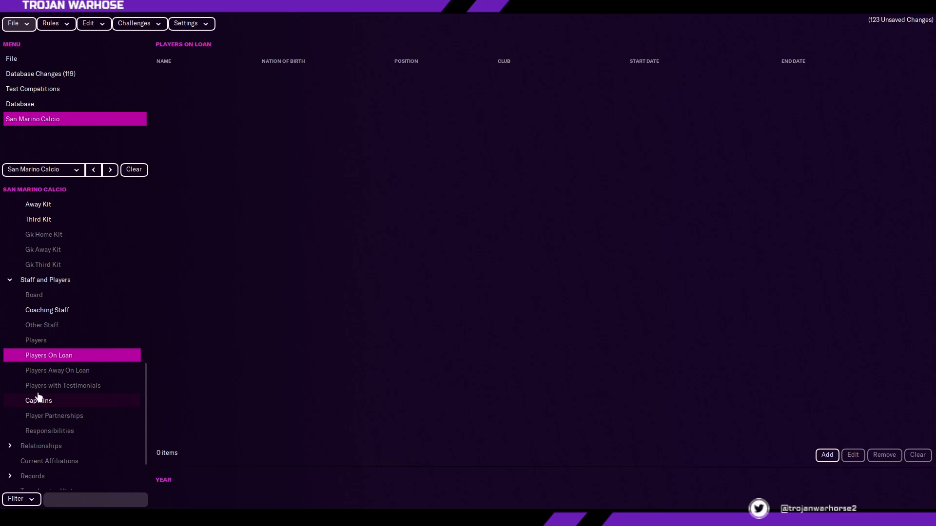
Step: Look at the Rival Clubs list and the other entries in the club's Relationships section
{"action": "scroll", "coordinate": [42, 395], "scroll_direction": "down", "scroll_amount": 2}
{"action": "left_click", "coordinate": [44, 378]}
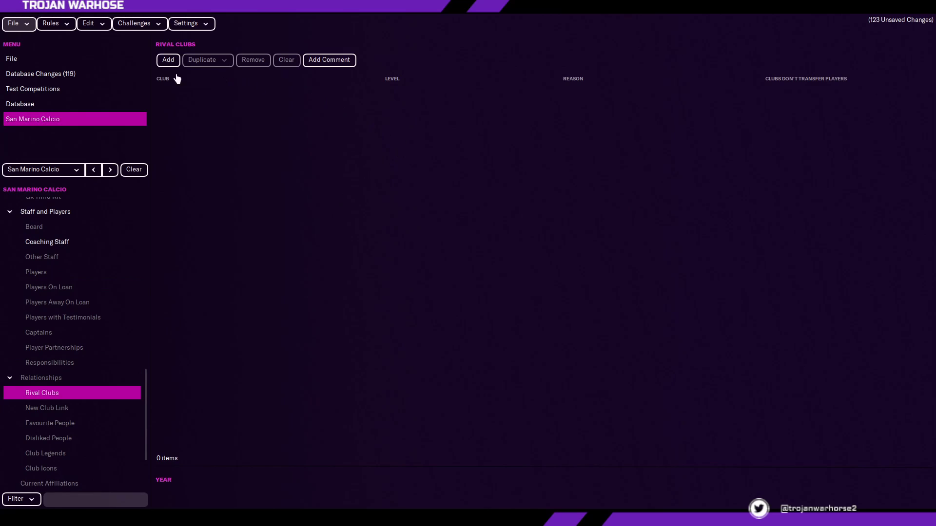
{"action": "scroll", "coordinate": [66, 411], "scroll_direction": "down", "scroll_amount": 2}
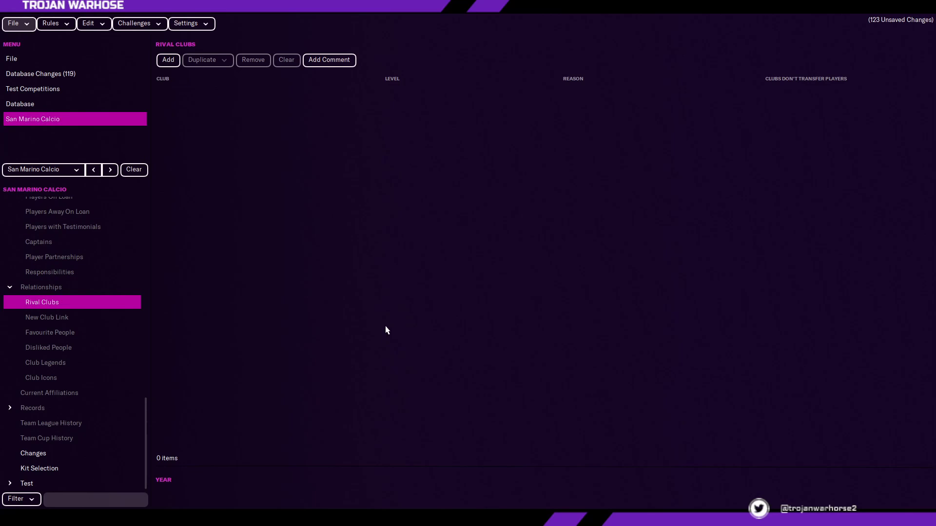
Step: Look through the club's New Club Link, Favourite People, Disliked People, Club Legends, Club Icons and Current Affiliations pages
{"action": "left_click", "coordinate": [54, 318]}
{"action": "left_click", "coordinate": [58, 332]}
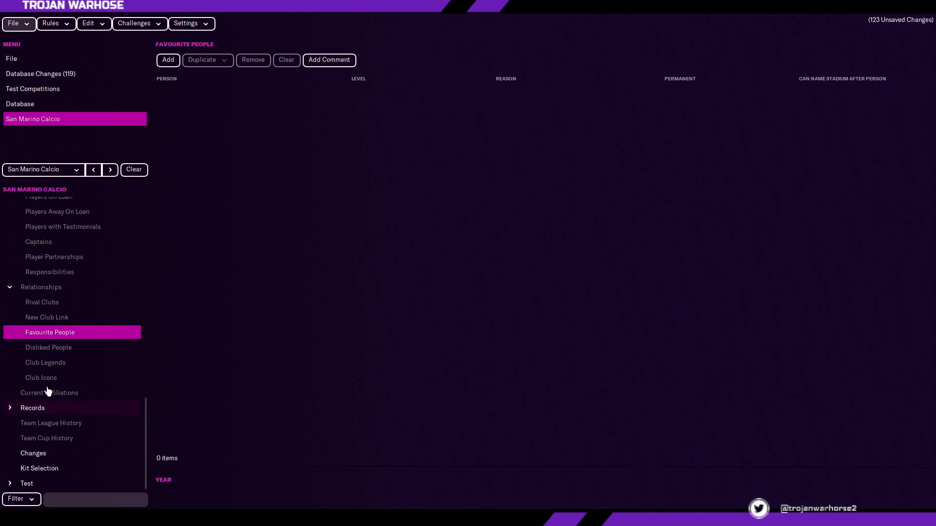
{"action": "left_click", "coordinate": [61, 318]}
{"action": "left_click", "coordinate": [52, 303]}
{"action": "left_click", "coordinate": [56, 349]}
{"action": "left_click", "coordinate": [55, 364]}
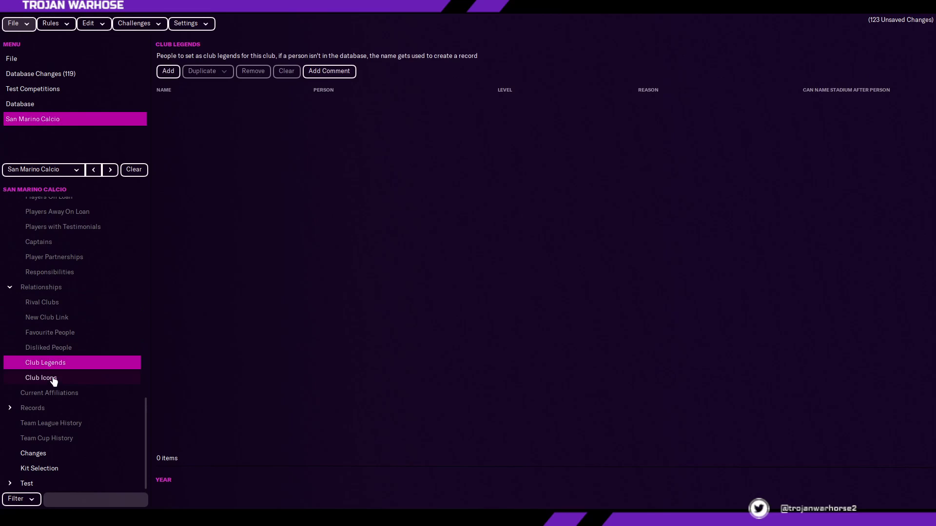
{"action": "left_click", "coordinate": [49, 379]}
{"action": "left_click", "coordinate": [78, 393]}
{"action": "left_click", "coordinate": [101, 348]}
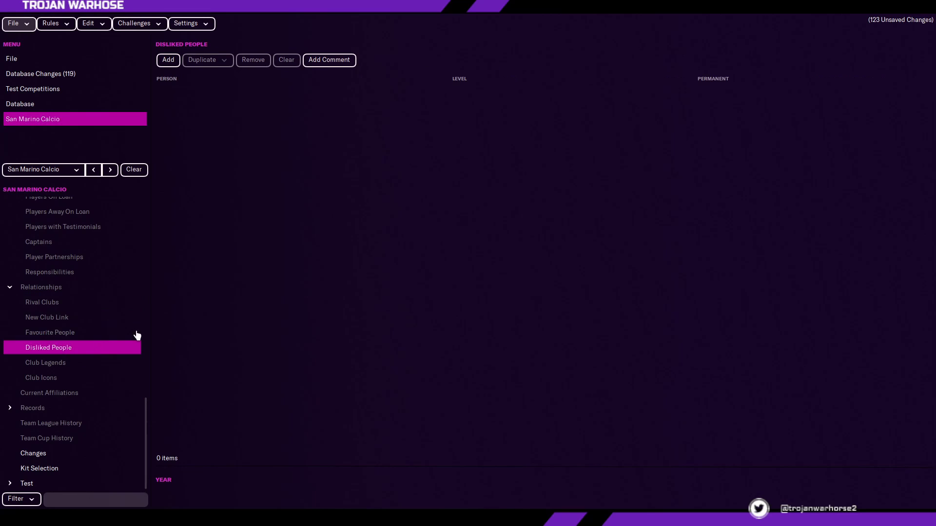
{"action": "left_click", "coordinate": [95, 365]}
{"action": "left_click", "coordinate": [79, 380]}
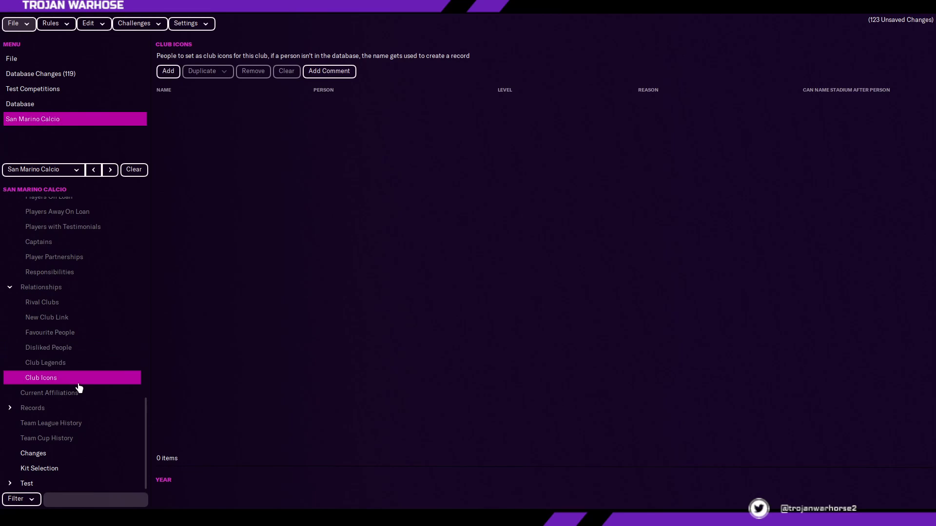
Step: Examine the club's match records, from biggest win to attendances, and the run and player record pages
{"action": "left_click", "coordinate": [73, 409]}
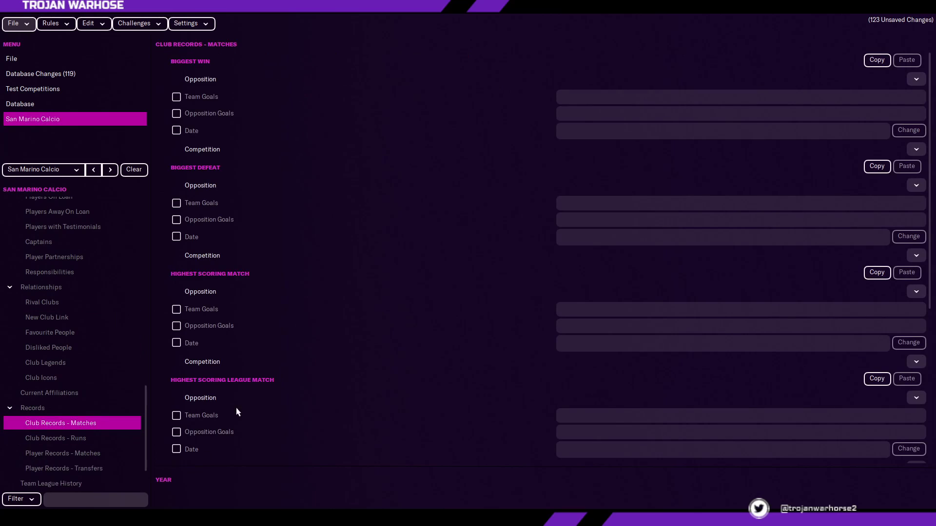
{"action": "scroll", "coordinate": [421, 316], "scroll_direction": "down", "scroll_amount": 5}
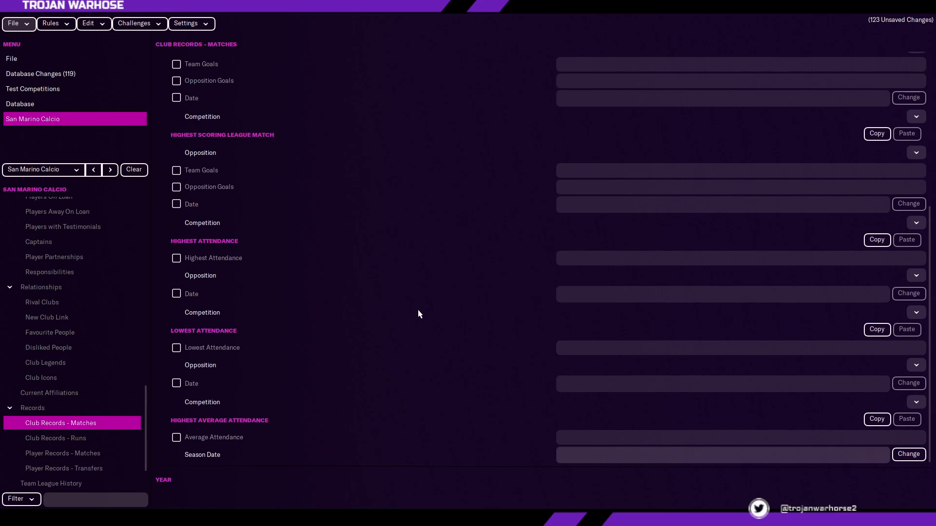
{"action": "scroll", "coordinate": [389, 244], "scroll_direction": "up", "scroll_amount": 3}
{"action": "scroll", "coordinate": [353, 316], "scroll_direction": "down", "scroll_amount": 3}
{"action": "left_click", "coordinate": [93, 438]}
{"action": "left_click", "coordinate": [97, 453]}
Step: Check the Team League History, Team Cup History, Changes, Kit Selection and Test pages of the club
{"action": "left_click", "coordinate": [111, 484]}
{"action": "scroll", "coordinate": [125, 446], "scroll_direction": "down", "scroll_amount": 1}
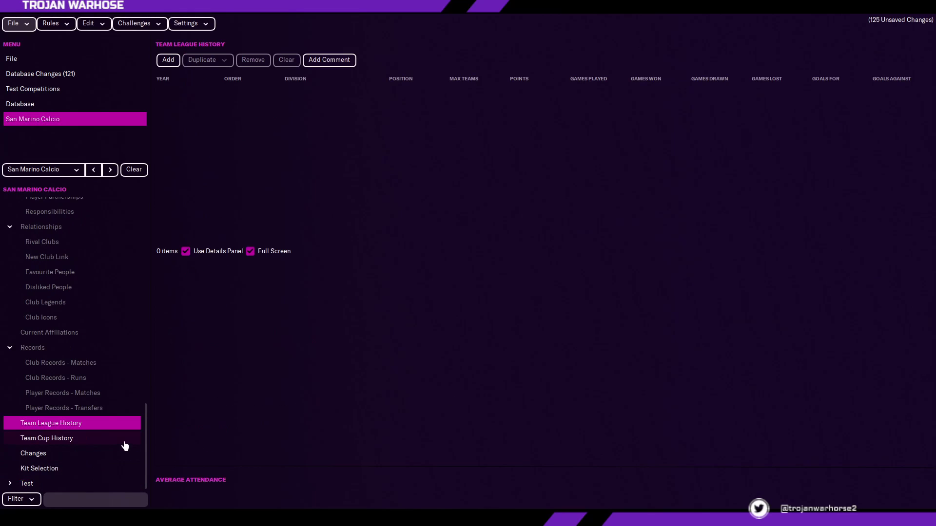
{"action": "left_click", "coordinate": [92, 439]}
{"action": "left_click", "coordinate": [93, 456]}
{"action": "left_click", "coordinate": [100, 471]}
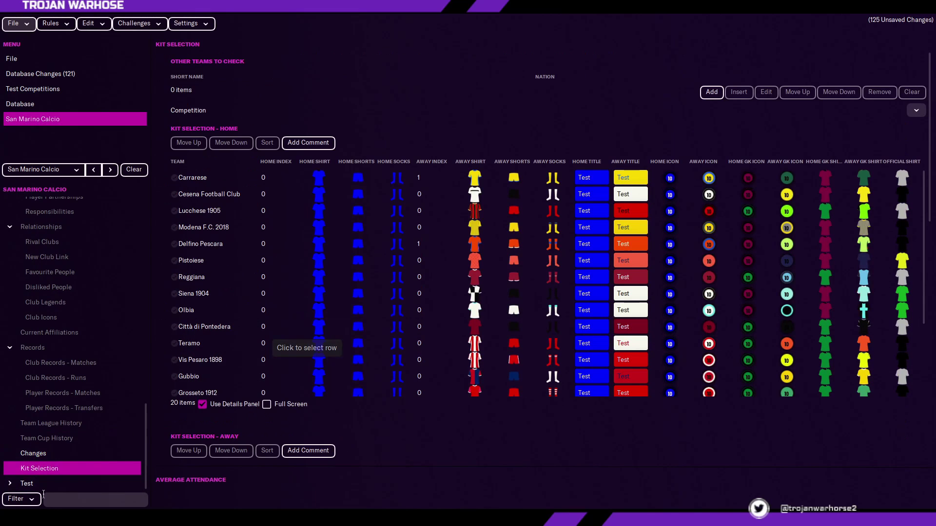
{"action": "left_click", "coordinate": [19, 483]}
Step: Review the club's general details, its stadium and facilities values, and the Stadium Change page
{"action": "scroll", "coordinate": [88, 389], "scroll_direction": "up", "scroll_amount": 10}
{"action": "scroll", "coordinate": [85, 371], "scroll_direction": "up", "scroll_amount": 3}
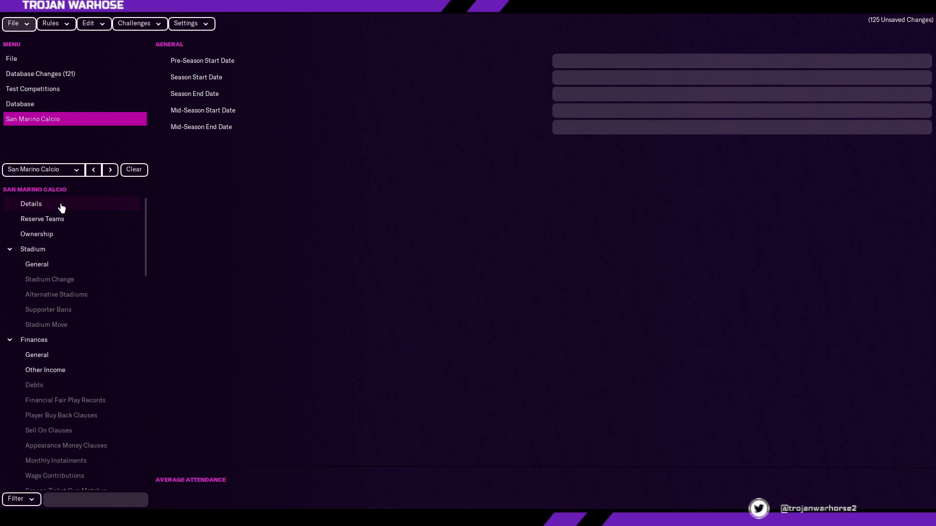
{"action": "left_click", "coordinate": [60, 205]}
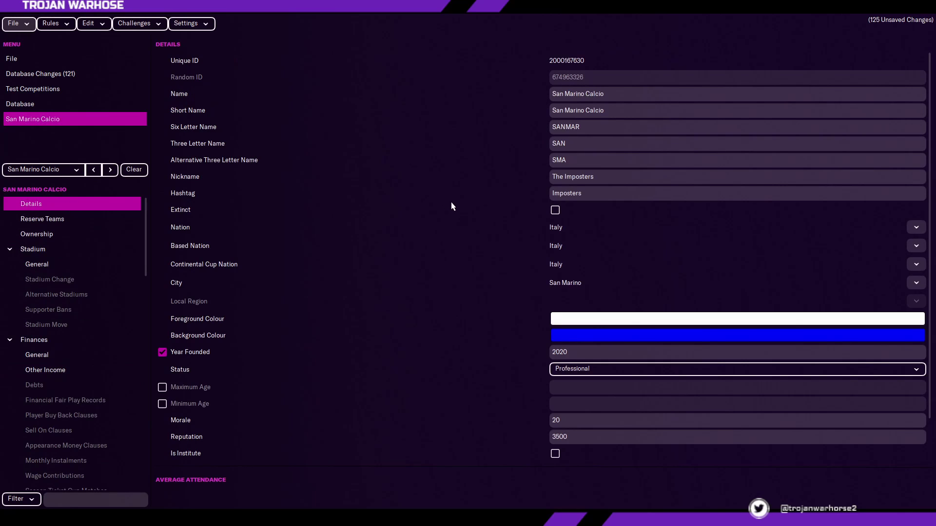
{"action": "left_click", "coordinate": [49, 264]}
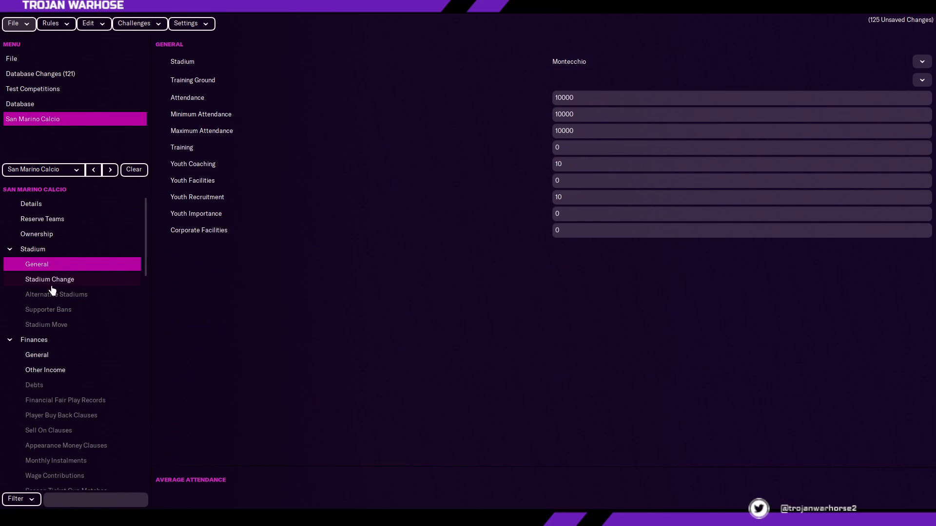
{"action": "left_click", "coordinate": [52, 280]}
{"action": "scroll", "coordinate": [64, 380], "scroll_direction": "down", "scroll_amount": 10}
{"action": "scroll", "coordinate": [64, 380], "scroll_direction": "up", "scroll_amount": 5}
{"action": "scroll", "coordinate": [64, 380], "scroll_direction": "down", "scroll_amount": 5}
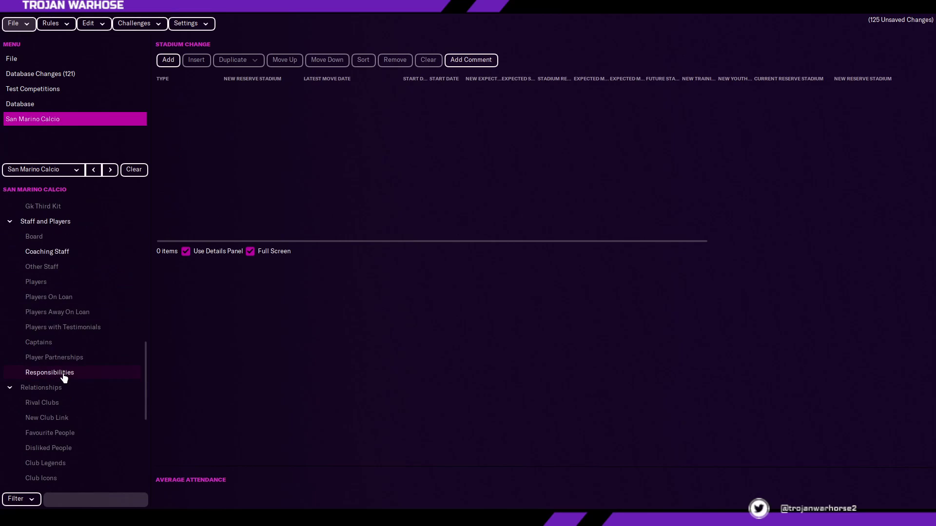
{"action": "scroll", "coordinate": [64, 380], "scroll_direction": "up", "scroll_amount": 4}
{"action": "scroll", "coordinate": [63, 379], "scroll_direction": "down", "scroll_amount": 3}
{"action": "scroll", "coordinate": [64, 379], "scroll_direction": "up", "scroll_amount": 10}
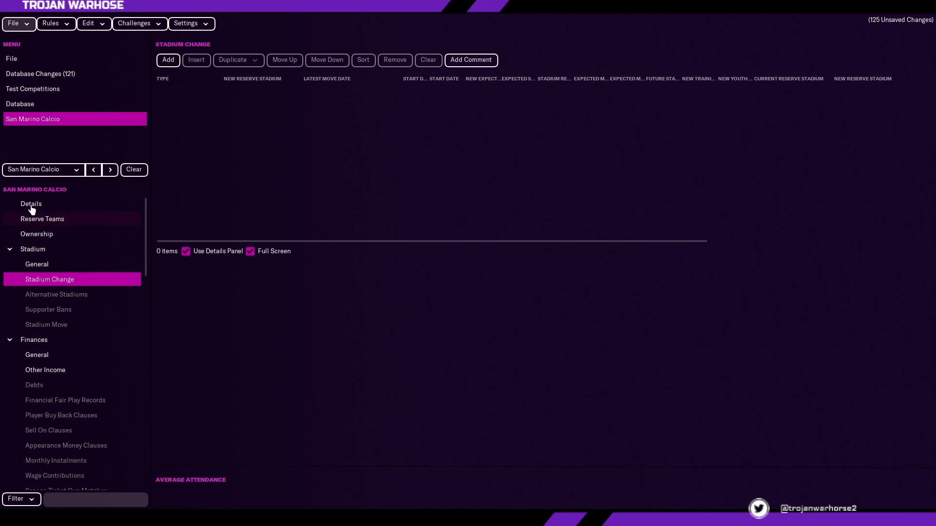
{"action": "left_click", "coordinate": [31, 205]}
Step: Save the editor data locally in the editor data folder under the title SanMarino
{"action": "left_click", "coordinate": [17, 23]}
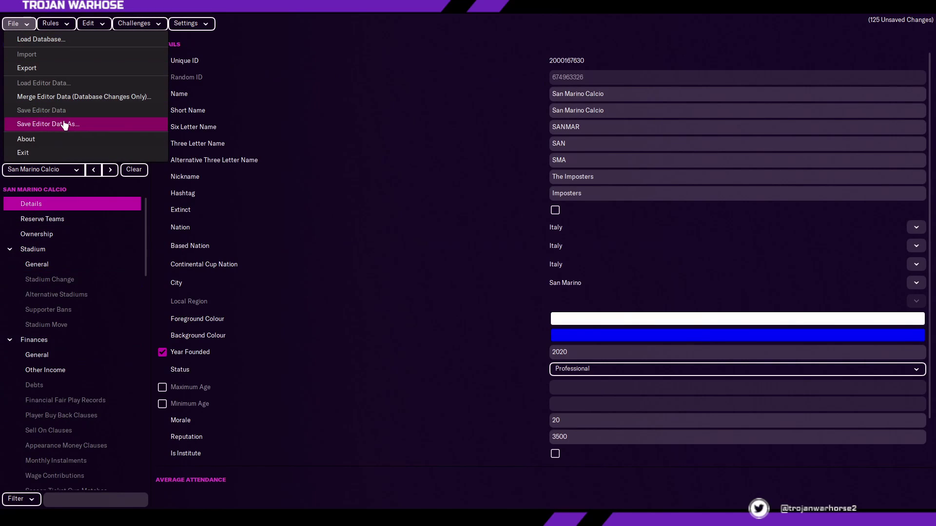
{"action": "left_click", "coordinate": [65, 125]}
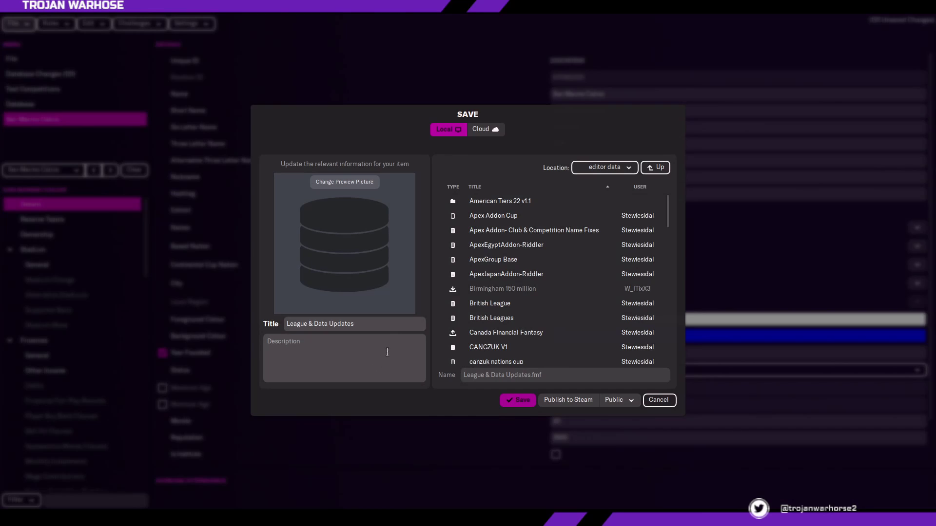
{"action": "key", "text": "Tab"}
{"action": "type", "text": "S"}
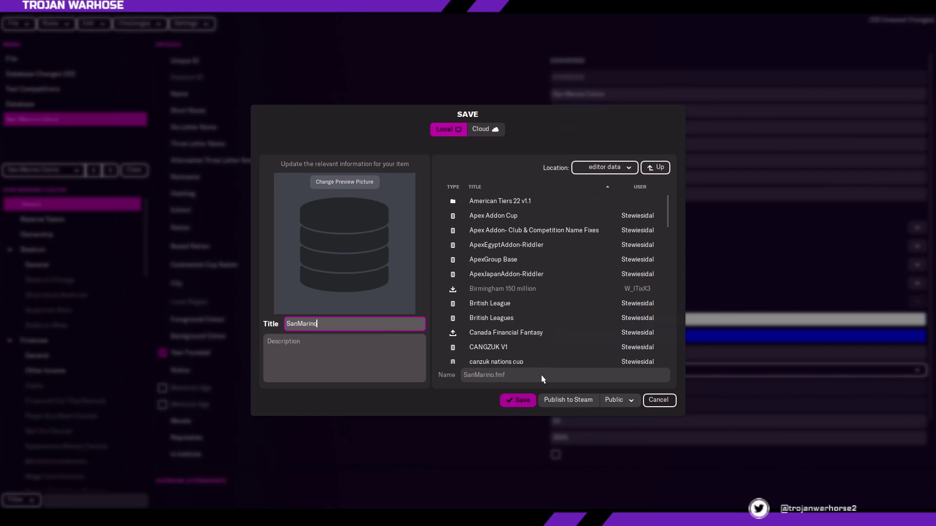
{"action": "left_click", "coordinate": [621, 172]}
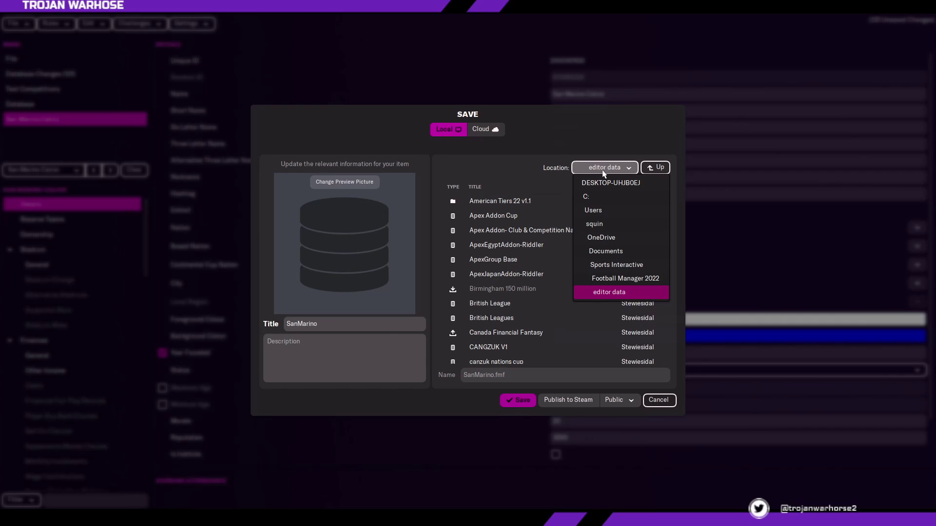
{"action": "left_click", "coordinate": [604, 170]}
{"action": "left_click", "coordinate": [517, 400]}
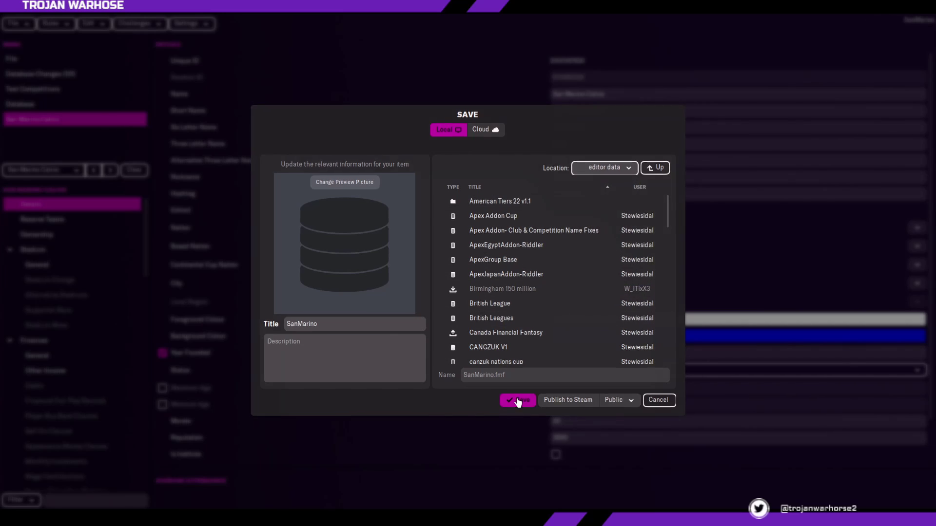
{"action": "left_click", "coordinate": [546, 273]}
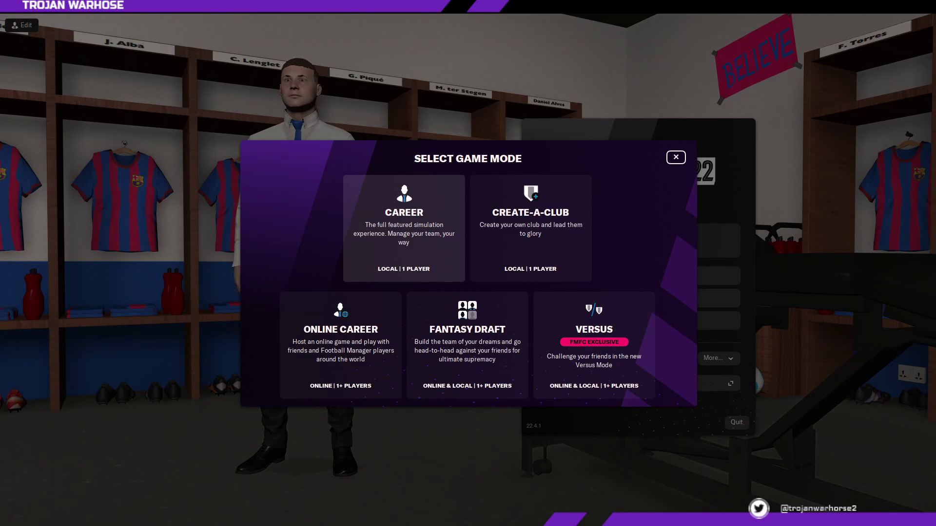
{"action": "left_click", "coordinate": [676, 157]}
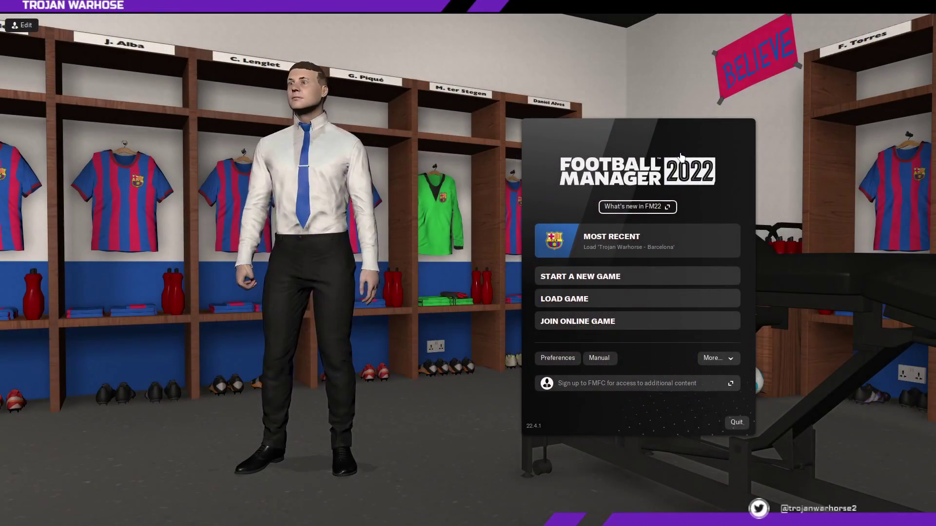
{"action": "left_click", "coordinate": [586, 280]}
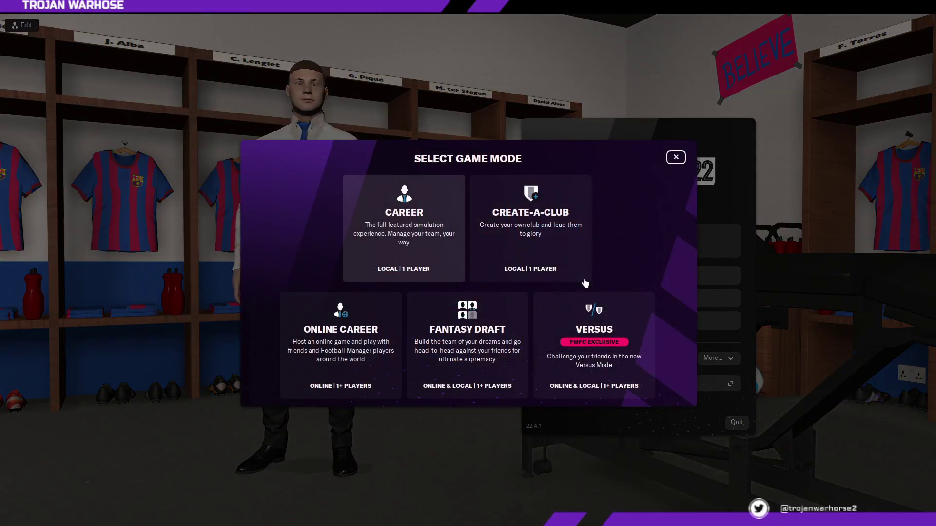
{"action": "left_click", "coordinate": [676, 157]}
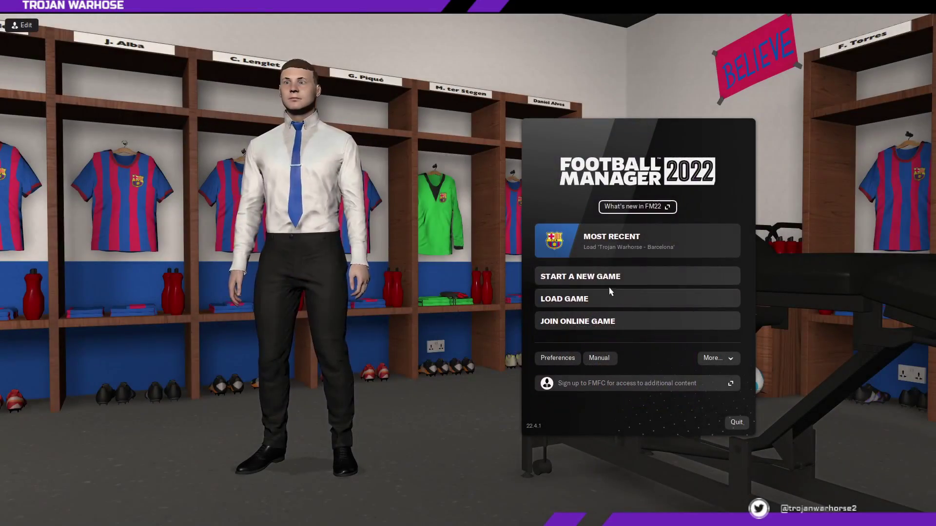
Step: In Football Manager 2022, start a new Career game and open its database and editor file selection
{"action": "left_click", "coordinate": [609, 280]}
{"action": "key", "text": "Escape"}
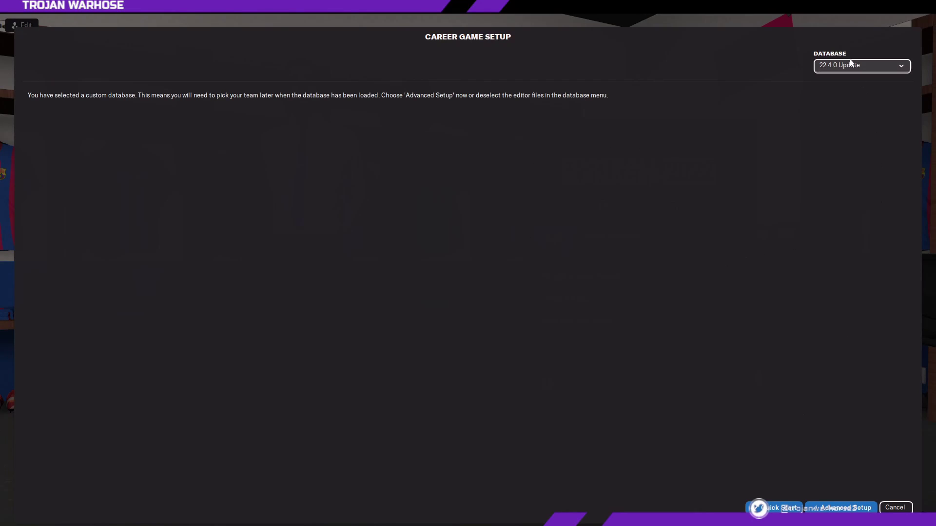
{"action": "left_click", "coordinate": [844, 69]}
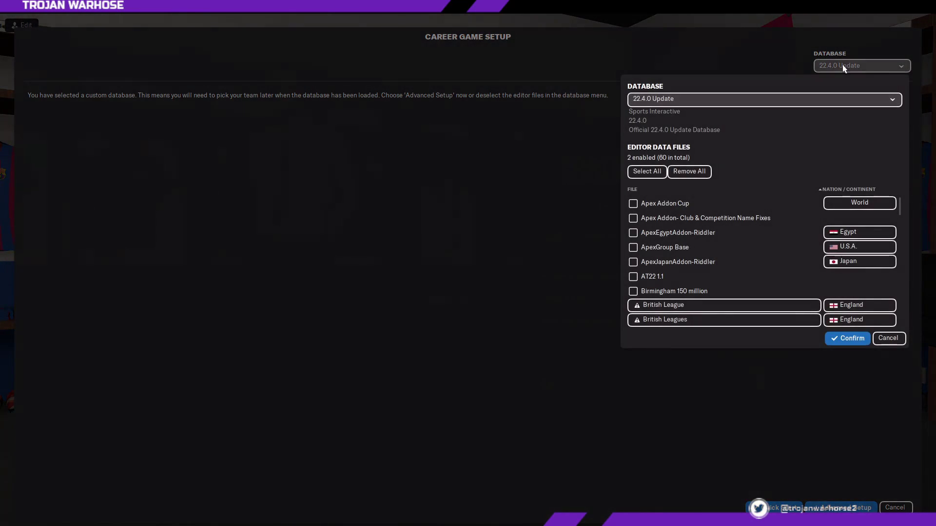
{"action": "left_click", "coordinate": [845, 72]}
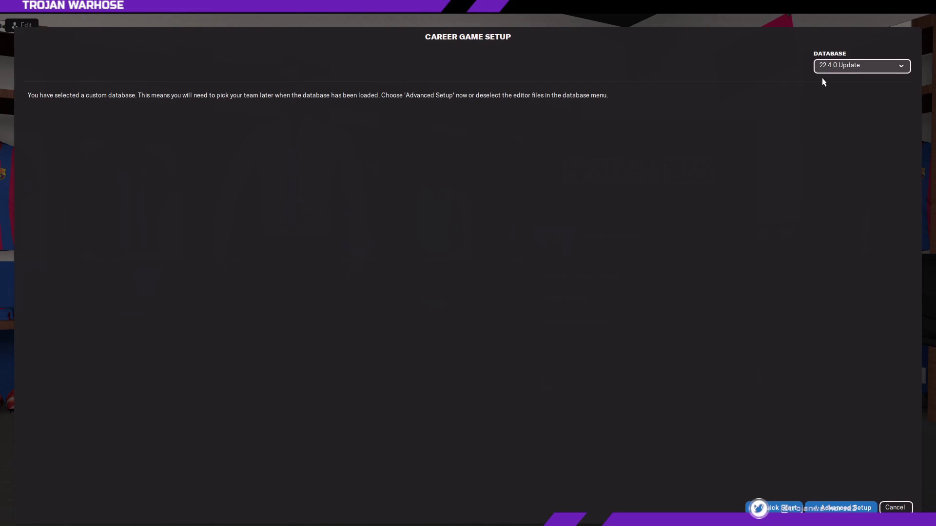
{"action": "left_click", "coordinate": [827, 67]}
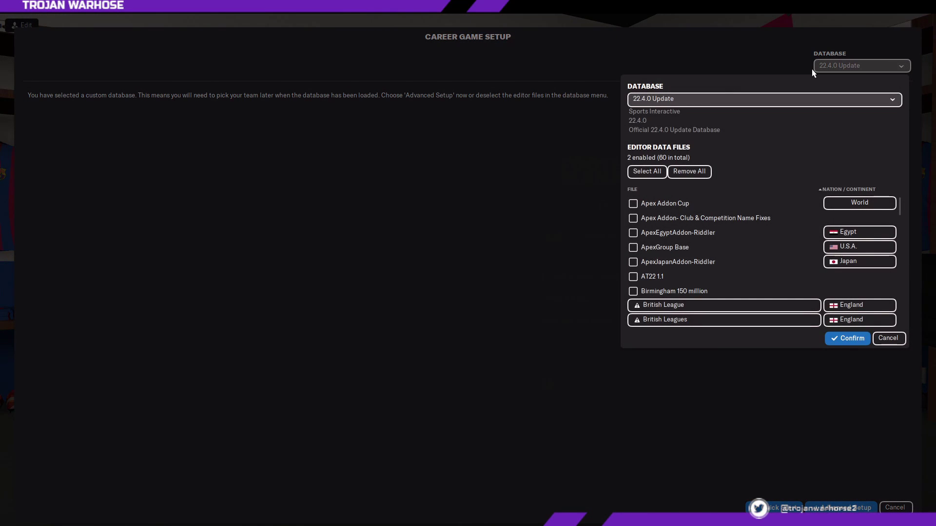
Step: Disable all editor data files, enable only SanMarino and confirm the database selection
{"action": "scroll", "coordinate": [741, 256], "scroll_direction": "down", "scroll_amount": 5}
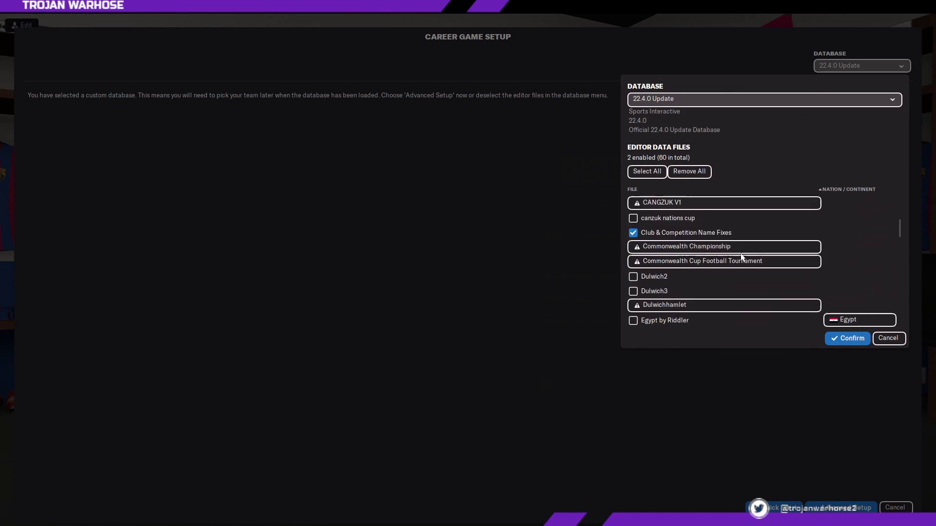
{"action": "scroll", "coordinate": [744, 259], "scroll_direction": "up", "scroll_amount": 1}
{"action": "scroll", "coordinate": [749, 261], "scroll_direction": "down", "scroll_amount": 3}
{"action": "left_click", "coordinate": [689, 171]}
{"action": "scroll", "coordinate": [646, 239], "scroll_direction": "down", "scroll_amount": 8}
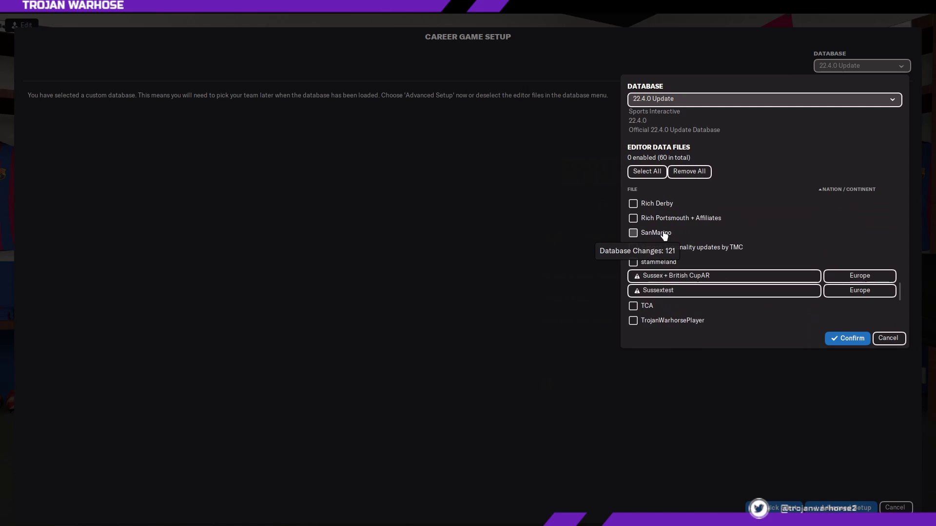
{"action": "left_click", "coordinate": [633, 233]}
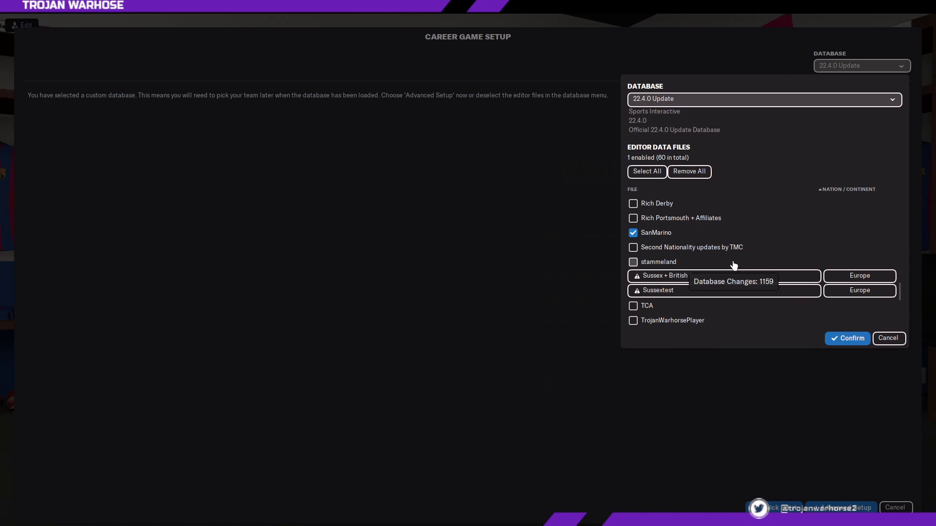
{"action": "left_click", "coordinate": [846, 339]}
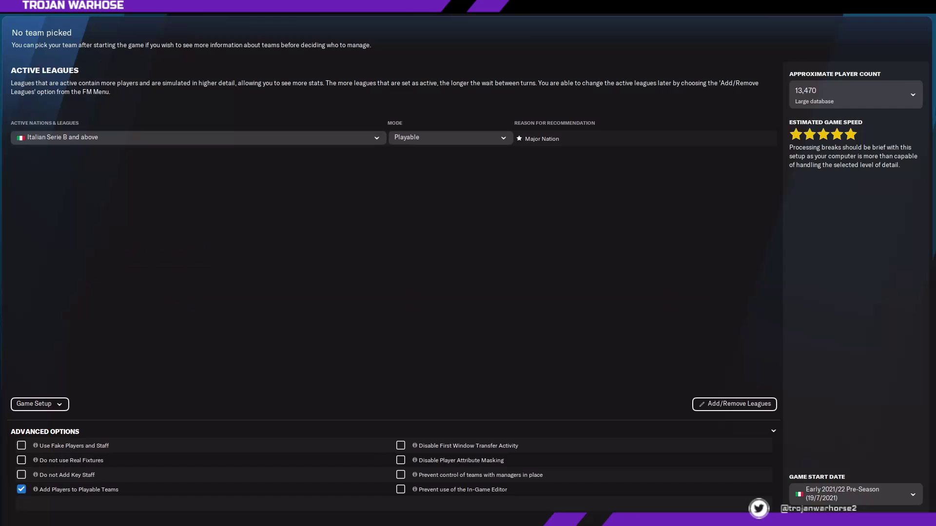
Step: Set the database size to Small and the active Italian leagues to Italian Serie C and above
{"action": "left_click", "coordinate": [853, 95]}
{"action": "left_click", "coordinate": [829, 115]}
{"action": "left_click", "coordinate": [298, 145]}
{"action": "left_click", "coordinate": [285, 183]}
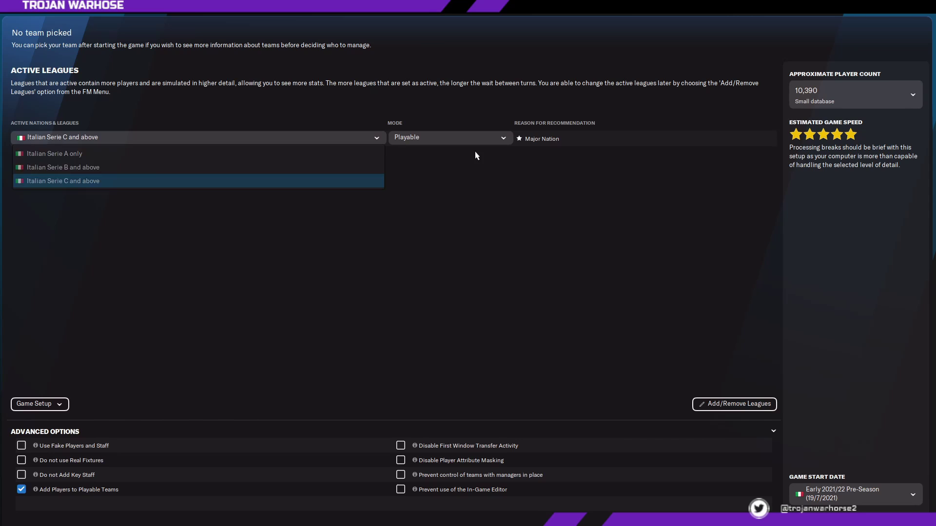
{"action": "left_click", "coordinate": [827, 98]}
{"action": "left_click", "coordinate": [712, 162]}
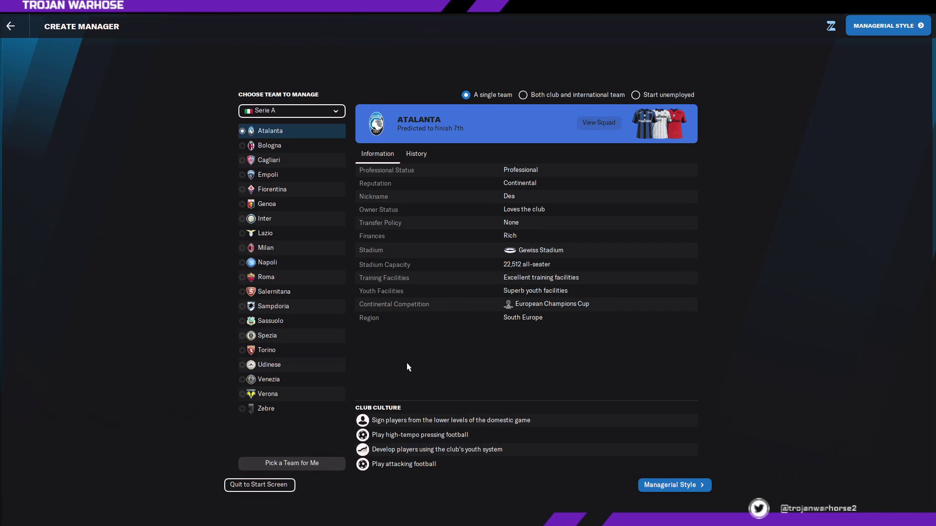
Step: Choose San Marino Calcio from Serie C/B as the team to manage and continue to the managerial style
{"action": "left_click", "coordinate": [259, 116]}
{"action": "mouse_move", "coordinate": [263, 142]}
{"action": "left_click", "coordinate": [369, 158]}
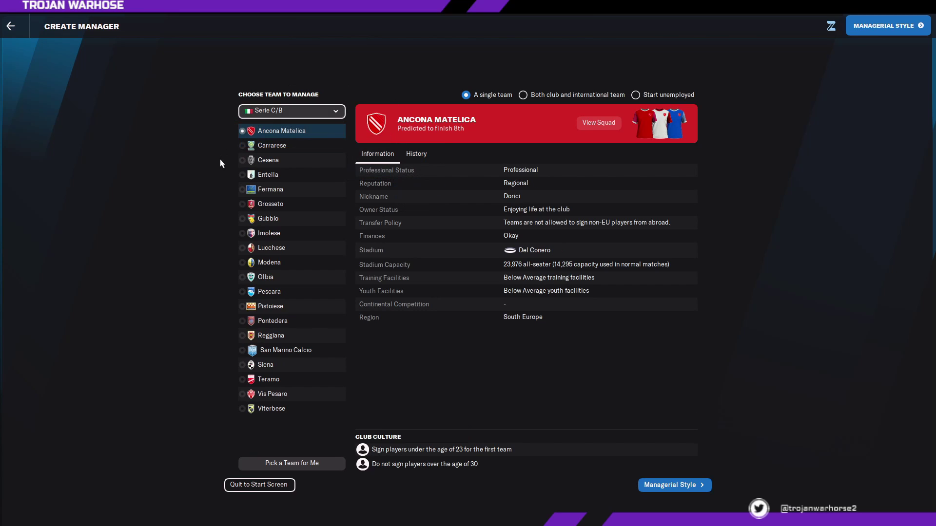
{"action": "left_click", "coordinate": [258, 349]}
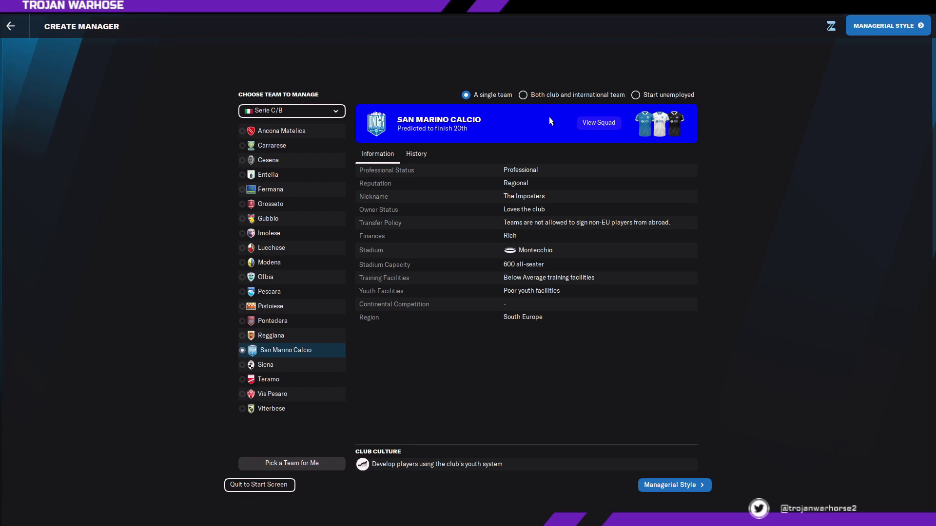
{"action": "left_click", "coordinate": [862, 30]}
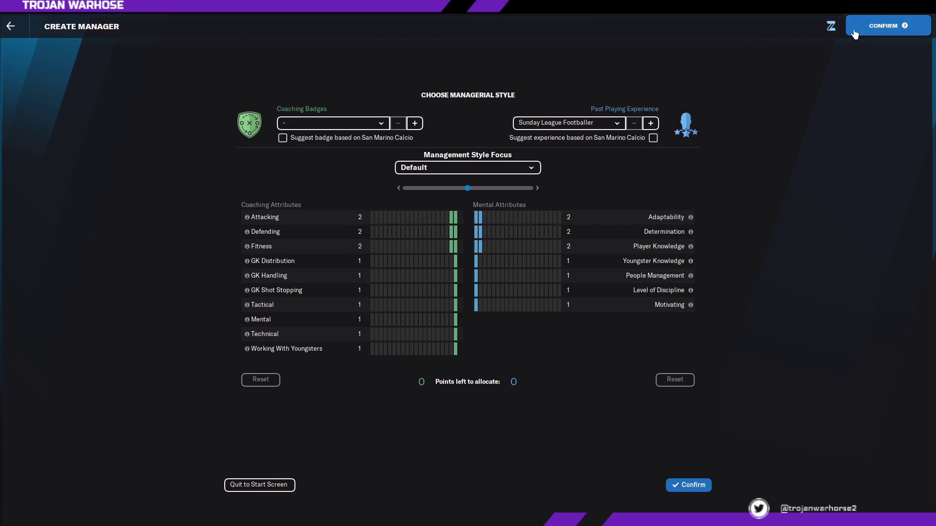
Step: Base the coaching badge and past playing experience on San Marino Calcio, confirm the managerial style and start playing without adding another manager
{"action": "left_click", "coordinate": [372, 124]}
{"action": "left_click", "coordinate": [304, 141]}
{"action": "left_click", "coordinate": [304, 142]}
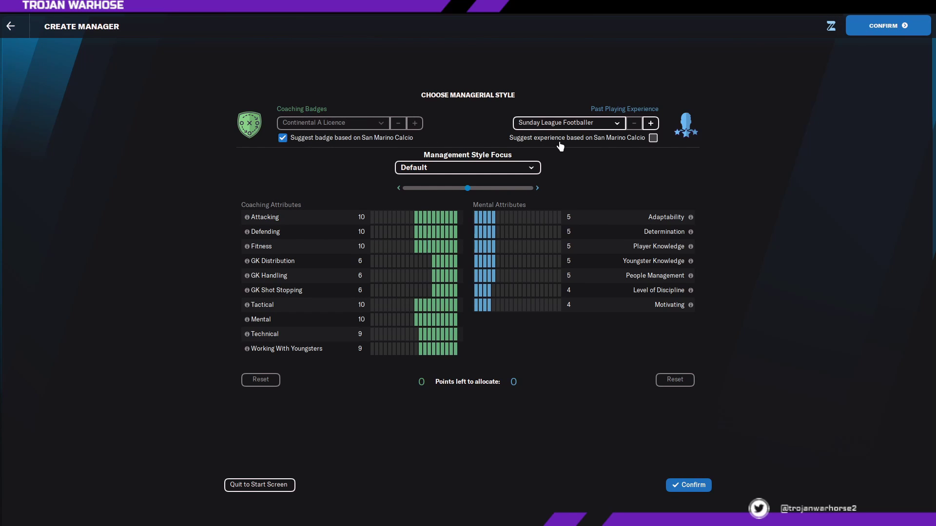
{"action": "left_click", "coordinate": [653, 138]}
{"action": "left_click", "coordinate": [681, 487]}
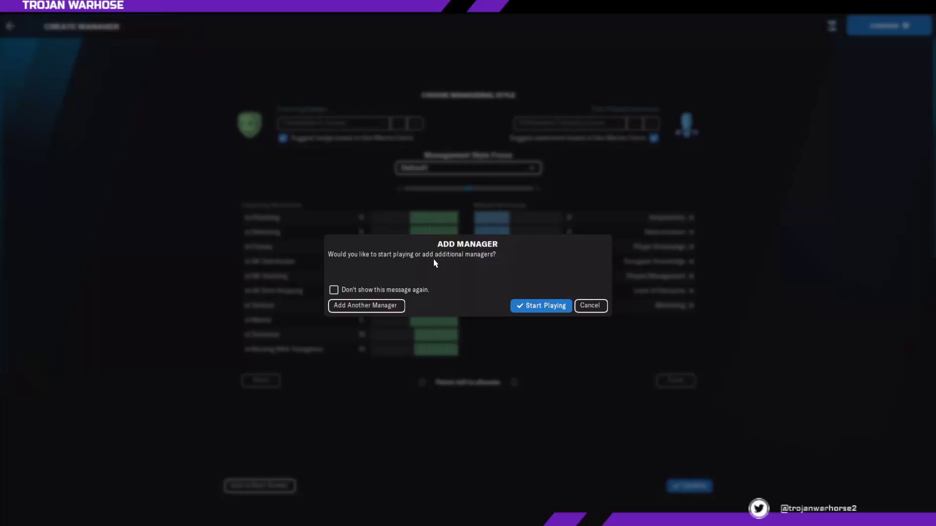
{"action": "left_click", "coordinate": [533, 305]}
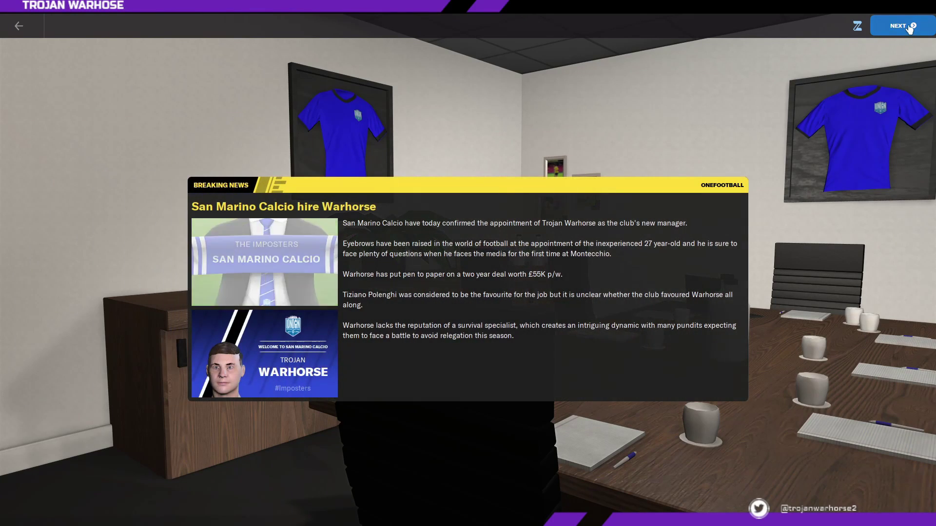
Step: Continue through the appointment news, the board's club vision and the remaining introduction screens to the club inbox
{"action": "left_click", "coordinate": [908, 28]}
{"action": "left_click", "coordinate": [908, 27]}
{"action": "left_click", "coordinate": [908, 28]}
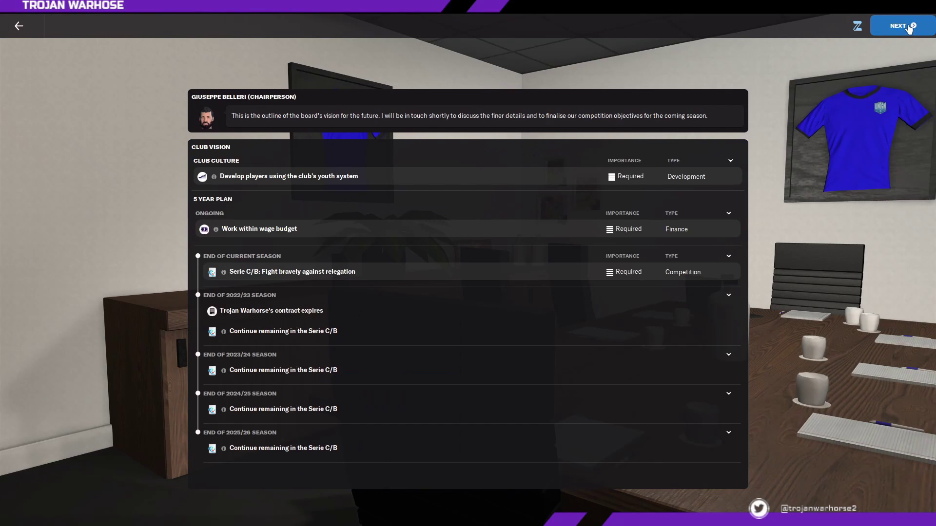
{"action": "left_click", "coordinate": [903, 26]}
{"action": "left_click", "coordinate": [901, 25]}
{"action": "left_click", "coordinate": [901, 26]}
{"action": "left_click", "coordinate": [610, 403]}
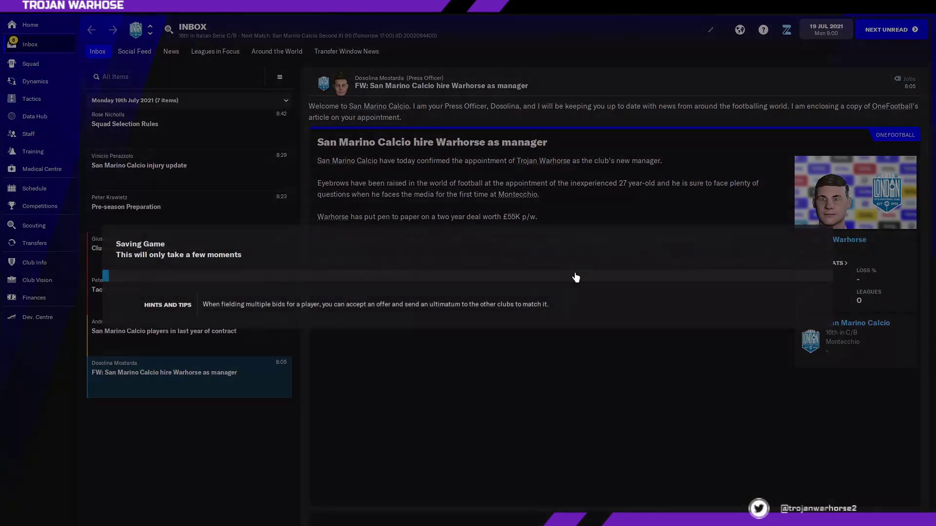
Step: Examine the inbox message about San Marino Calcio players in the last year of their contracts
{"action": "scroll", "coordinate": [495, 272], "scroll_direction": "down", "scroll_amount": 2}
{"action": "scroll", "coordinate": [559, 263], "scroll_direction": "up", "scroll_amount": 2}
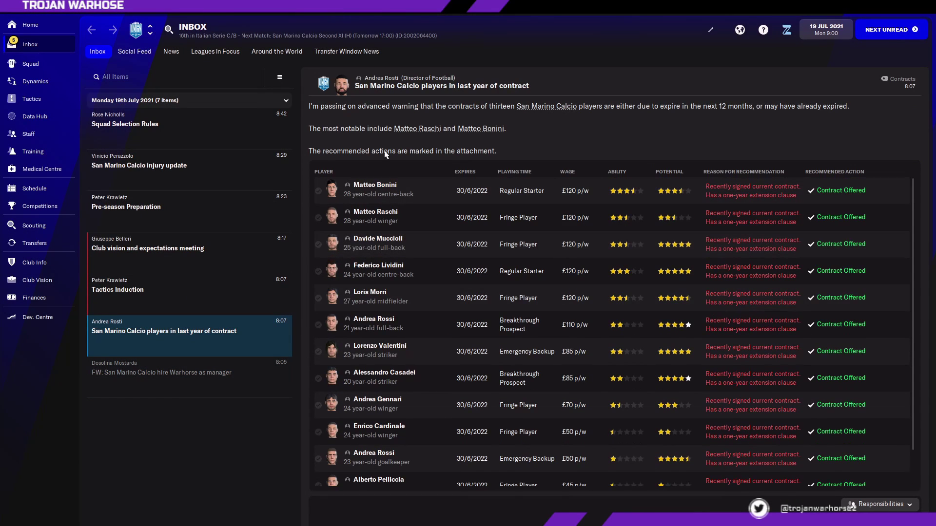
{"action": "scroll", "coordinate": [396, 200], "scroll_direction": "down", "scroll_amount": 2}
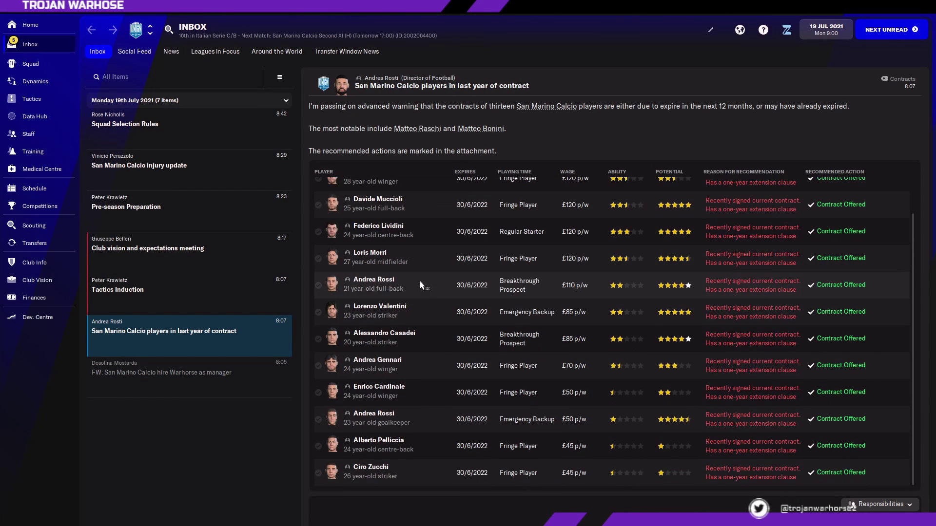
{"action": "scroll", "coordinate": [404, 293], "scroll_direction": "up", "scroll_amount": 2}
{"action": "scroll", "coordinate": [422, 351], "scroll_direction": "down", "scroll_amount": 2}
{"action": "scroll", "coordinate": [422, 350], "scroll_direction": "up", "scroll_amount": 2}
Step: Open the squad list and view the editable attribute details of the 15-year-old Italian youth centre-back
{"action": "left_click", "coordinate": [30, 64]}
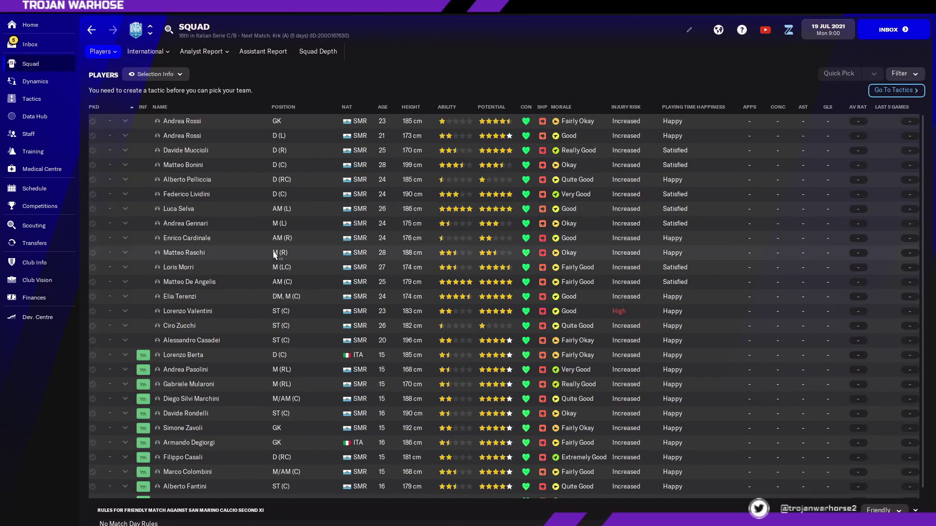
{"action": "scroll", "coordinate": [152, 356], "scroll_direction": "down", "scroll_amount": 3}
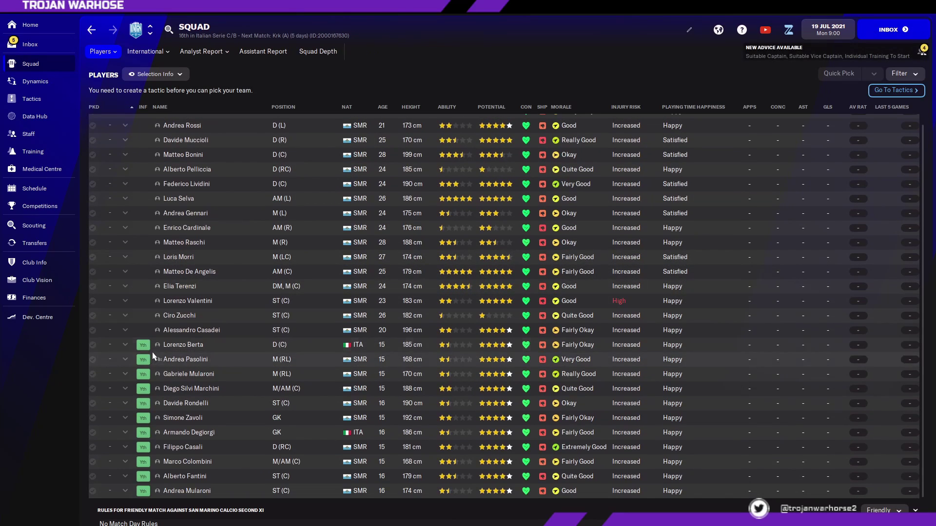
{"action": "left_click", "coordinate": [184, 346]}
{"action": "left_click", "coordinate": [689, 30]}
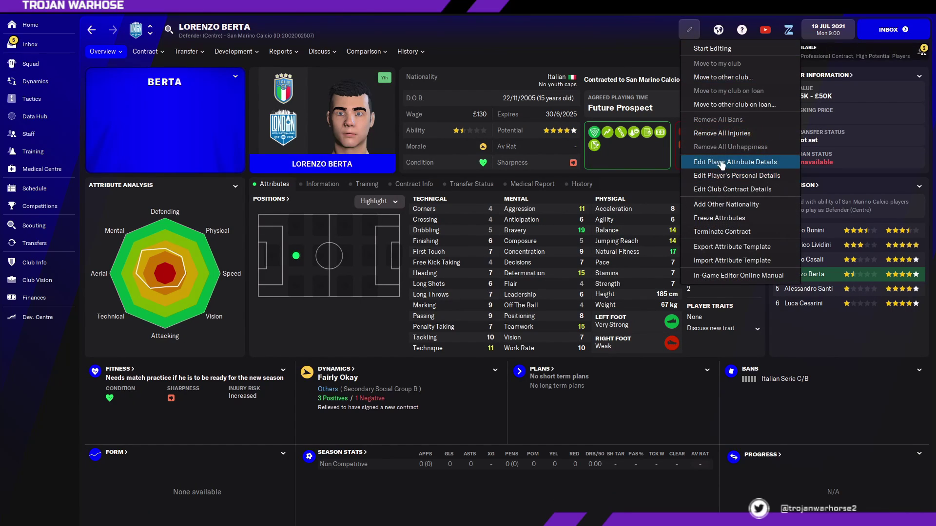
{"action": "left_click", "coordinate": [721, 163]}
{"action": "left_click", "coordinate": [666, 404]}
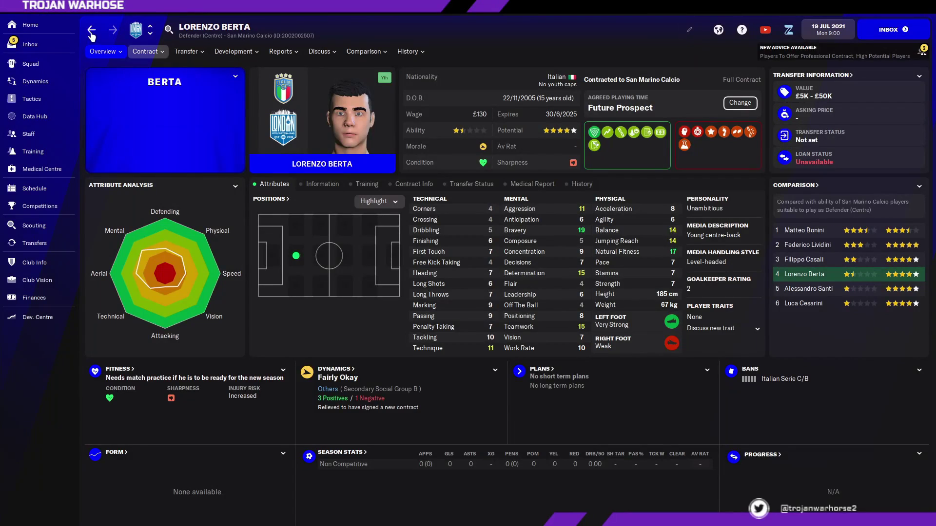
Step: Return to the squad list and open the in-game editor options for the 15-year-old Sammarinese youth goalkeeper
{"action": "left_click", "coordinate": [91, 30]}
{"action": "scroll", "coordinate": [202, 418], "scroll_direction": "down", "scroll_amount": 1}
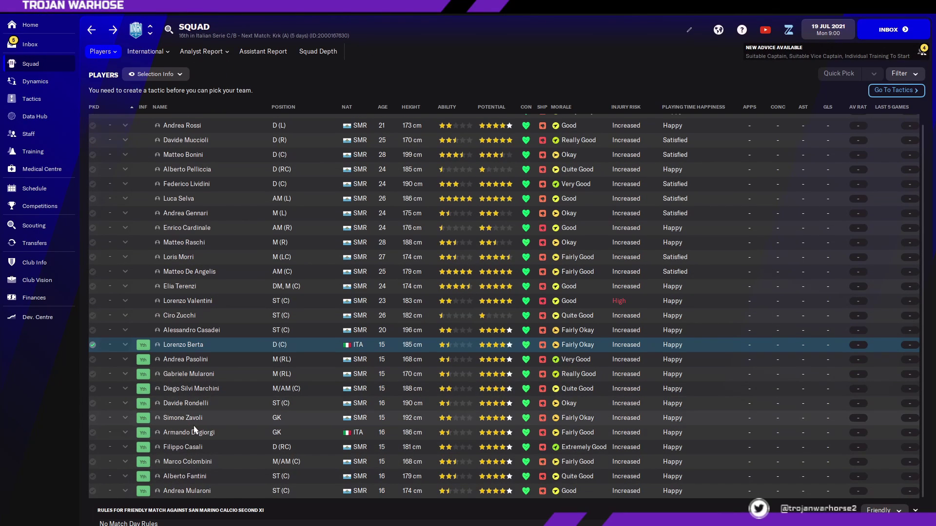
{"action": "left_click", "coordinate": [199, 418]}
{"action": "left_click", "coordinate": [688, 29]}
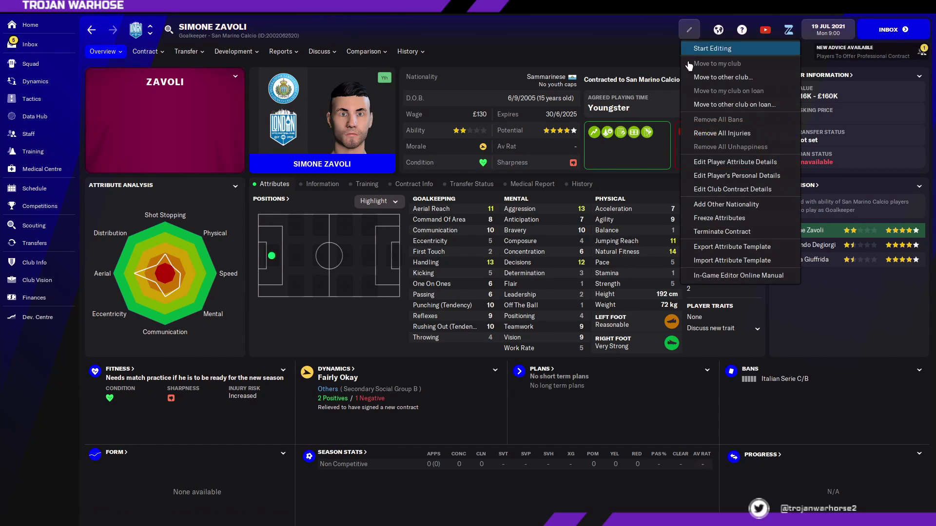